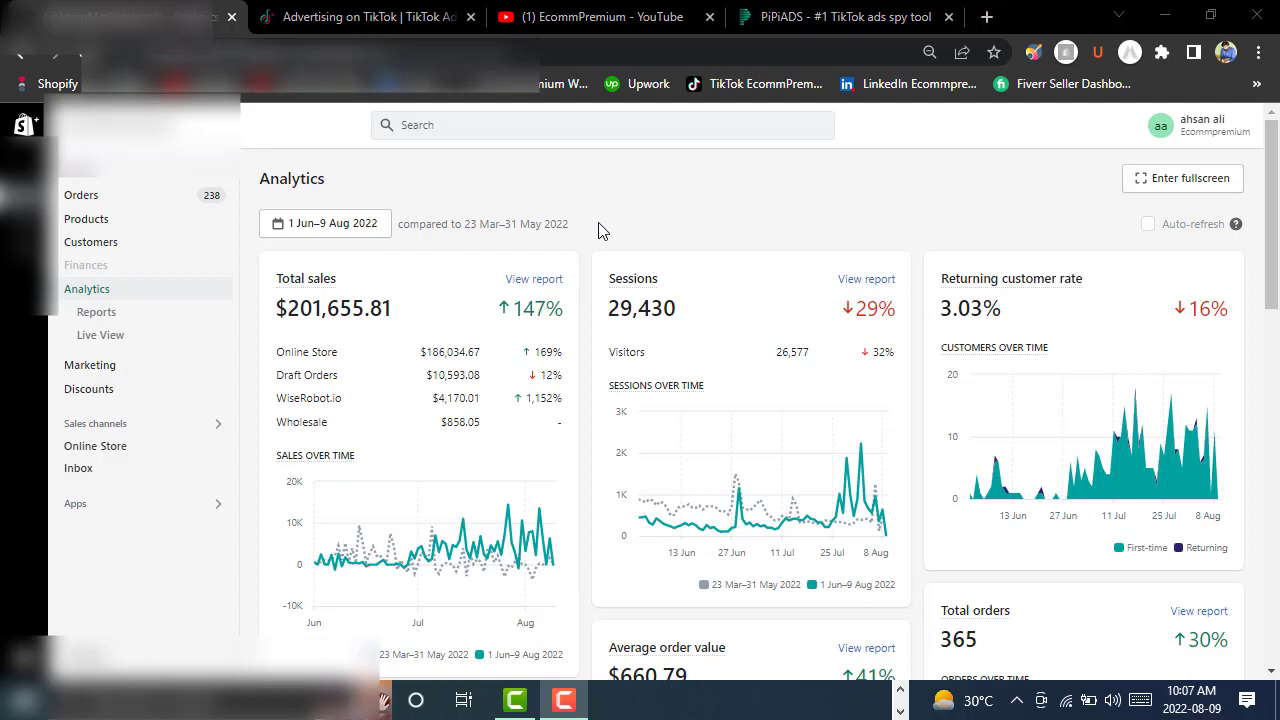
Set the store analytics date range to 2022-07-01 through 2022-08-09 and review the sales, sessions, order and conversion cards.
{"action": "left_click", "coordinate": [323, 226]}
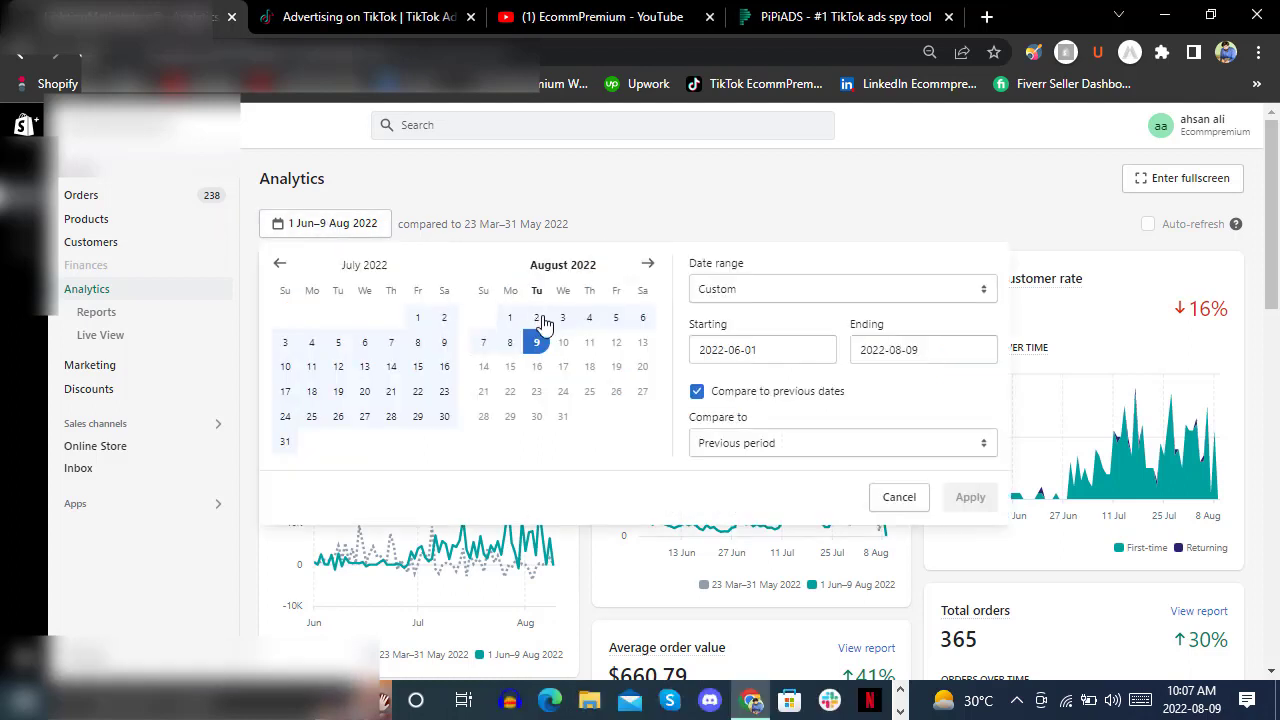
{"action": "left_click", "coordinate": [418, 319]}
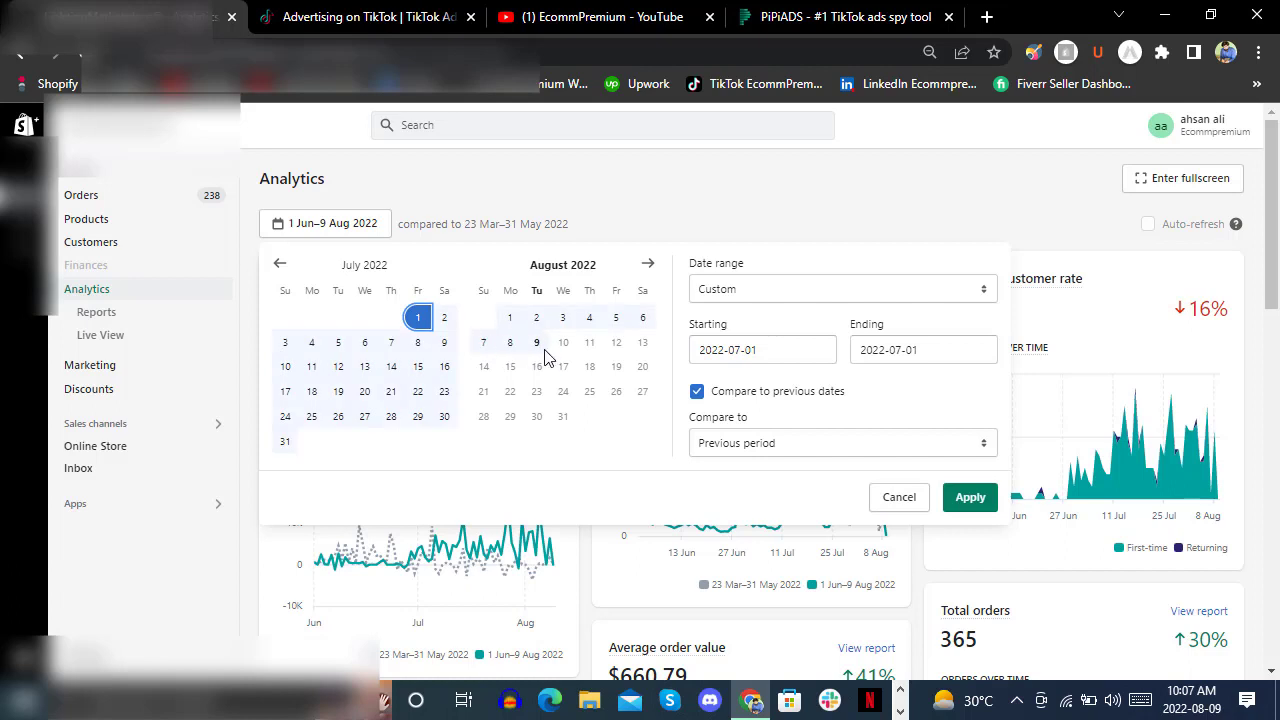
{"action": "left_click", "coordinate": [536, 343]}
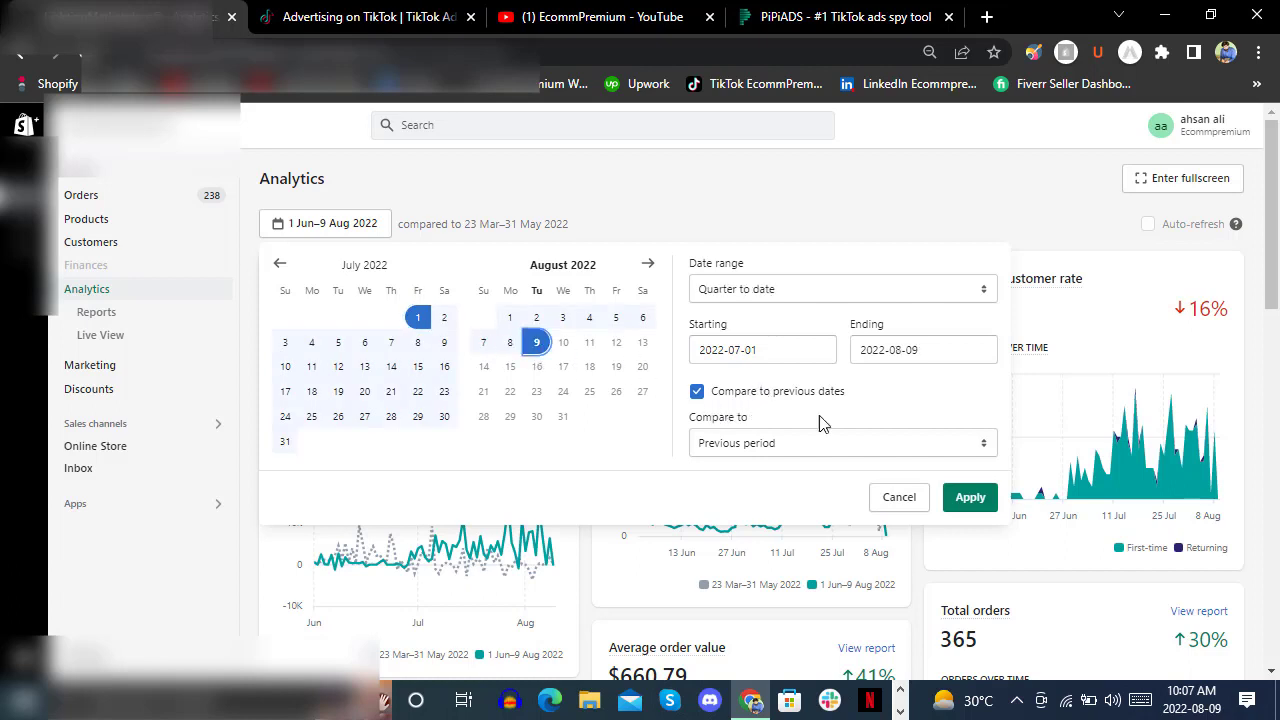
{"action": "left_click", "coordinate": [978, 498]}
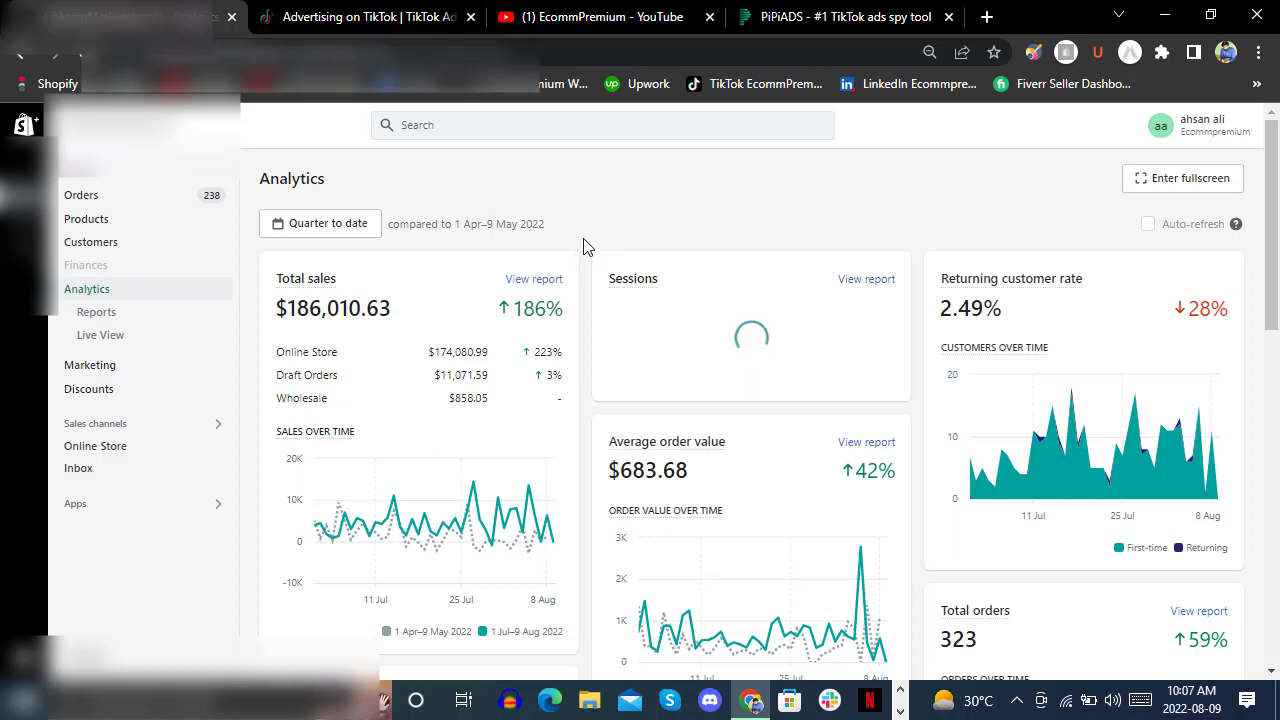
{"action": "scroll", "coordinate": [584, 257], "scroll_direction": "down", "scroll_amount": 1}
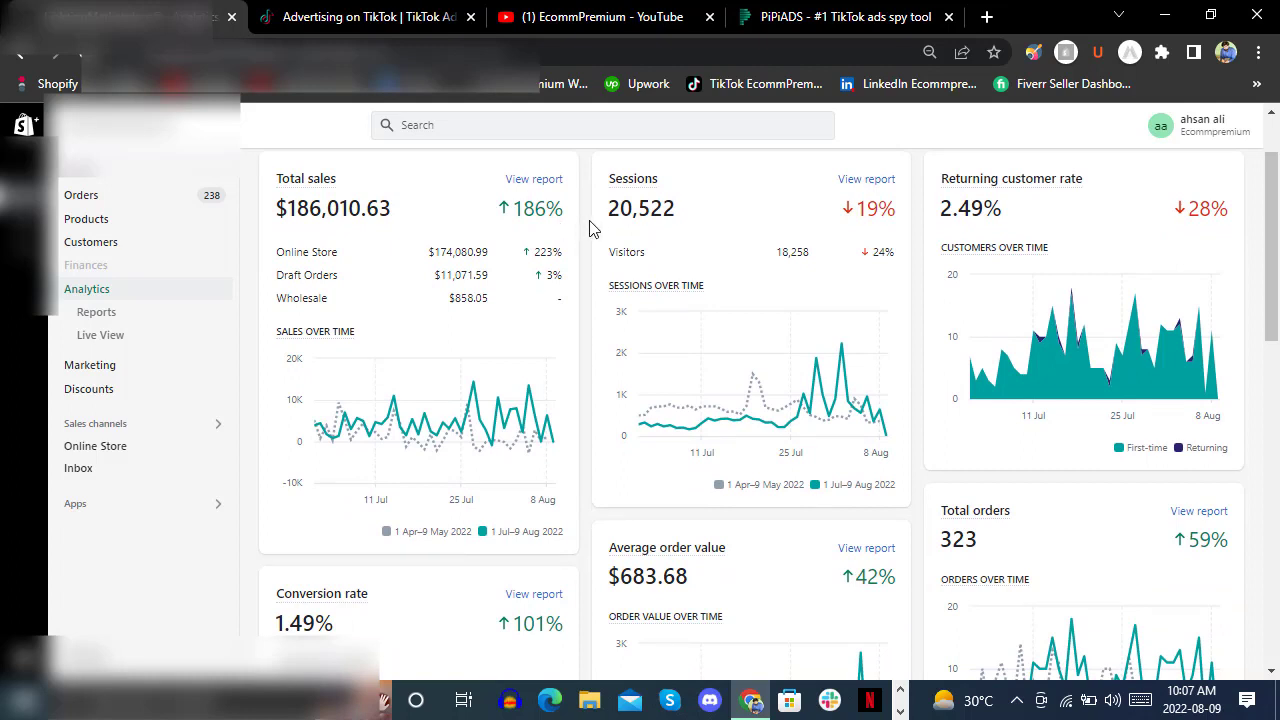
{"action": "scroll", "coordinate": [586, 229], "scroll_direction": "down", "scroll_amount": 1}
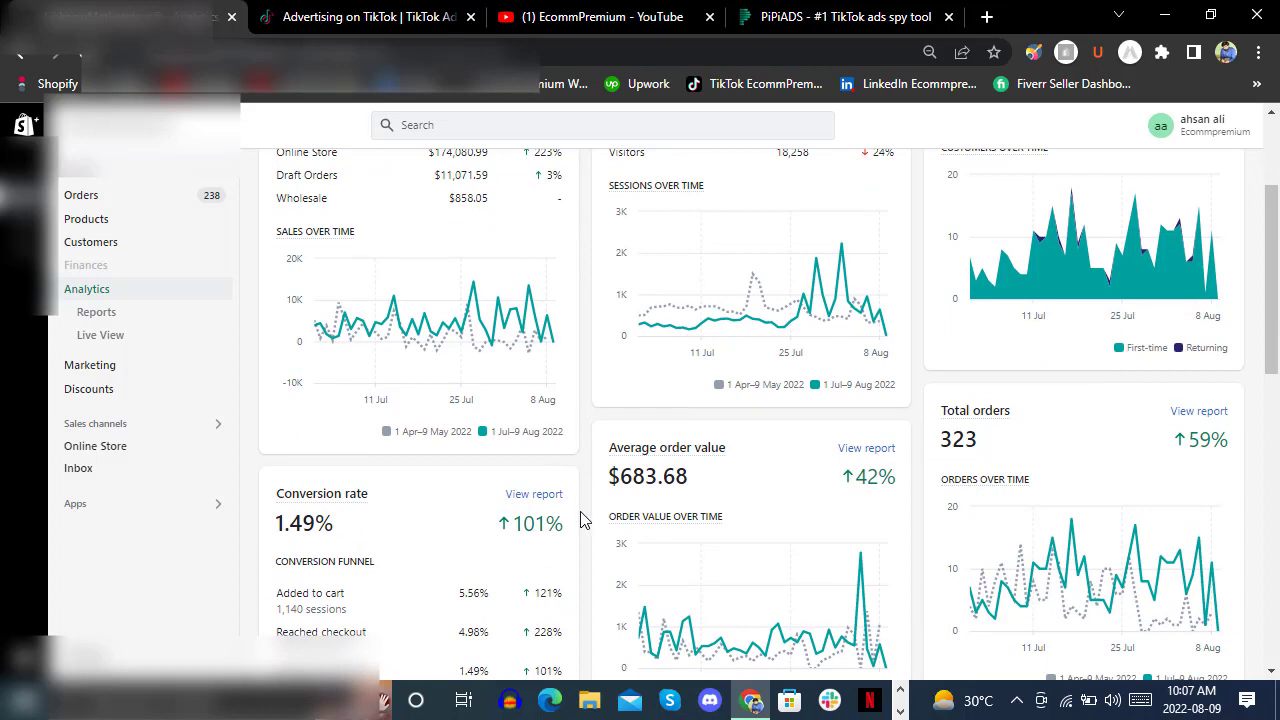
{"action": "scroll", "coordinate": [583, 520], "scroll_direction": "up", "scroll_amount": 2}
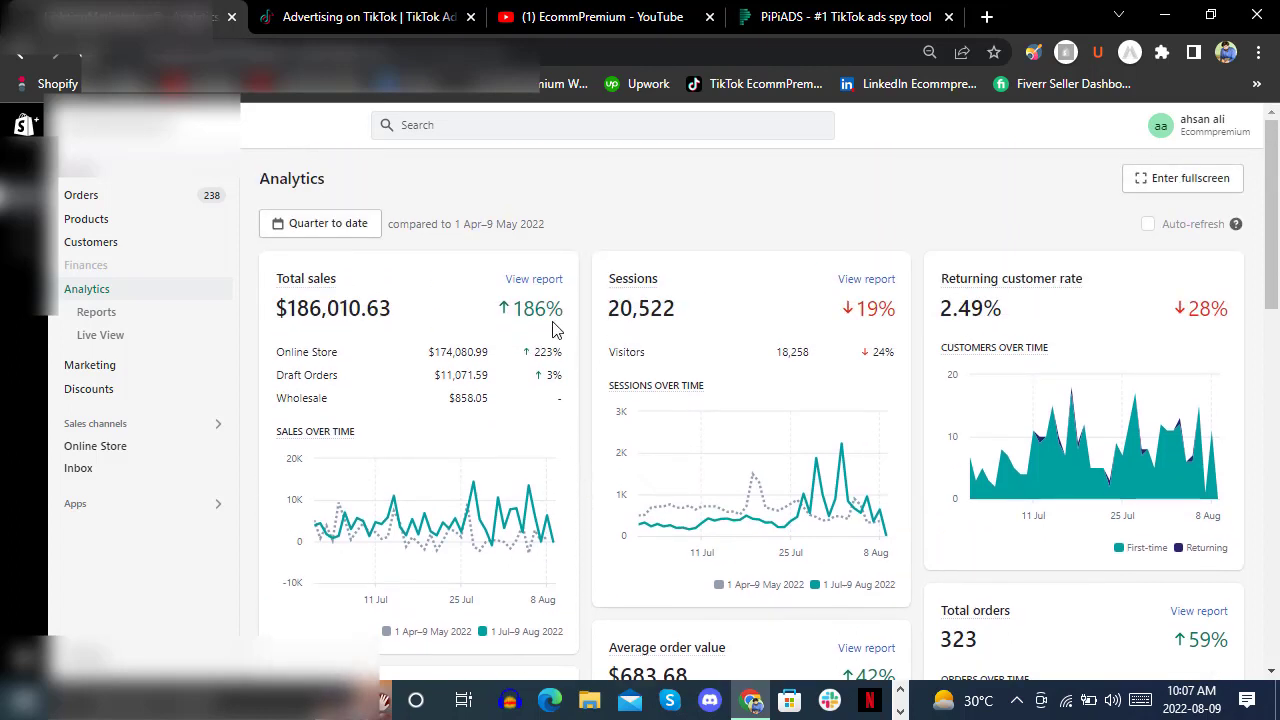
Set the analytics date range to Last 7 days with the comparison to previous dates turned off.
{"action": "left_click", "coordinate": [333, 228]}
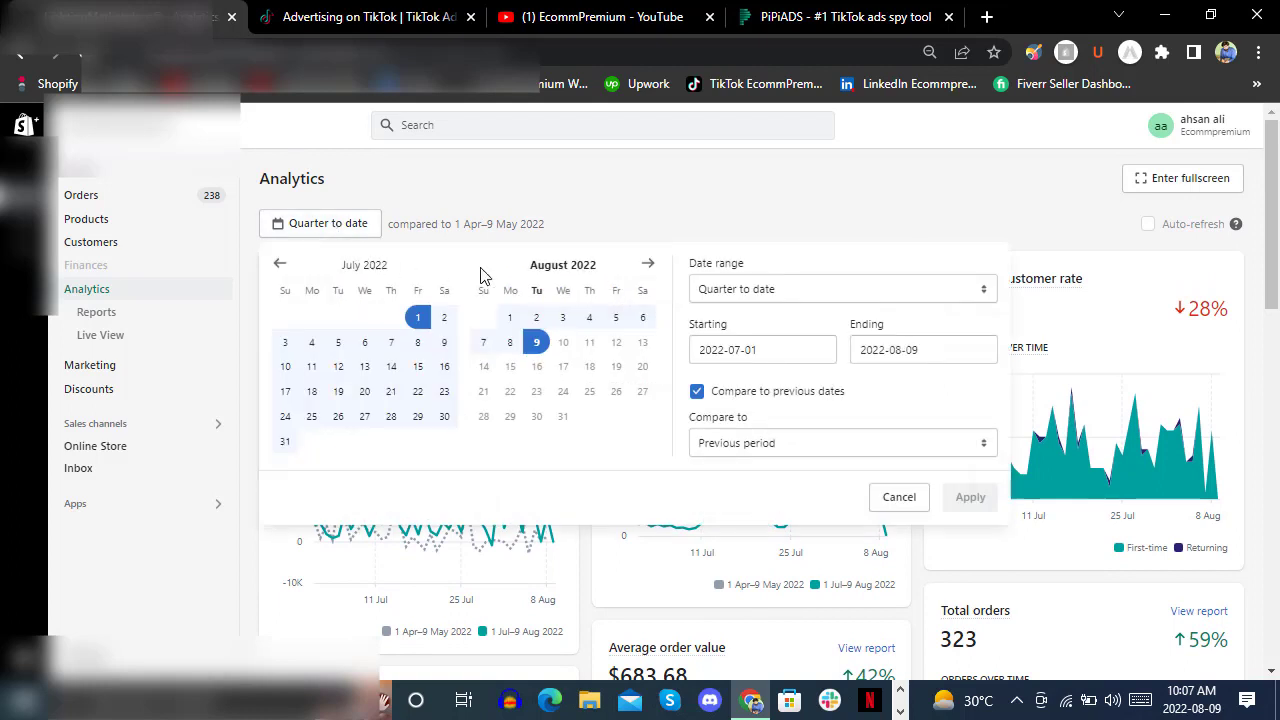
{"action": "left_click", "coordinate": [746, 296]}
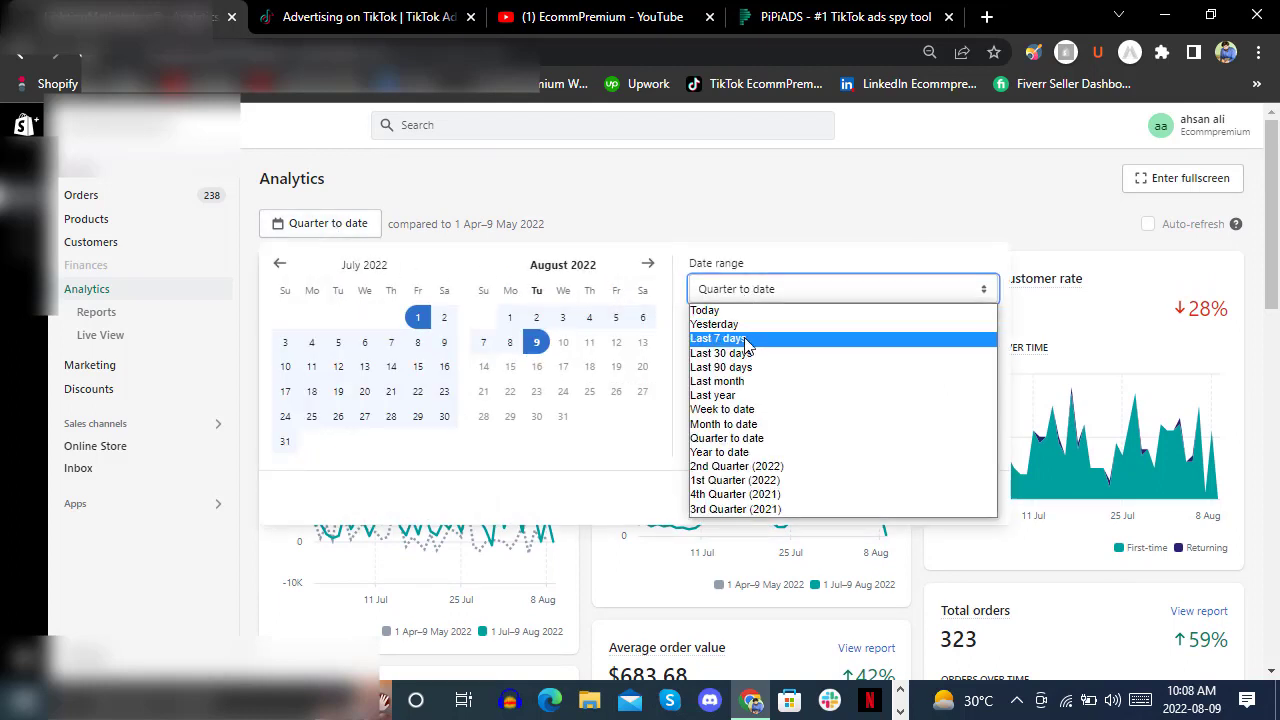
{"action": "left_click", "coordinate": [745, 340]}
{"action": "left_click", "coordinate": [697, 391]}
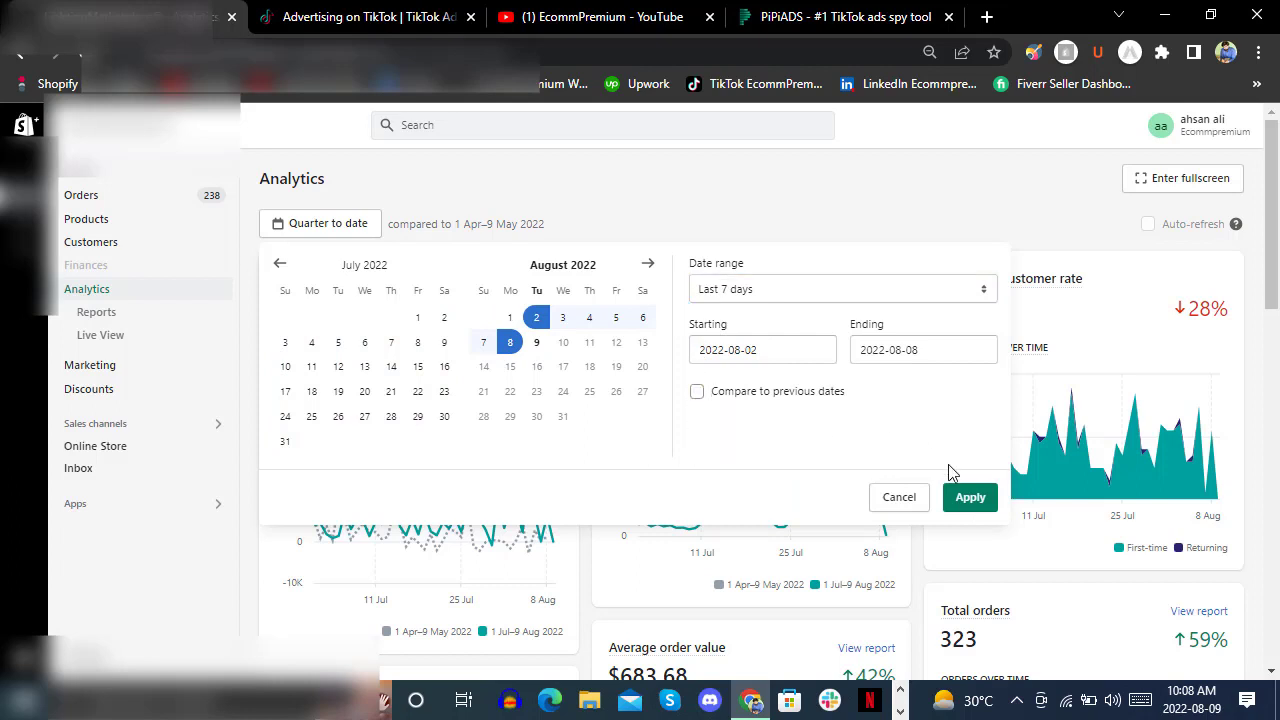
{"action": "left_click", "coordinate": [970, 497]}
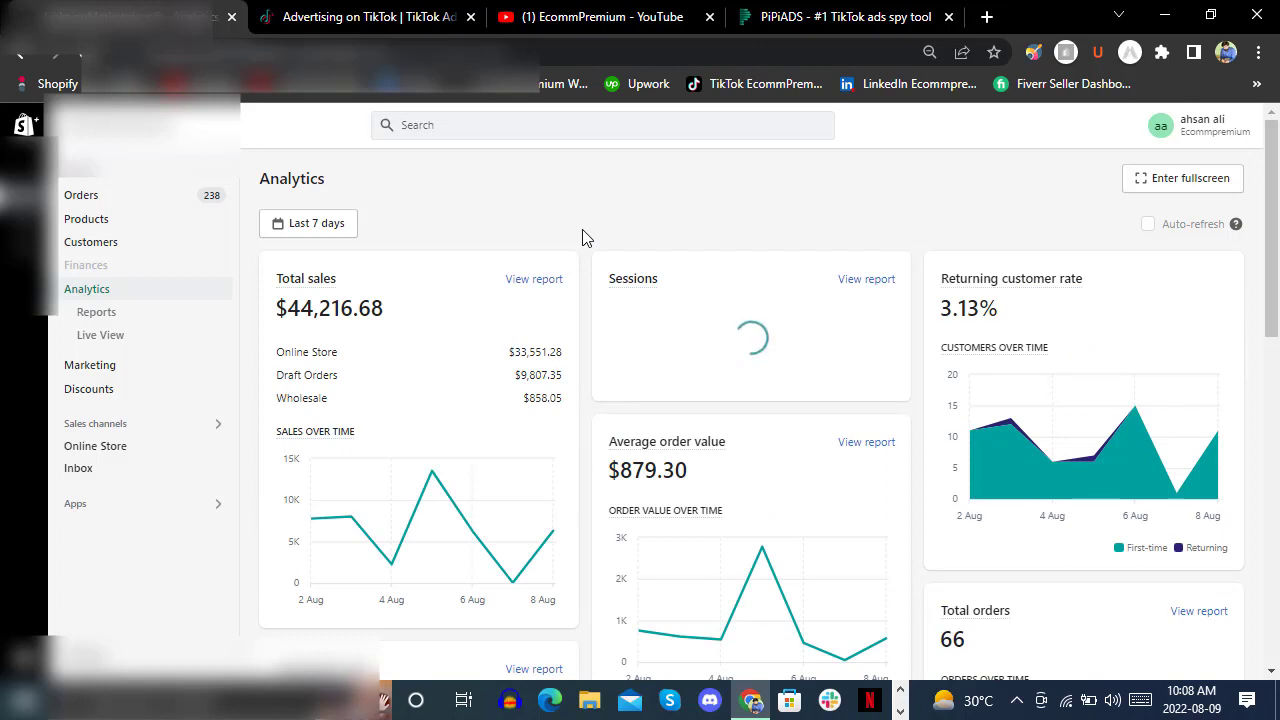
Switch to TikTok Ads Manager to review the dashboard's overview trends, and view the EcommPremium playlists on YouTube.
{"action": "left_click", "coordinate": [356, 19]}
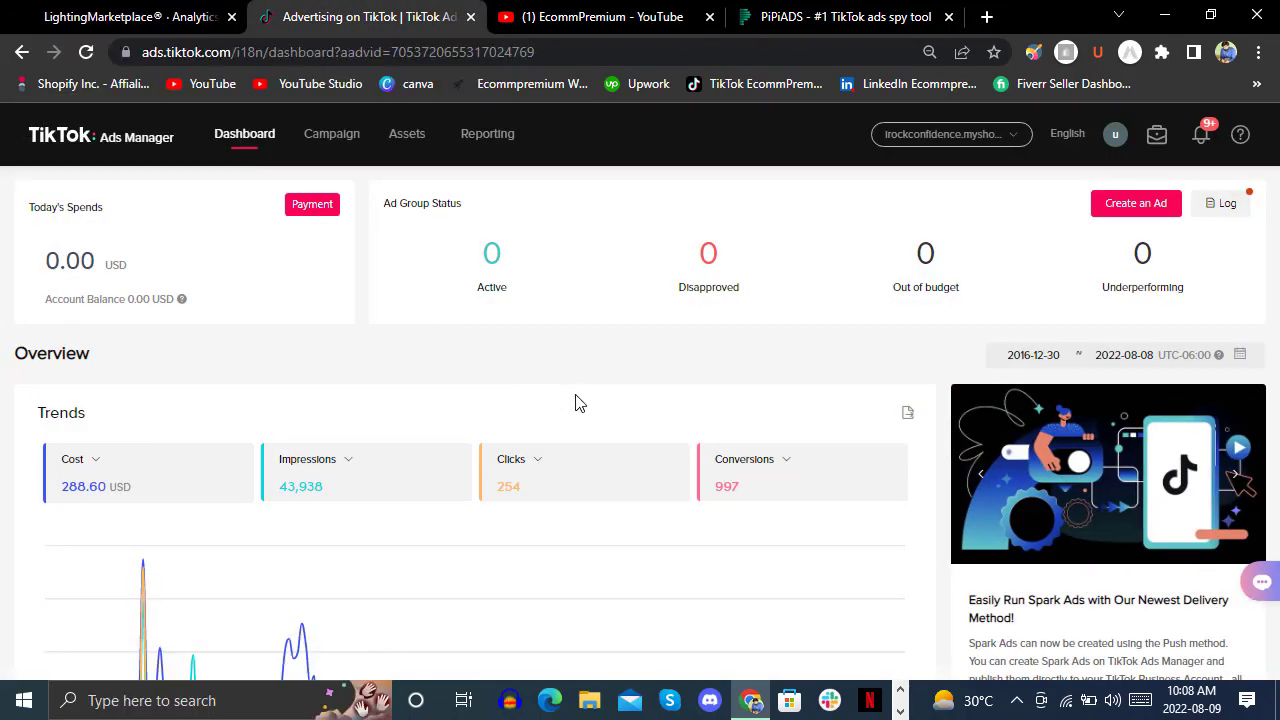
{"action": "scroll", "coordinate": [577, 403], "scroll_direction": "down", "scroll_amount": 1}
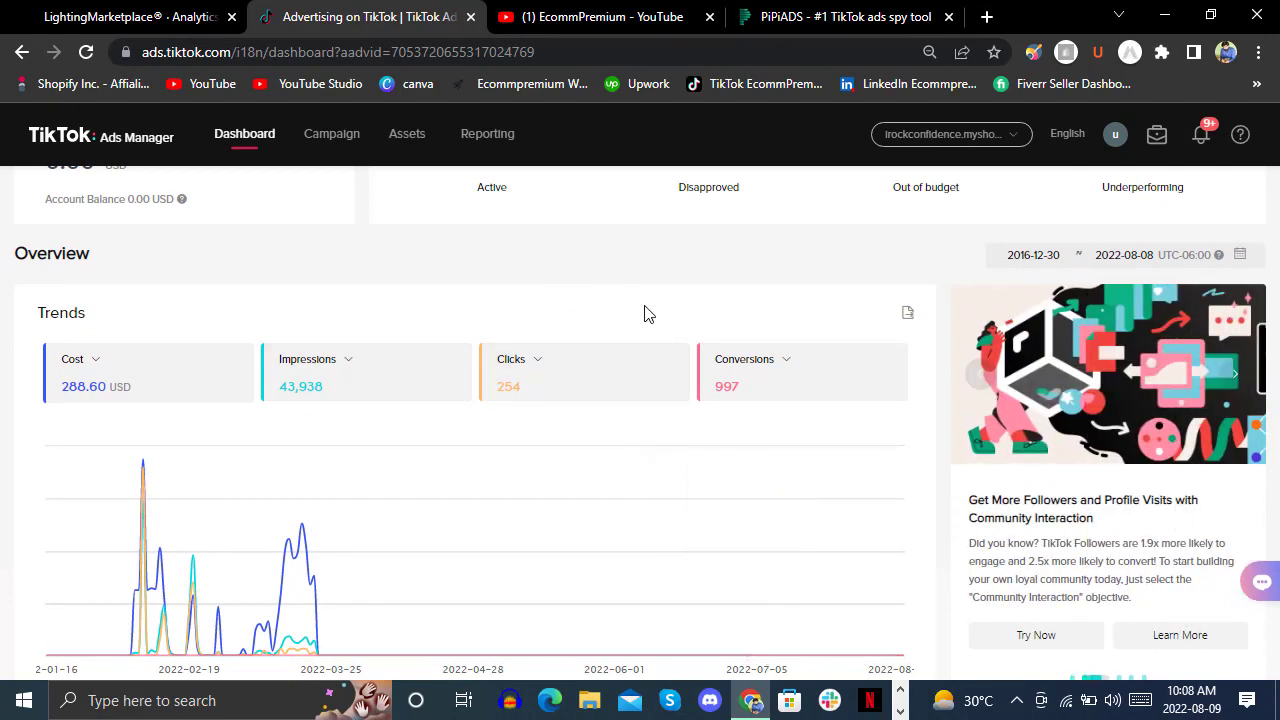
{"action": "scroll", "coordinate": [663, 314], "scroll_direction": "up", "scroll_amount": 1}
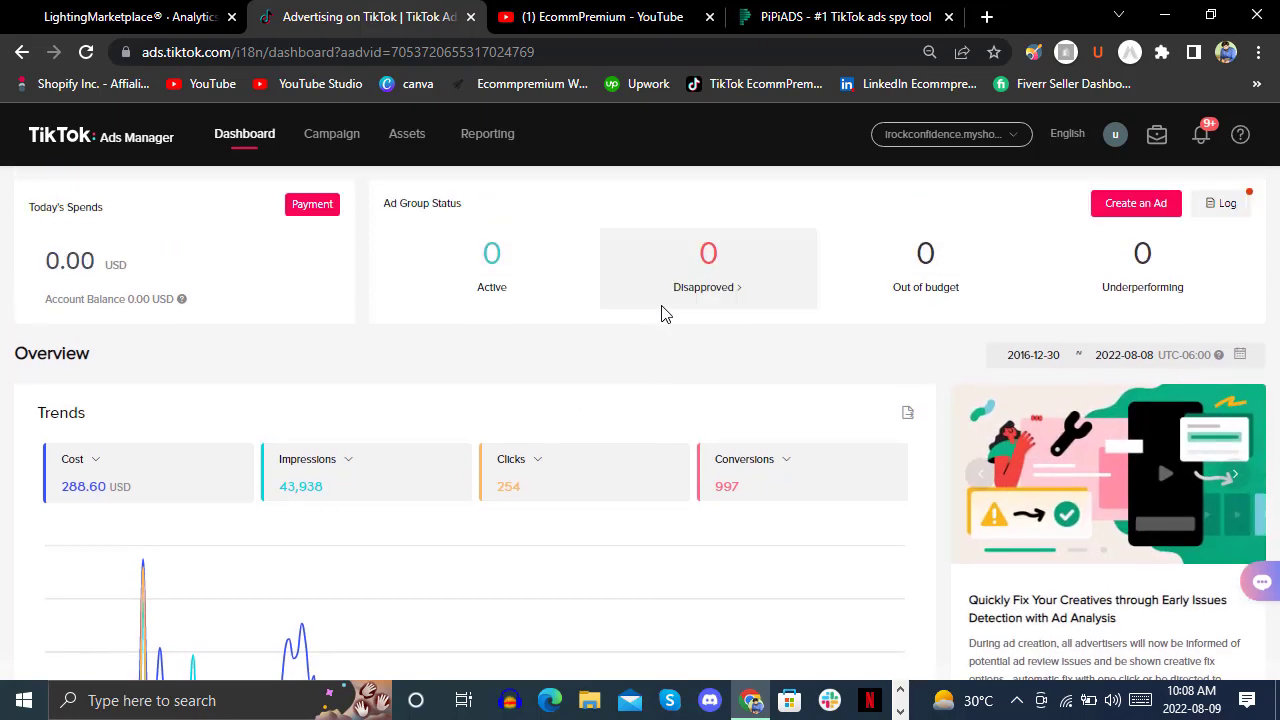
{"action": "left_click", "coordinate": [590, 12]}
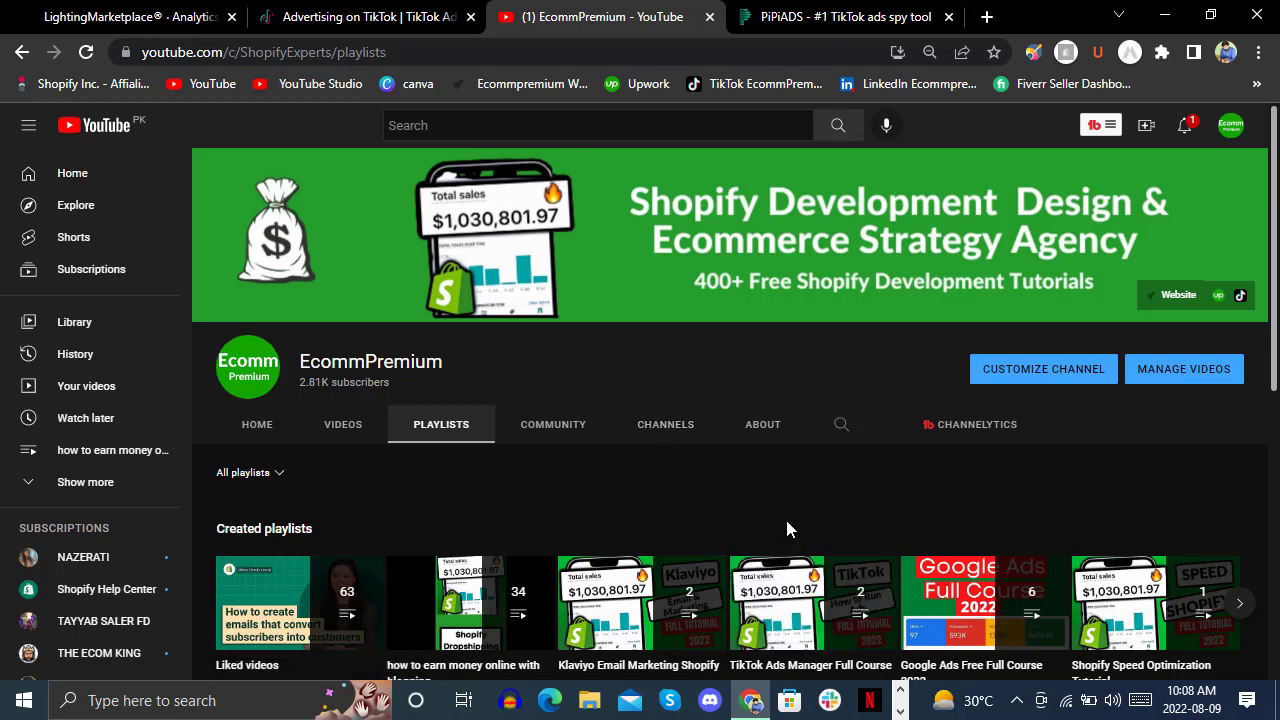
{"action": "mouse_move", "coordinate": [780, 598]}
Switch to the PiPiADS pricing page and compare the features of the monthly Starter, VIP and PRO plans.
{"action": "left_click", "coordinate": [810, 15]}
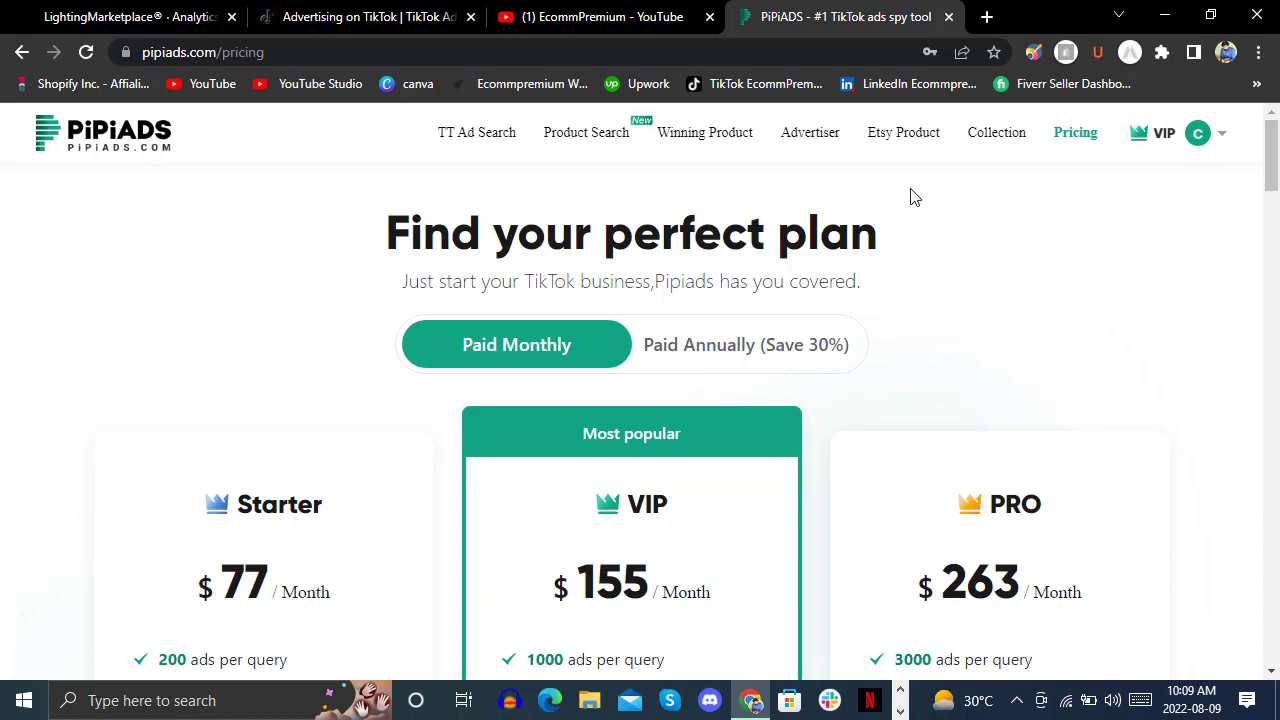
{"action": "scroll", "coordinate": [910, 197], "scroll_direction": "down", "scroll_amount": 1}
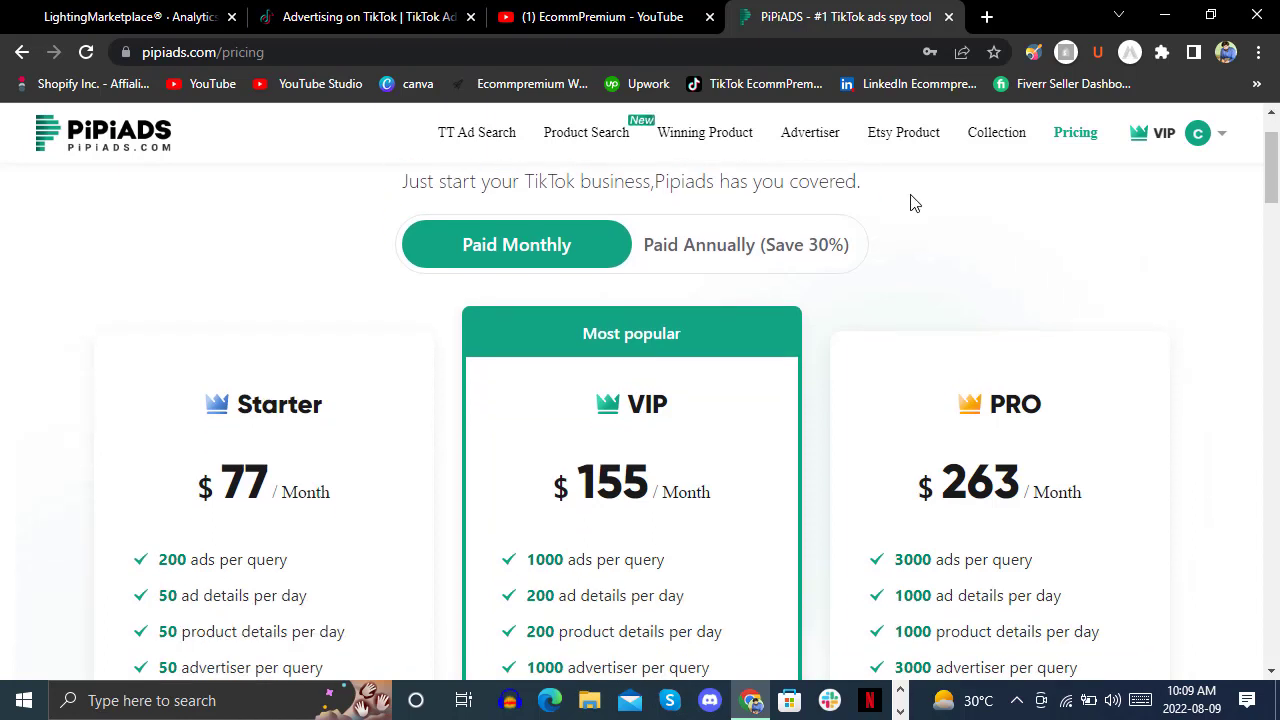
{"action": "scroll", "coordinate": [910, 203], "scroll_direction": "down", "scroll_amount": 1}
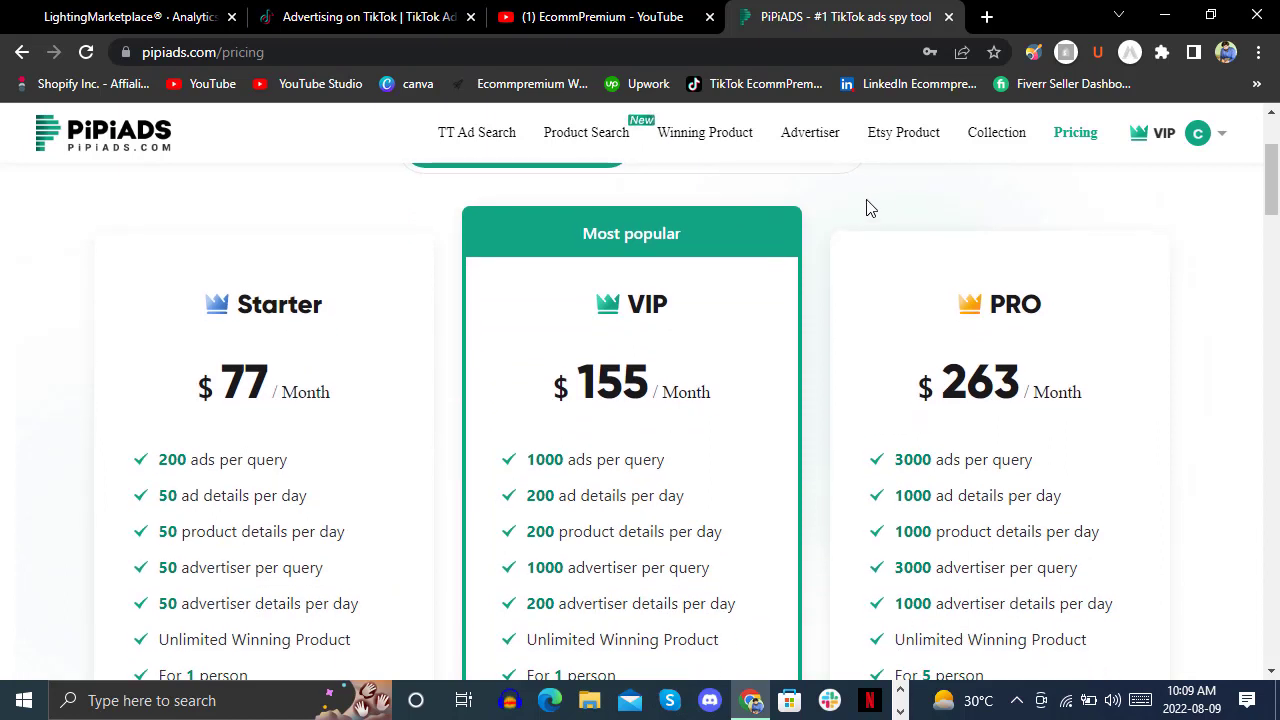
{"action": "scroll", "coordinate": [303, 280], "scroll_direction": "down", "scroll_amount": 2}
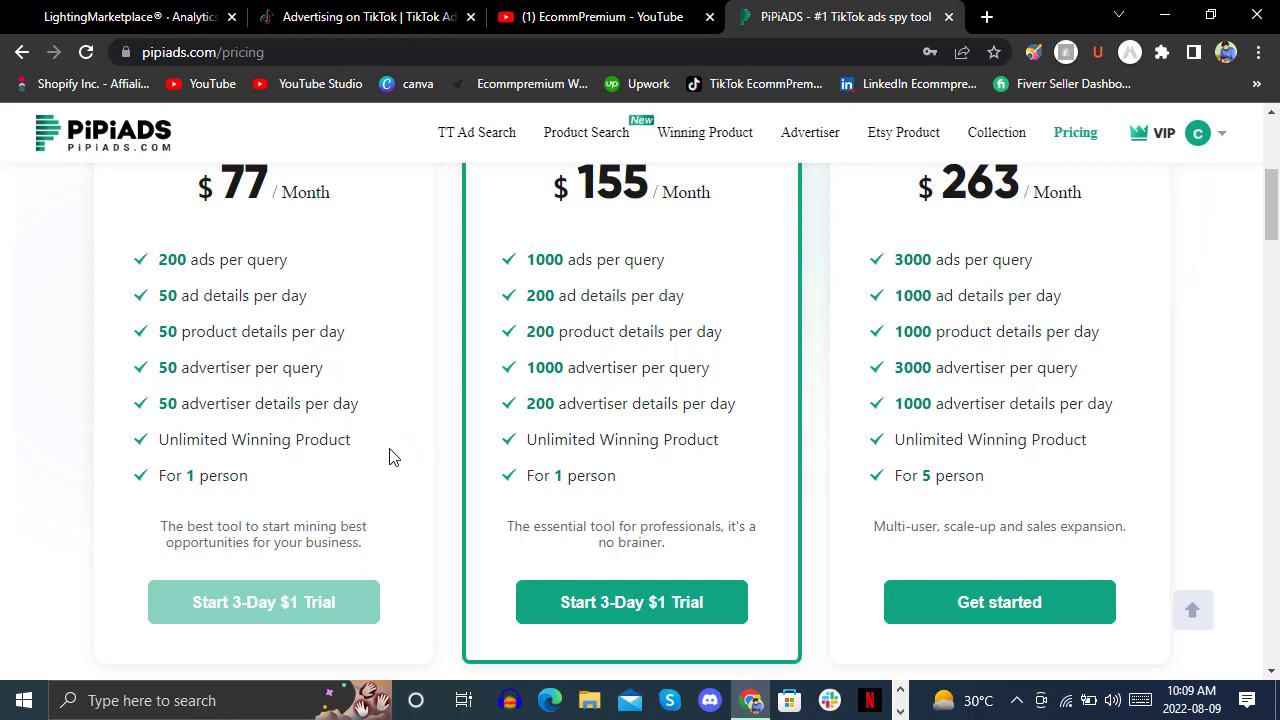
{"action": "scroll", "coordinate": [320, 446], "scroll_direction": "up", "scroll_amount": 4}
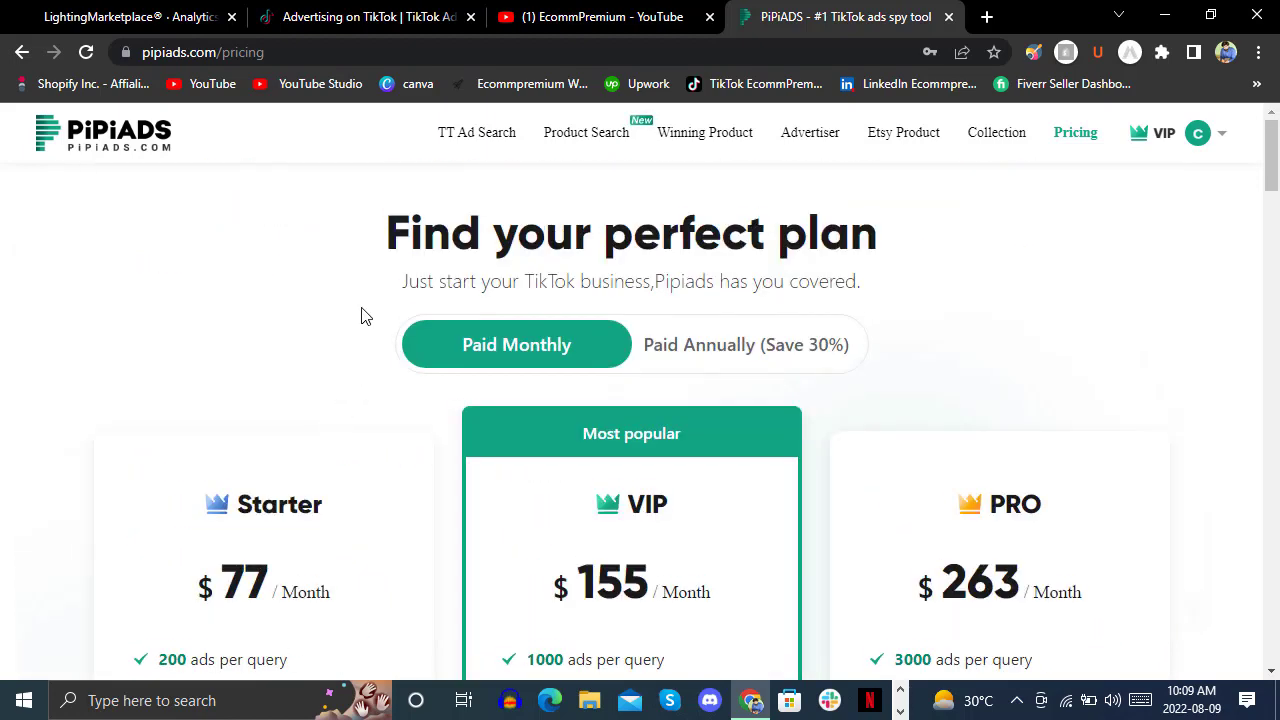
Open the TT Ad Search page and examine the keyword search types available for finding ads.
{"action": "left_click", "coordinate": [487, 148]}
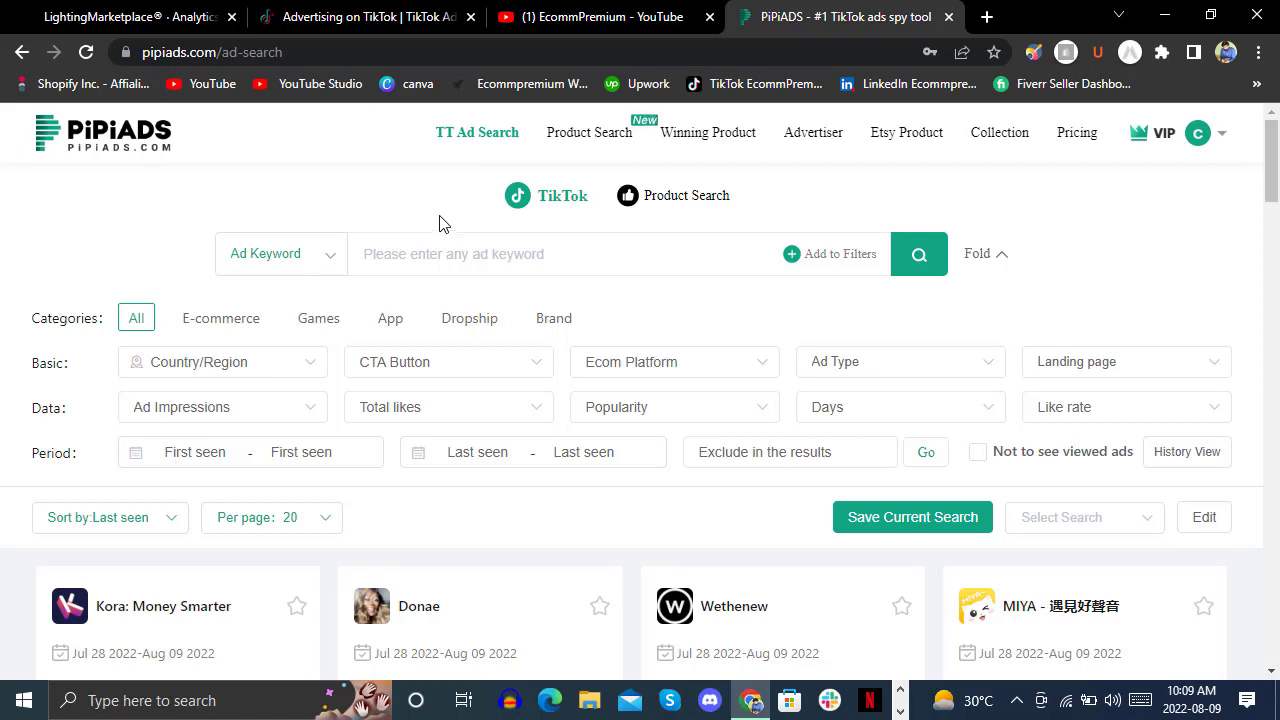
{"action": "left_click", "coordinate": [340, 260]}
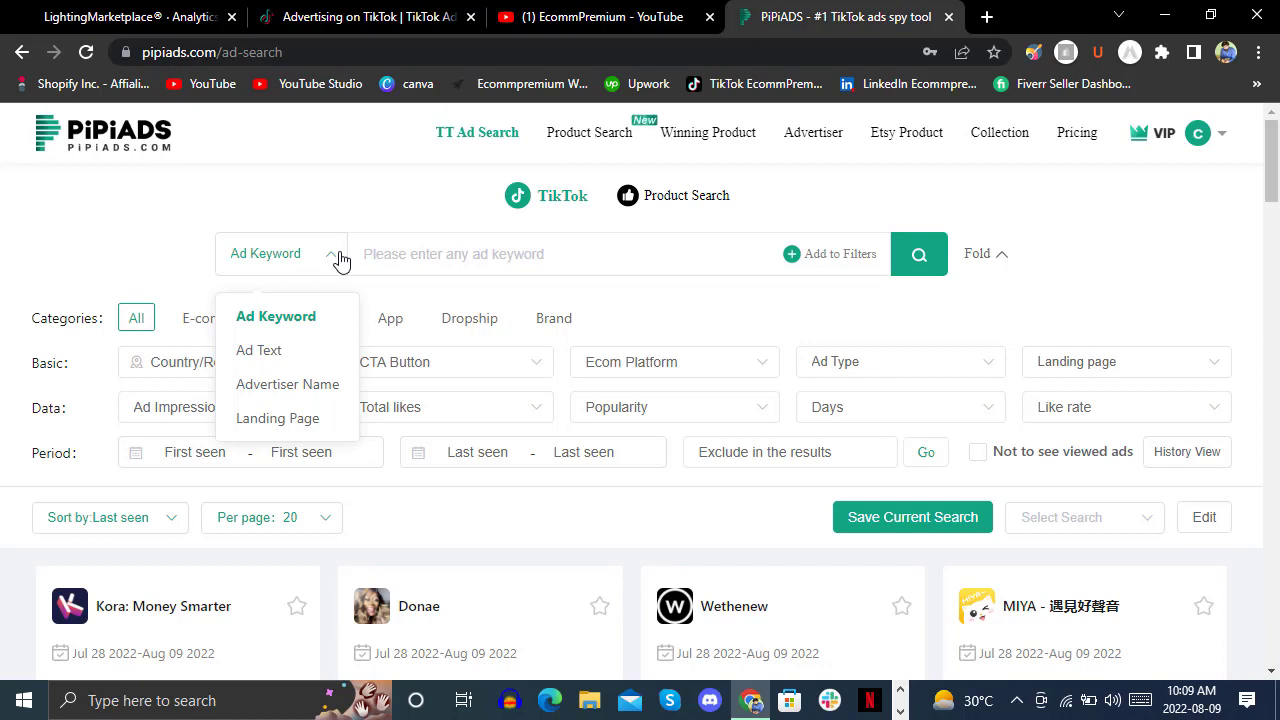
{"action": "left_click", "coordinate": [395, 254]}
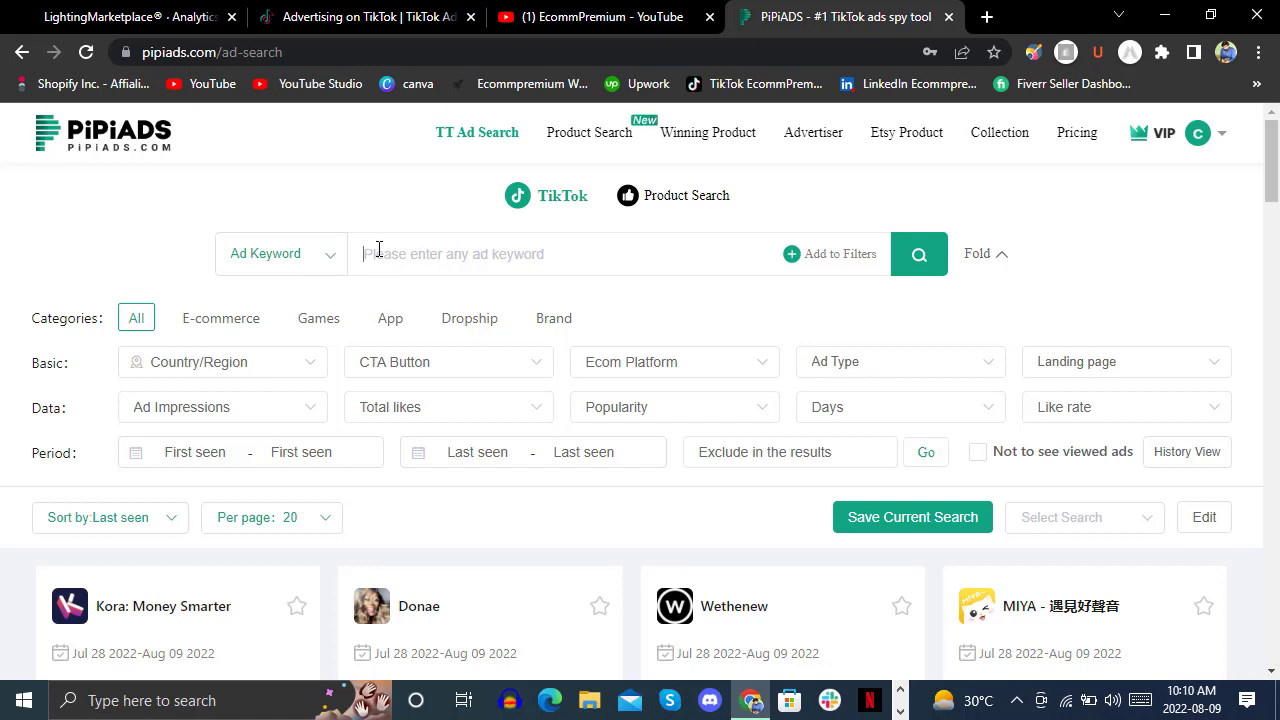
Open the Winning Product page, sort the ads by ad impression, and restore sorting by release date.
{"action": "left_click", "coordinate": [710, 140]}
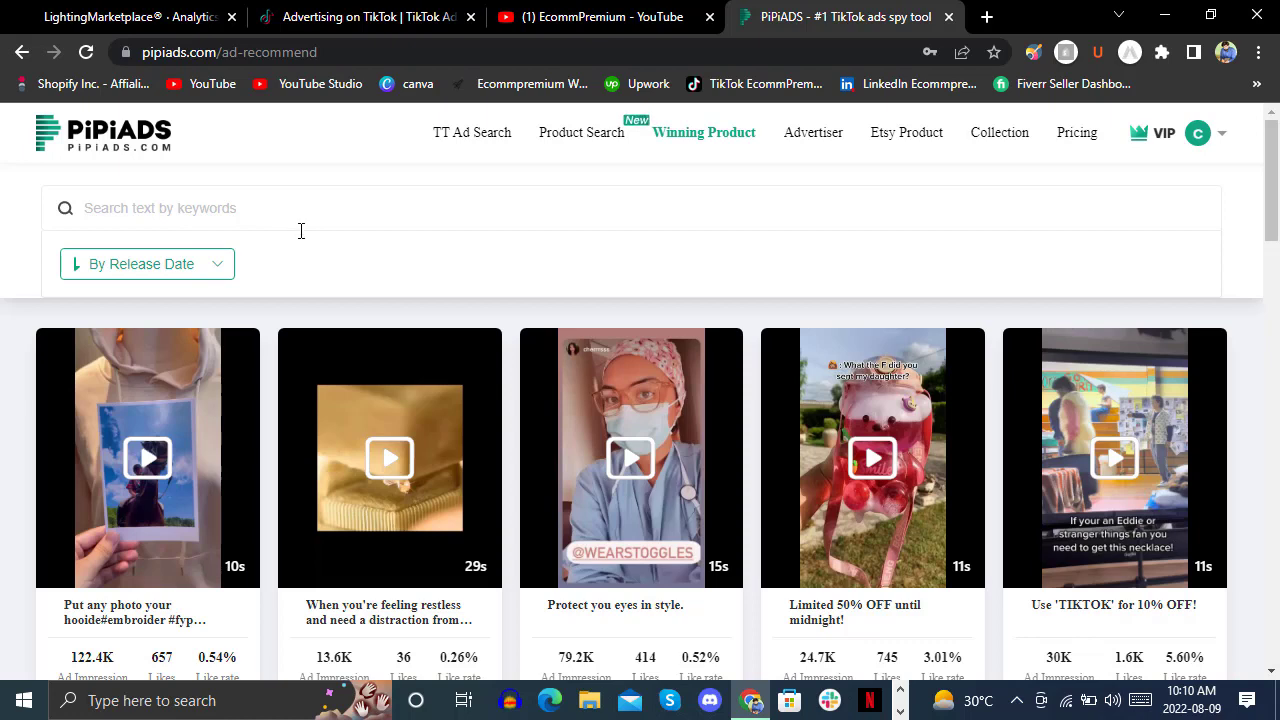
{"action": "left_click", "coordinate": [180, 264]}
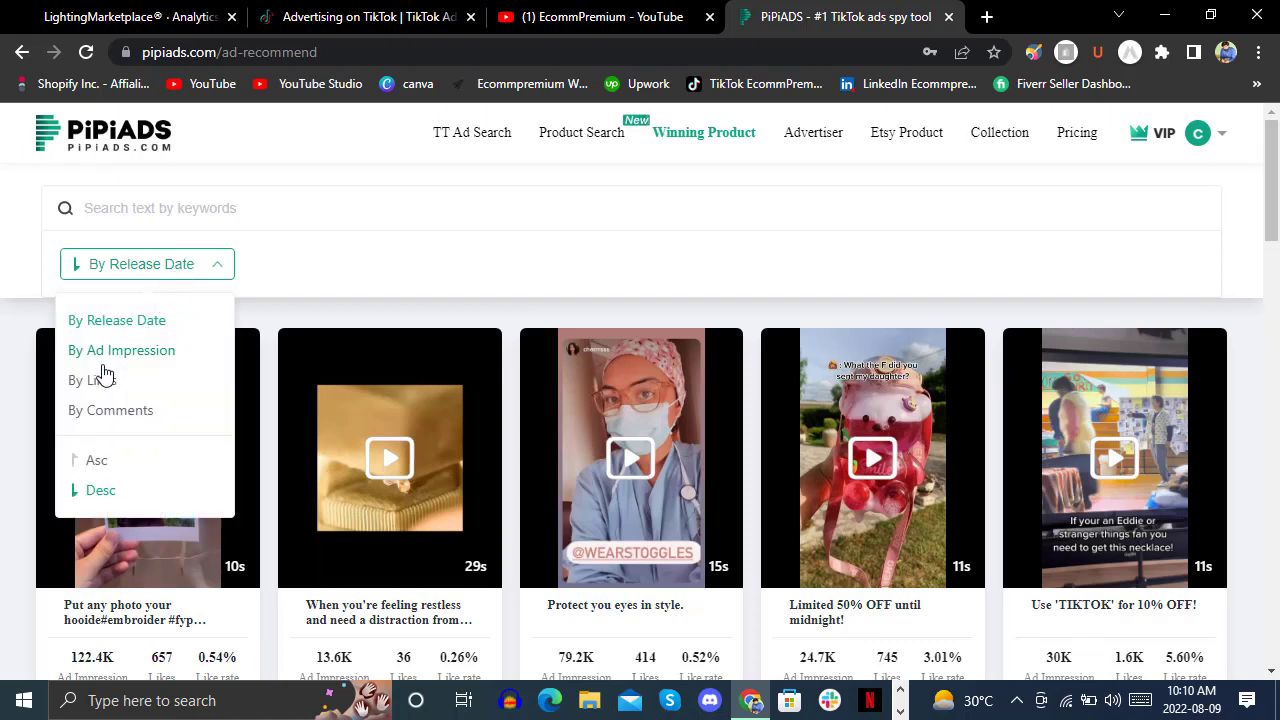
{"action": "left_click", "coordinate": [165, 352]}
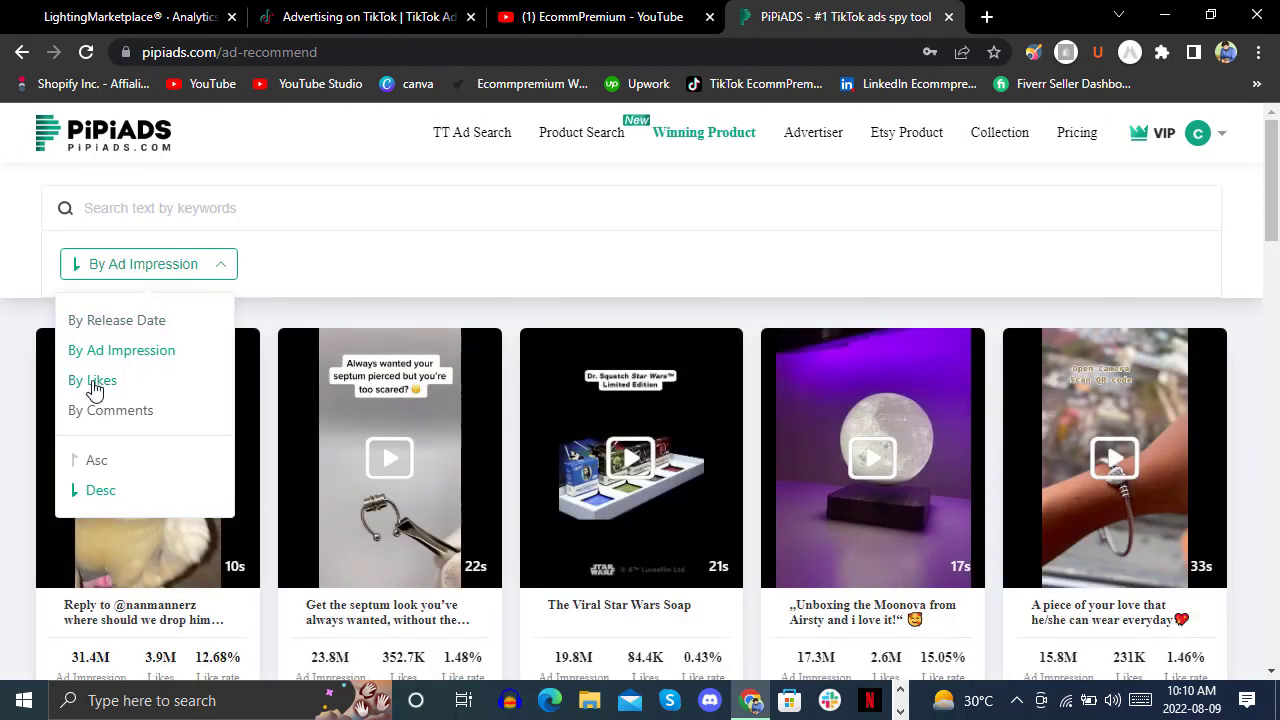
{"action": "left_click", "coordinate": [150, 322]}
{"action": "left_click", "coordinate": [364, 261]}
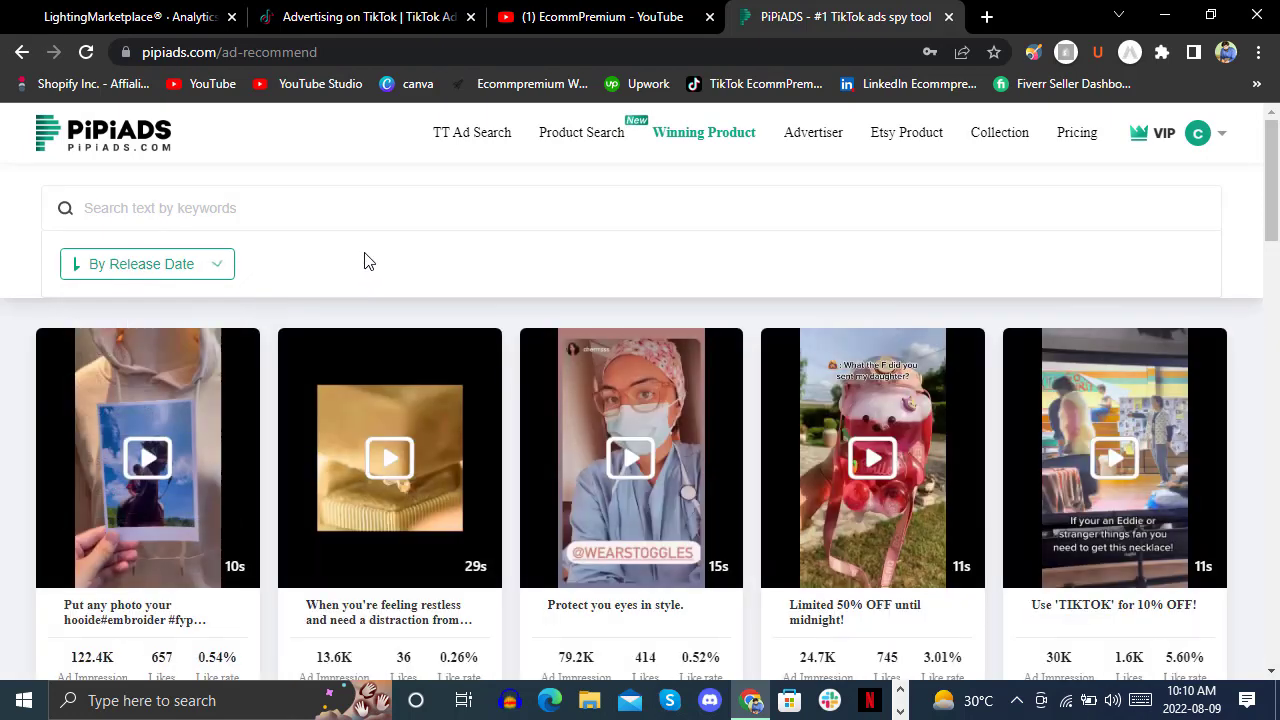
Play the first winning product ad with its sound muted and examine the listed ads' impressions, likes and like rates.
{"action": "scroll", "coordinate": [341, 263], "scroll_direction": "down", "scroll_amount": 1}
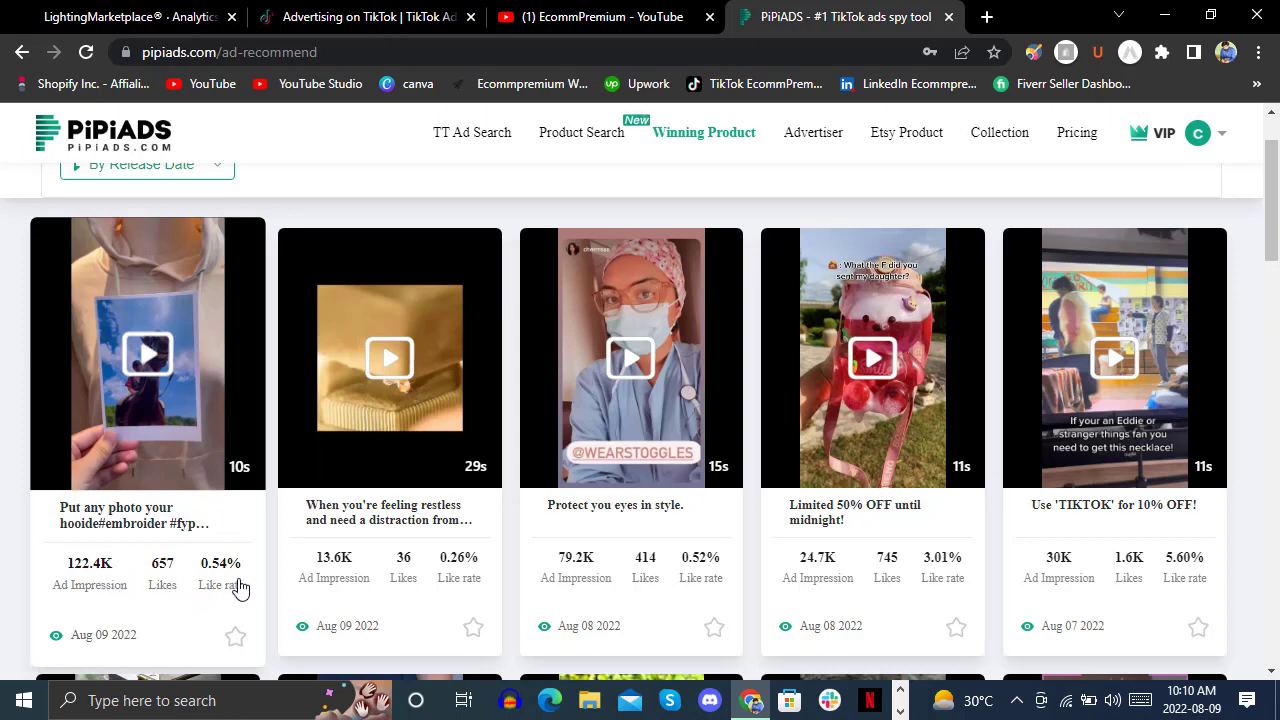
{"action": "scroll", "coordinate": [245, 570], "scroll_direction": "up", "scroll_amount": 1}
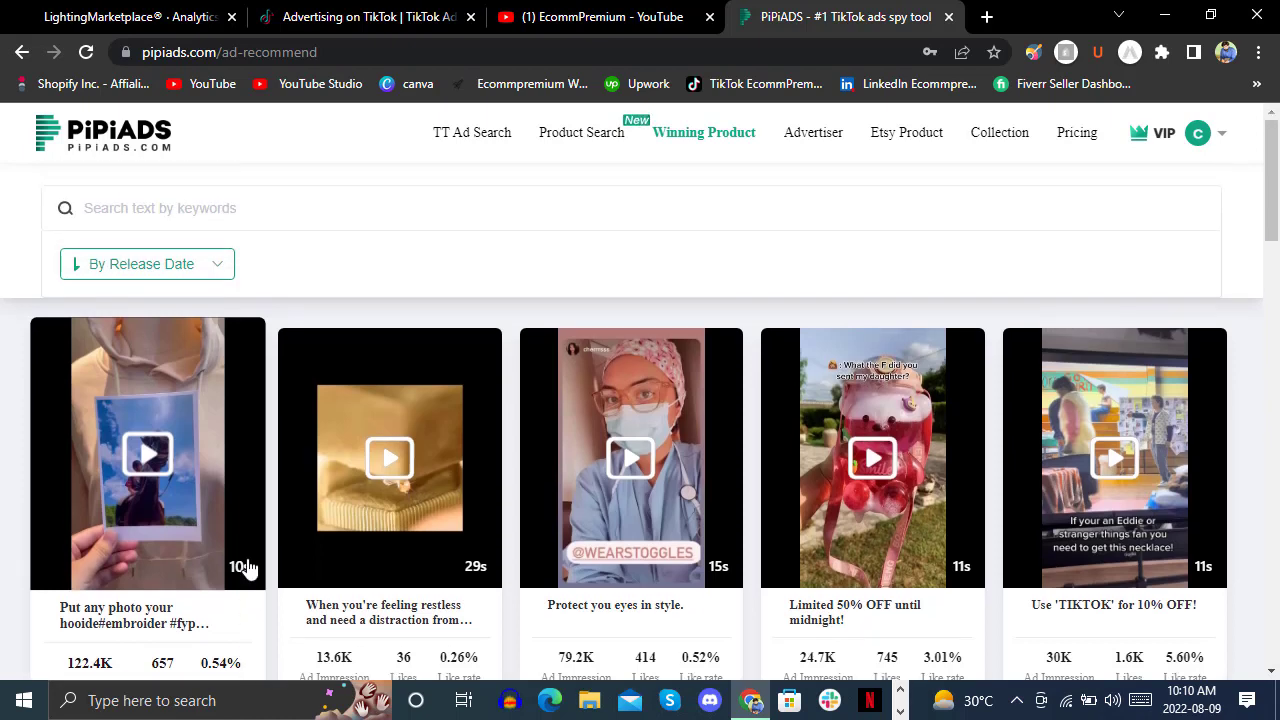
{"action": "scroll", "coordinate": [245, 570], "scroll_direction": "down", "scroll_amount": 2}
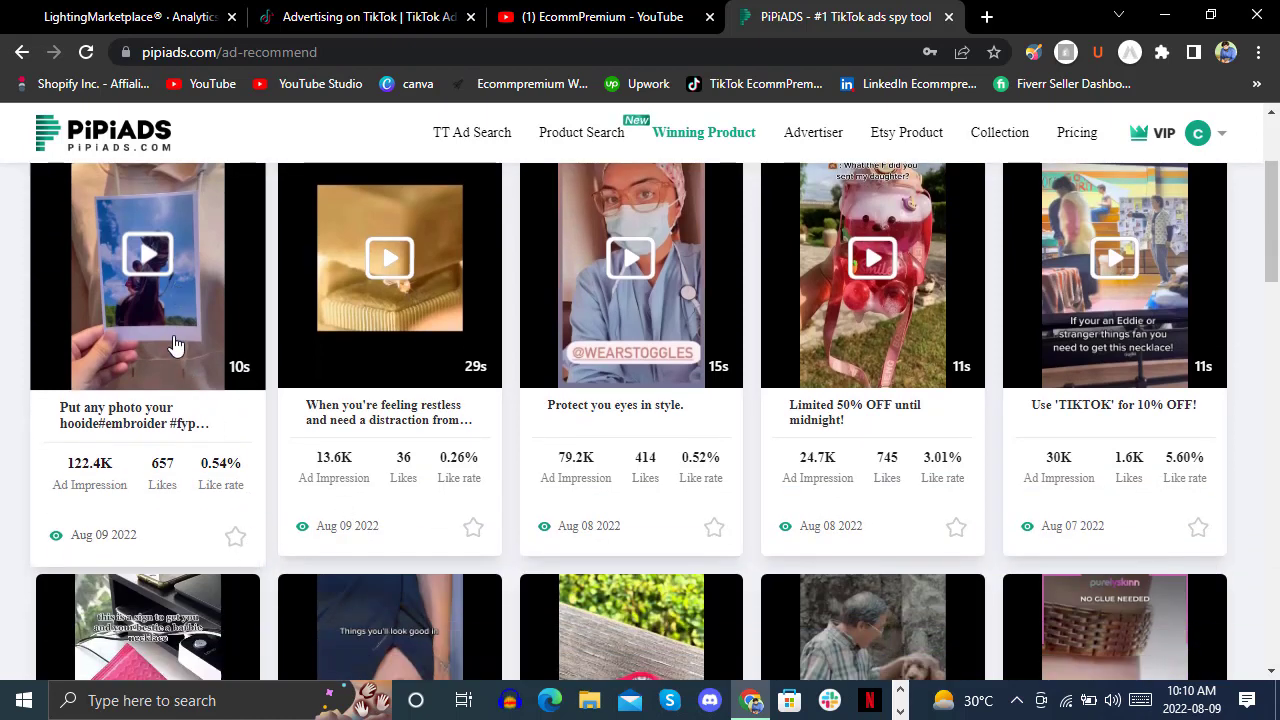
{"action": "left_click", "coordinate": [158, 298]}
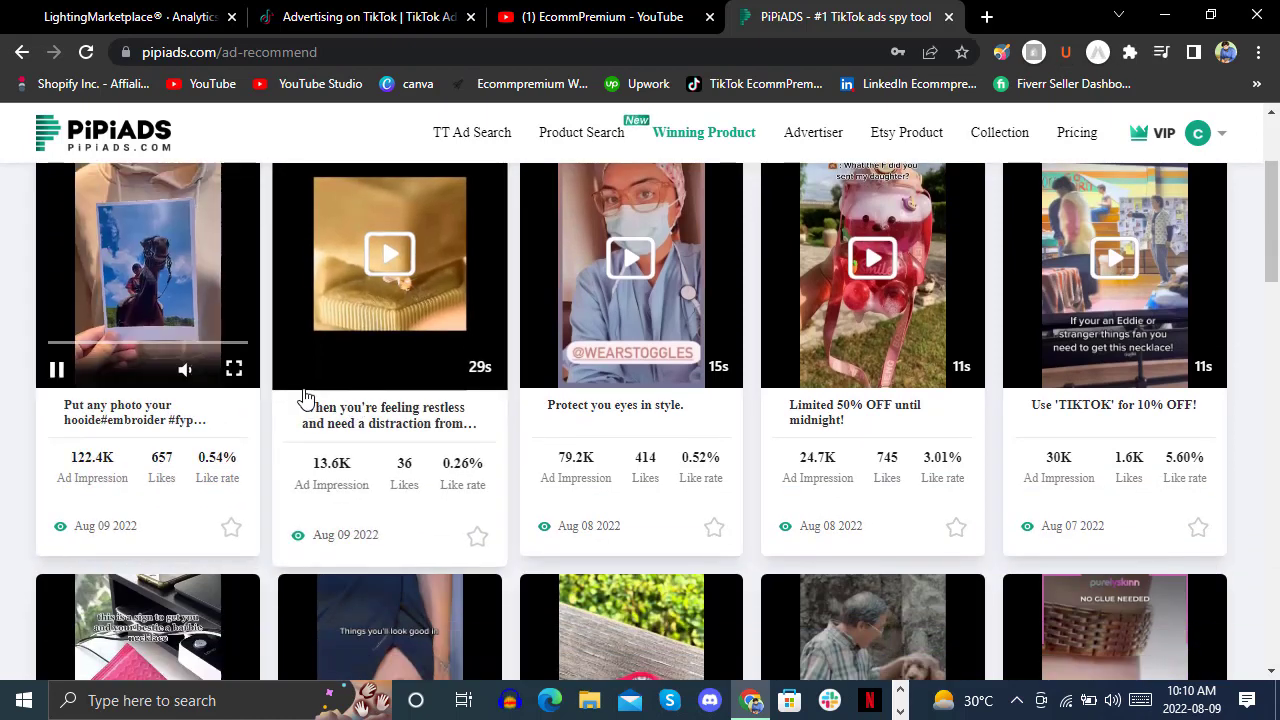
{"action": "left_click", "coordinate": [187, 371]}
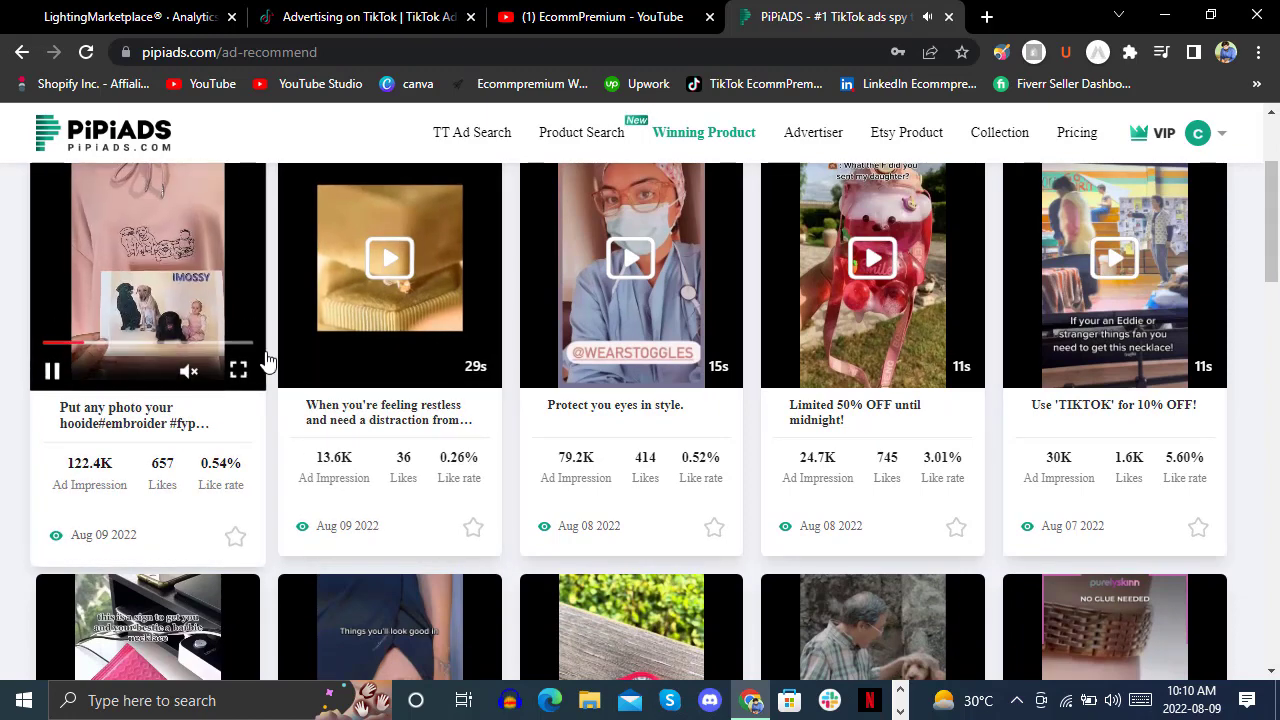
{"action": "scroll", "coordinate": [196, 357], "scroll_direction": "up", "scroll_amount": 1}
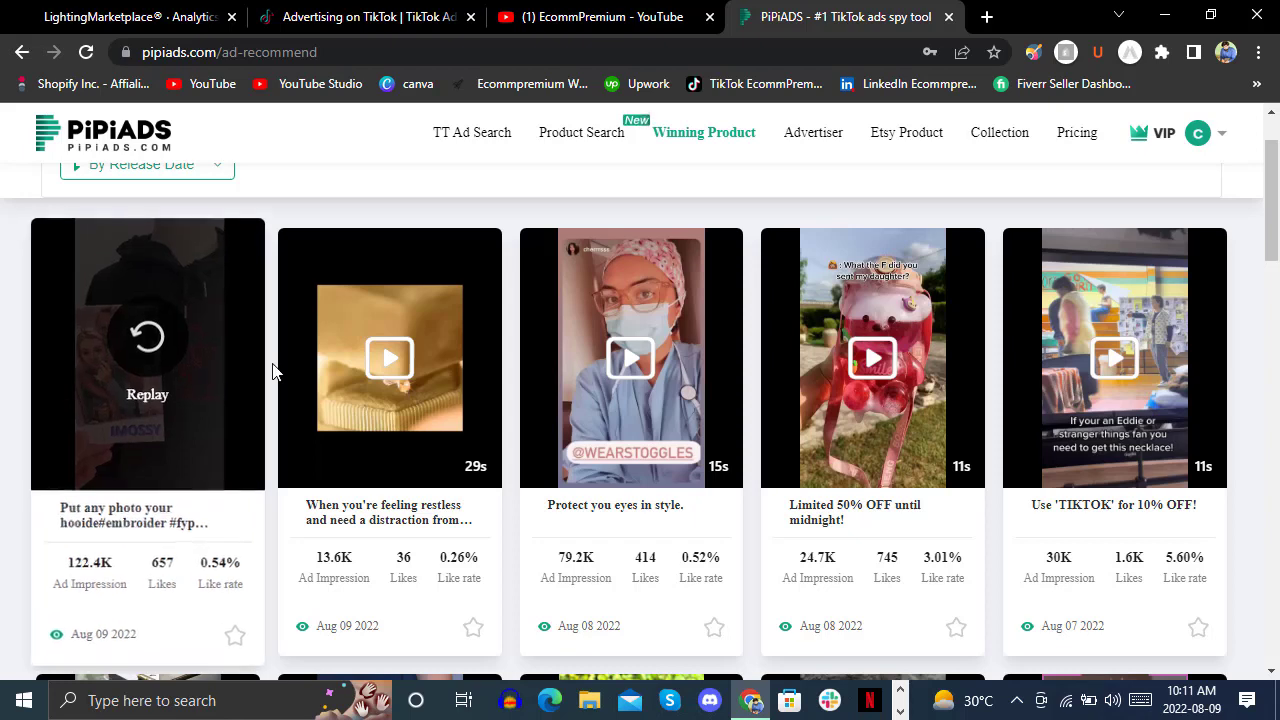
{"action": "scroll", "coordinate": [272, 370], "scroll_direction": "down", "scroll_amount": 2}
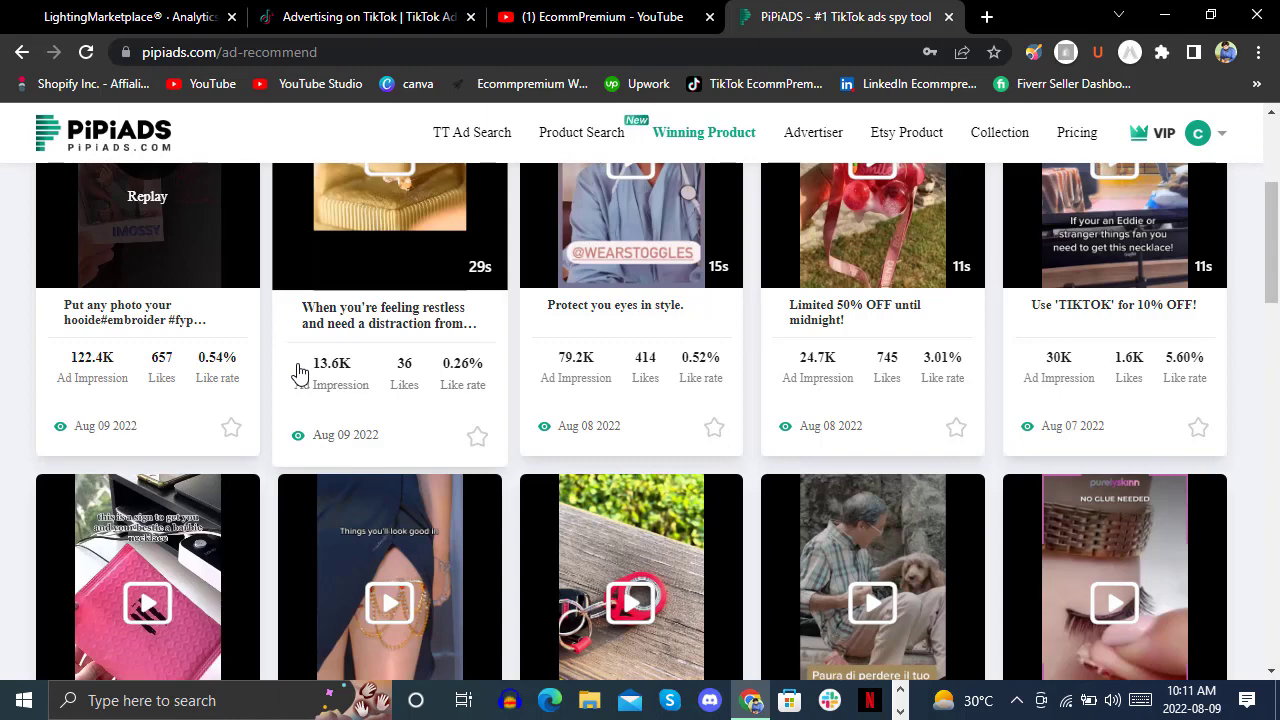
{"action": "scroll", "coordinate": [298, 372], "scroll_direction": "up", "scroll_amount": 3}
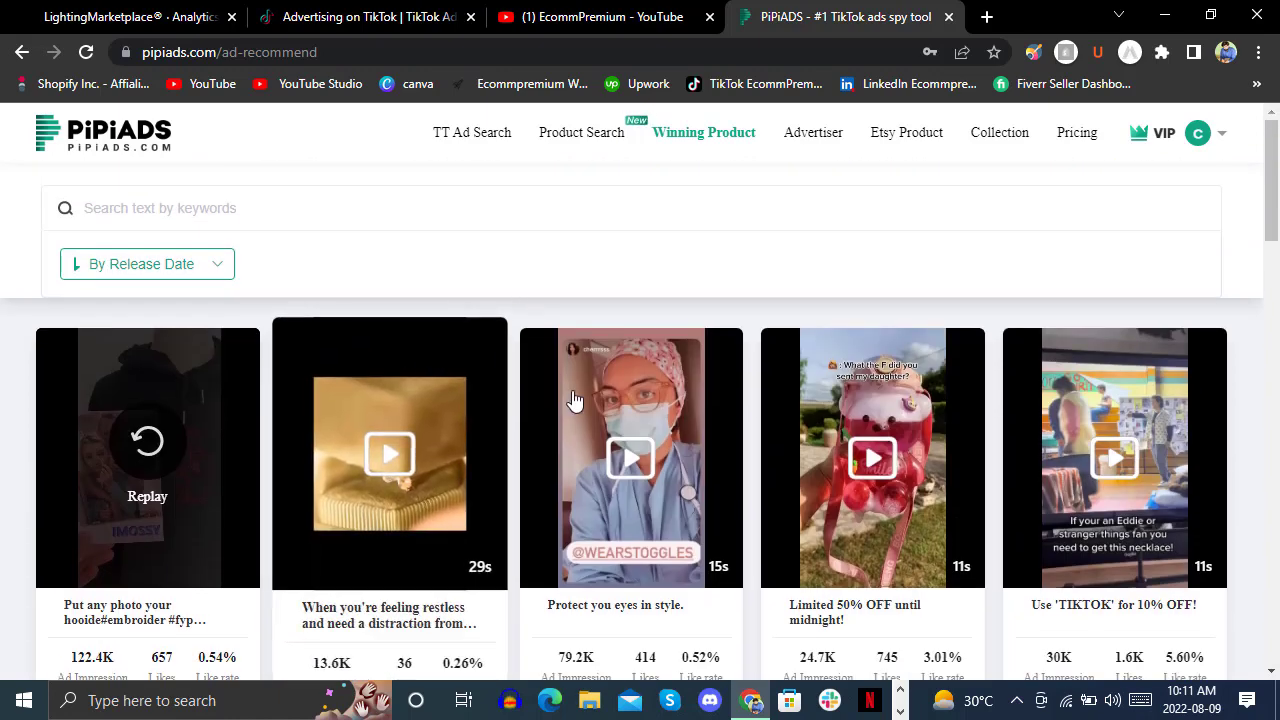
Open the Product Search page and search by product keyword for "jewellery".
{"action": "scroll", "coordinate": [258, 316], "scroll_direction": "down", "scroll_amount": 6}
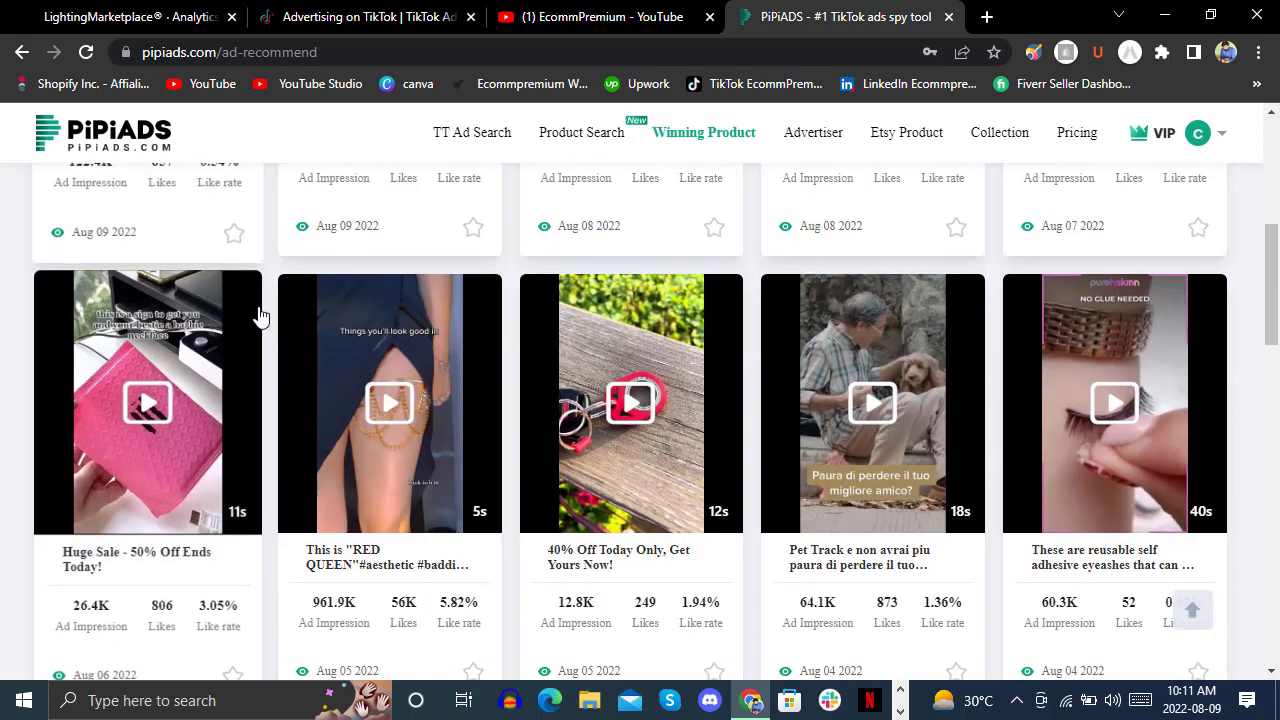
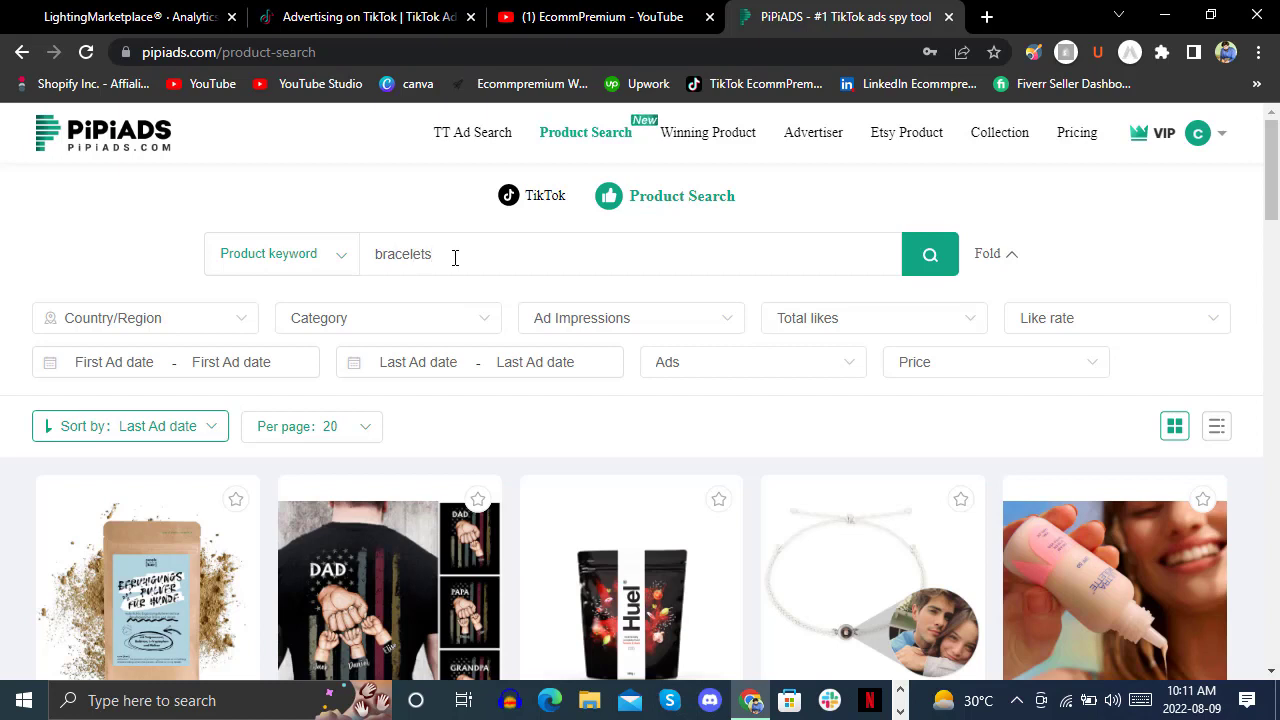
{"action": "left_click", "coordinate": [327, 262]}
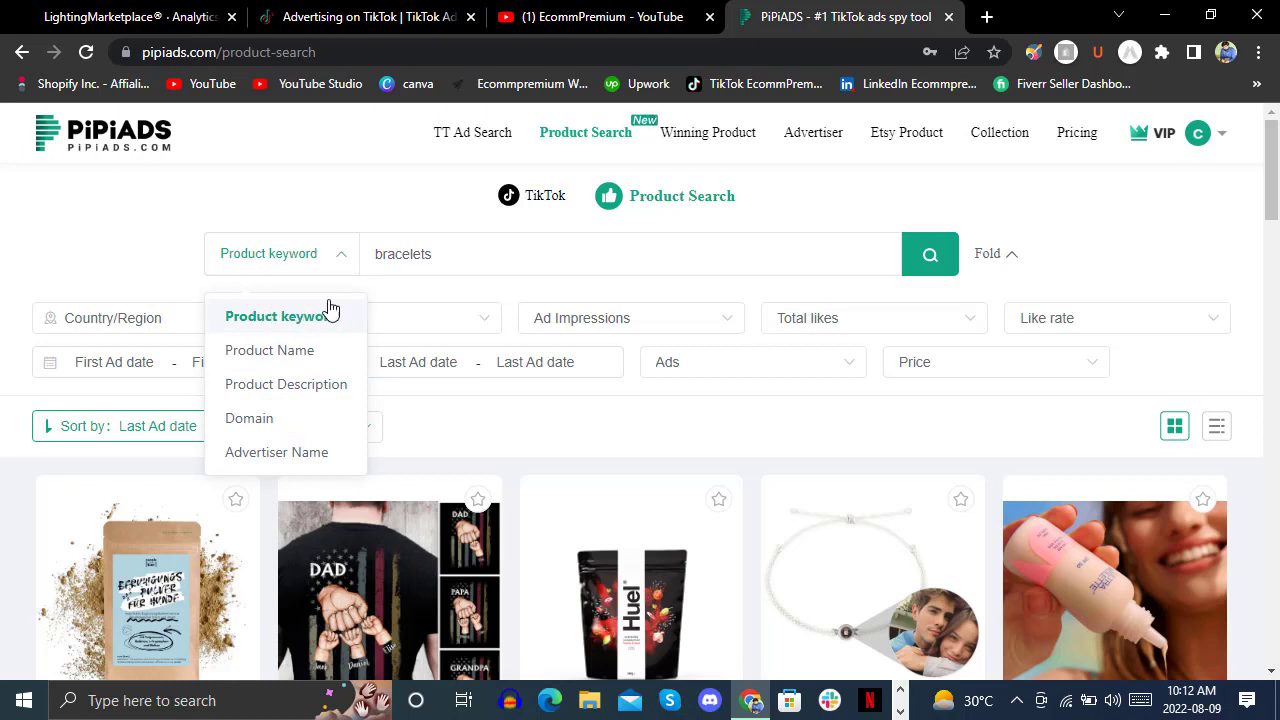
{"action": "left_click", "coordinate": [534, 252]}
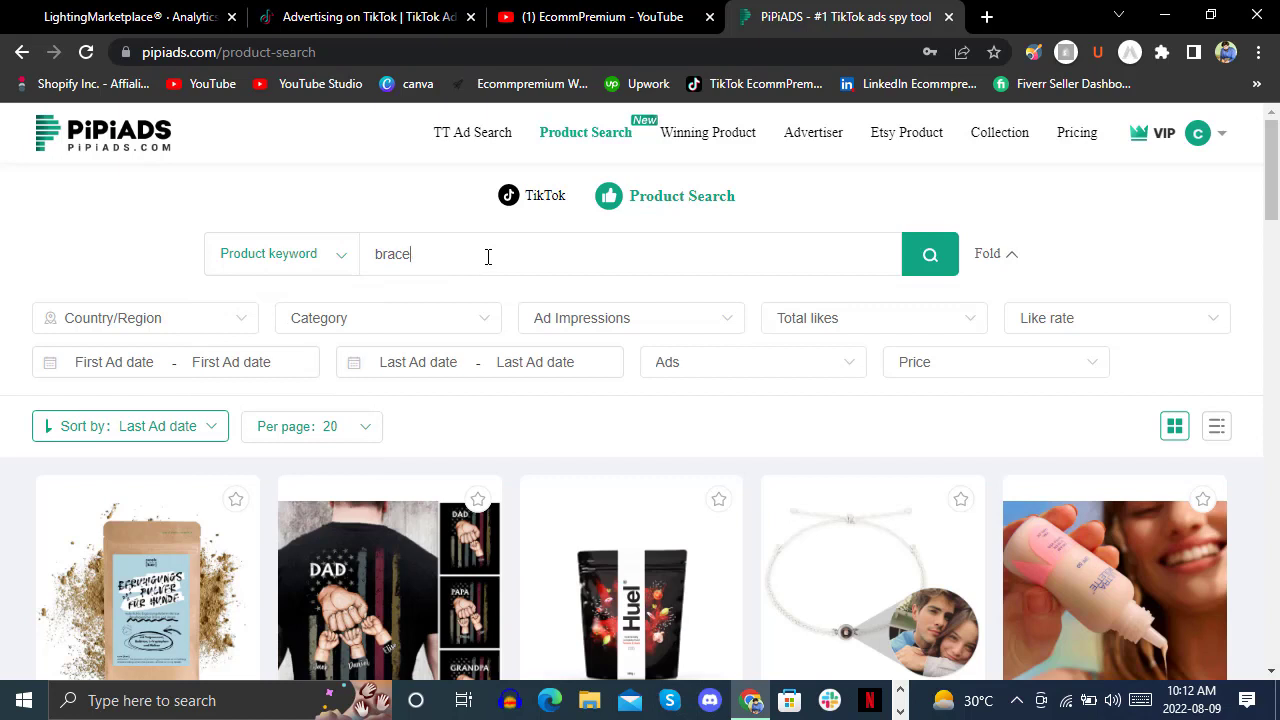
{"action": "key", "text": "BackSpace"}
{"action": "key", "text": "BackSpace"}
{"action": "key", "text": "BackSpace"}
{"action": "key", "text": "BackSpace"}
{"action": "key", "text": "BackSpace"}
{"action": "type", "text": "j"}
{"action": "key", "text": "Return"}
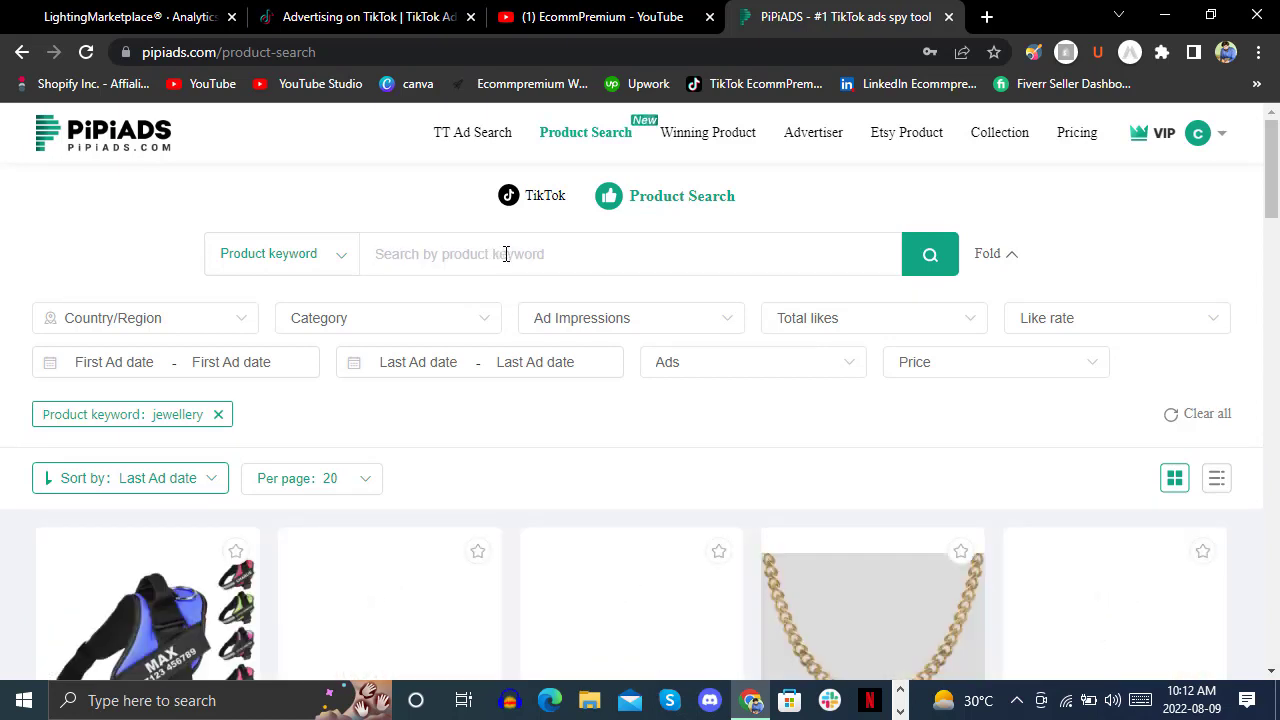
Look through the jewellery product results and filter them to the United States as the country/region.
{"action": "scroll", "coordinate": [506, 254], "scroll_direction": "down", "scroll_amount": 2}
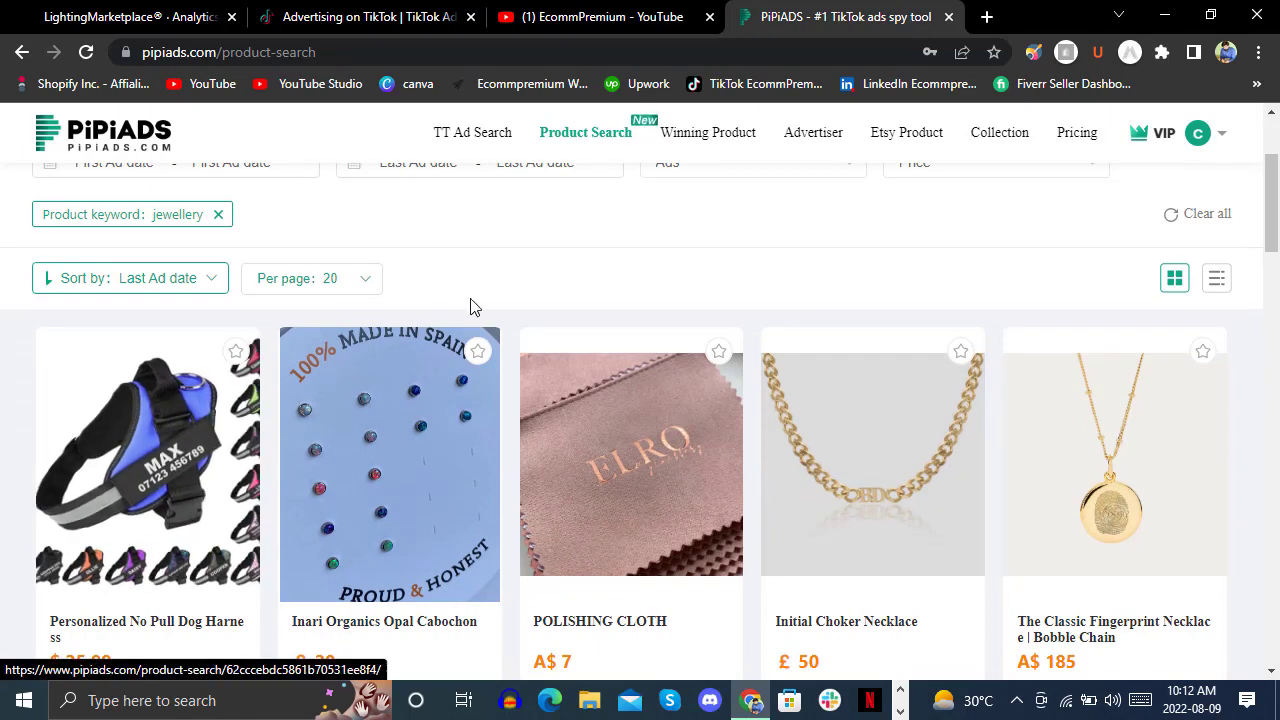
{"action": "scroll", "coordinate": [573, 309], "scroll_direction": "down", "scroll_amount": 1}
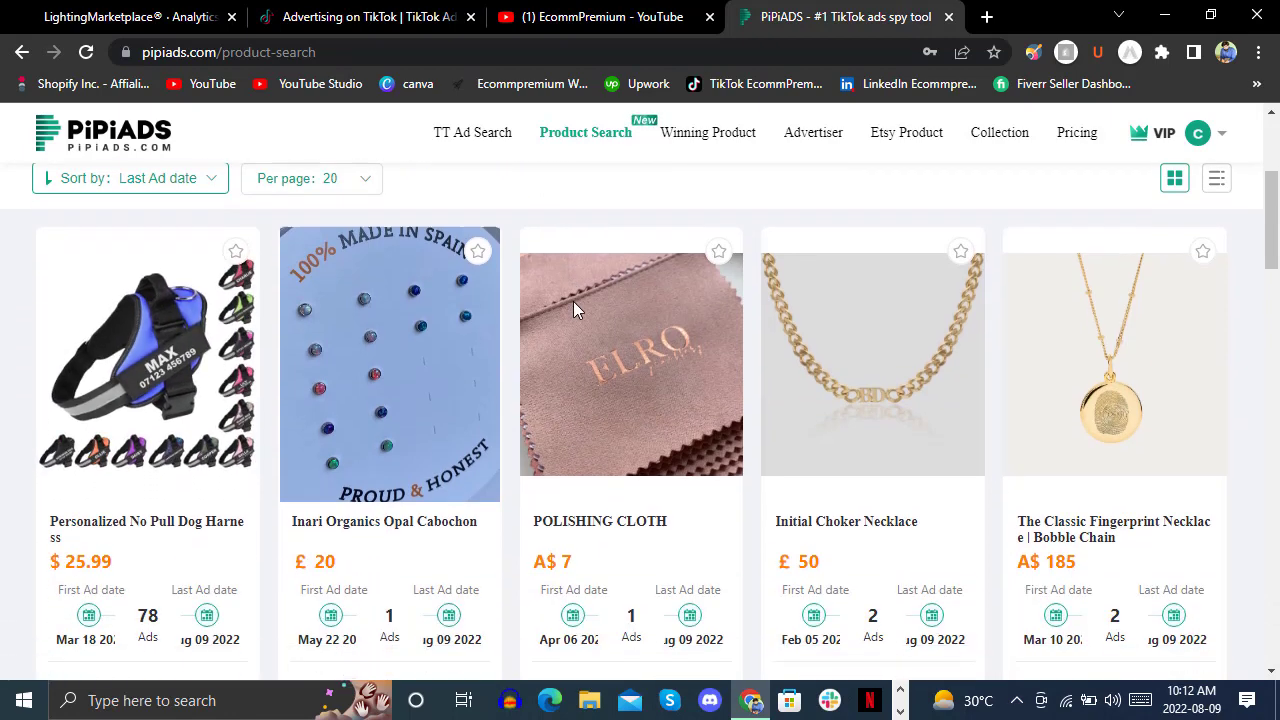
{"action": "scroll", "coordinate": [514, 322], "scroll_direction": "up", "scroll_amount": 3}
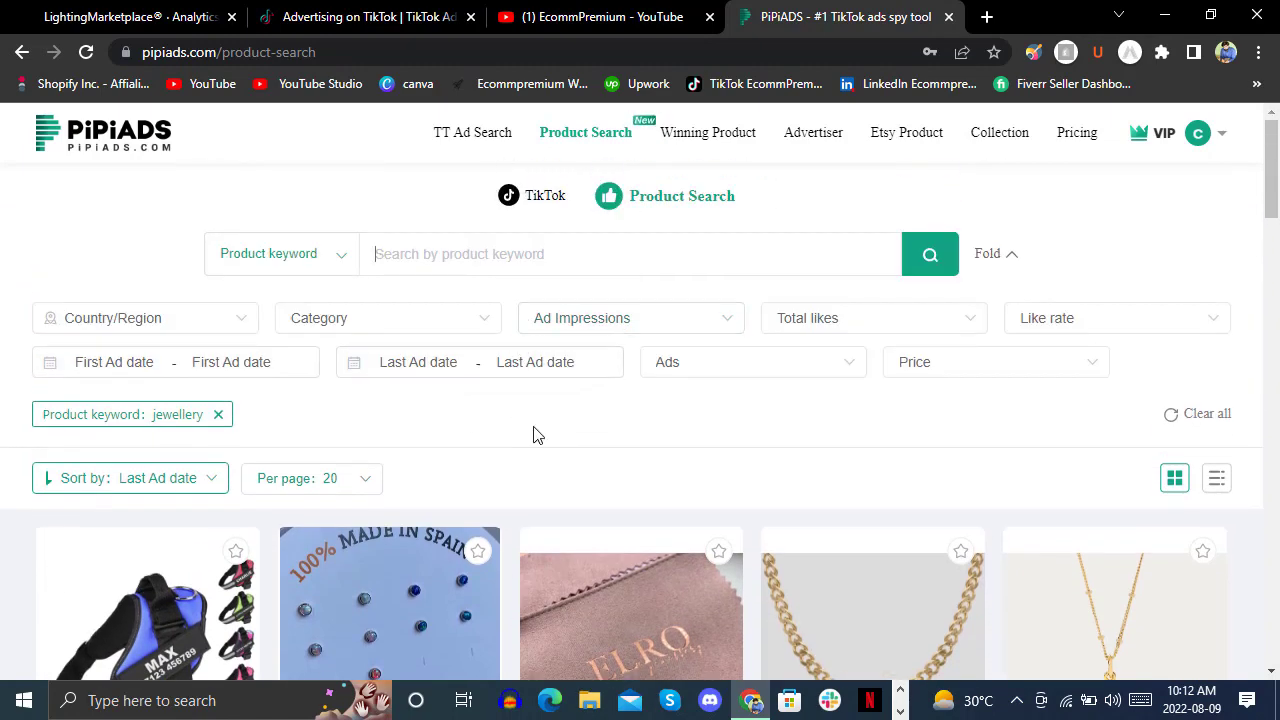
{"action": "left_click", "coordinate": [198, 318]}
{"action": "left_click", "coordinate": [176, 416]}
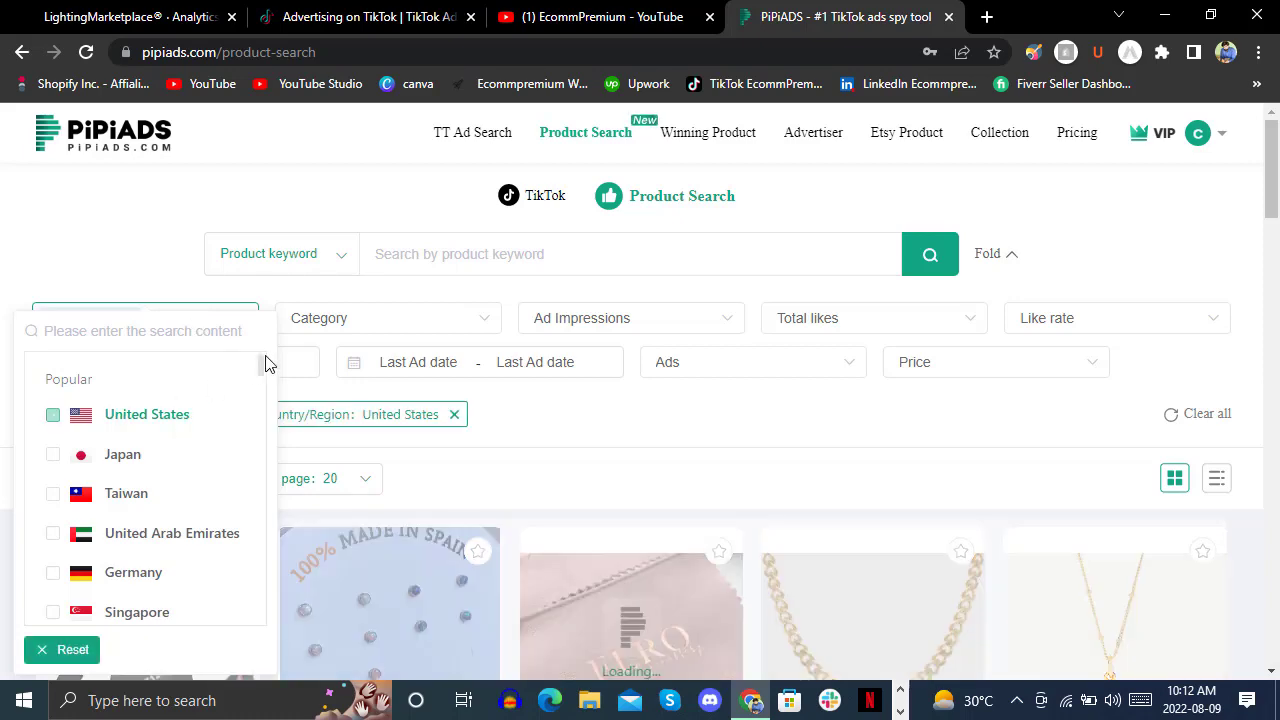
Filter the product results by the Jewelry&Accessories category.
{"action": "left_click", "coordinate": [421, 324]}
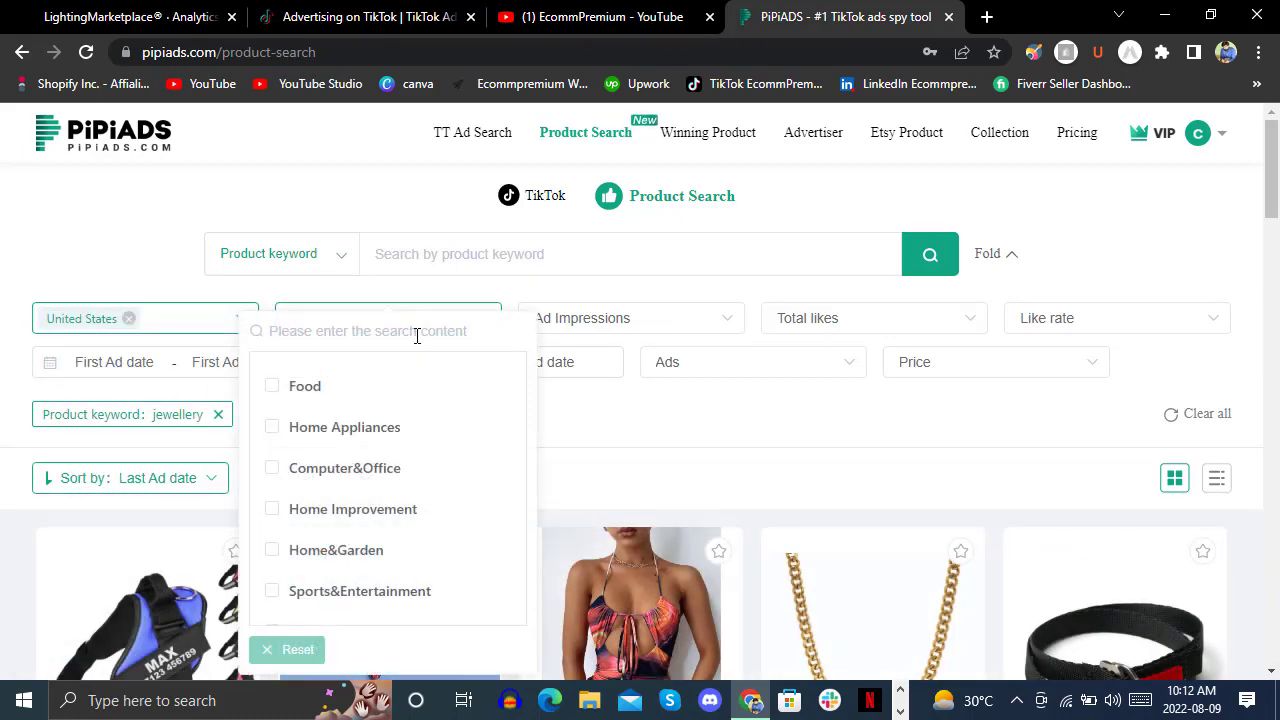
{"action": "scroll", "coordinate": [373, 470], "scroll_direction": "down", "scroll_amount": 3}
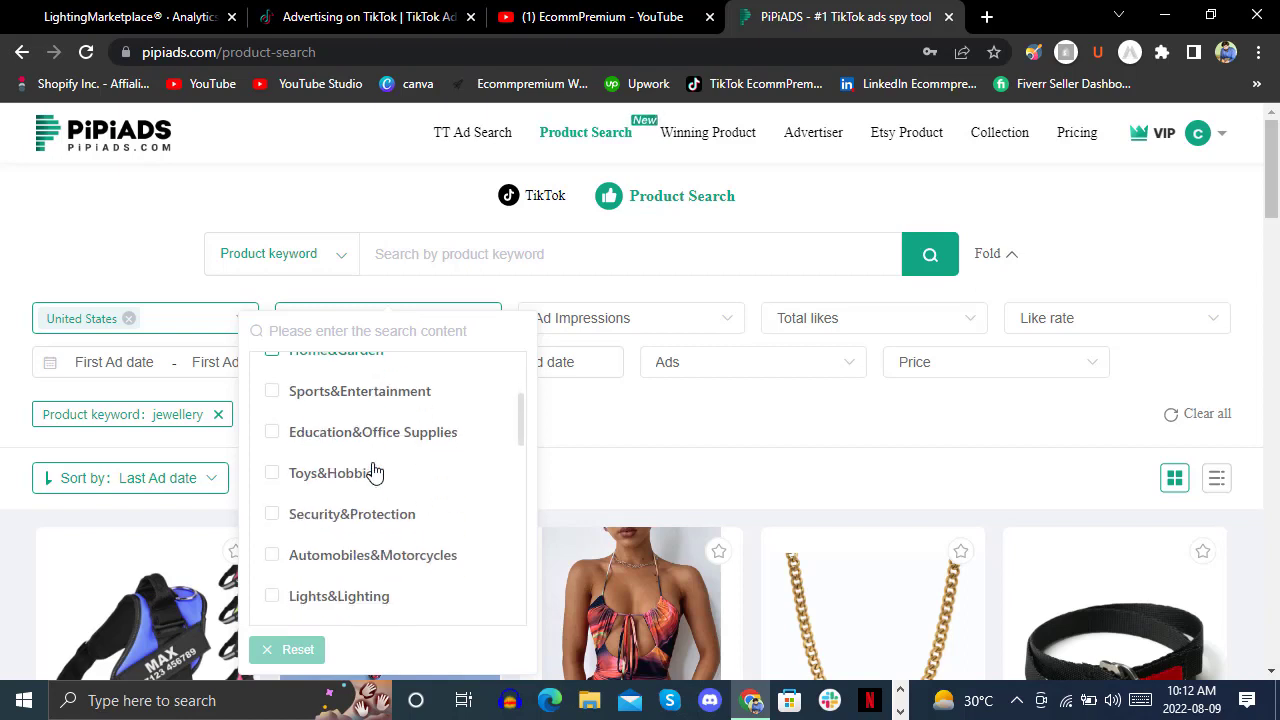
{"action": "scroll", "coordinate": [373, 472], "scroll_direction": "down", "scroll_amount": 2}
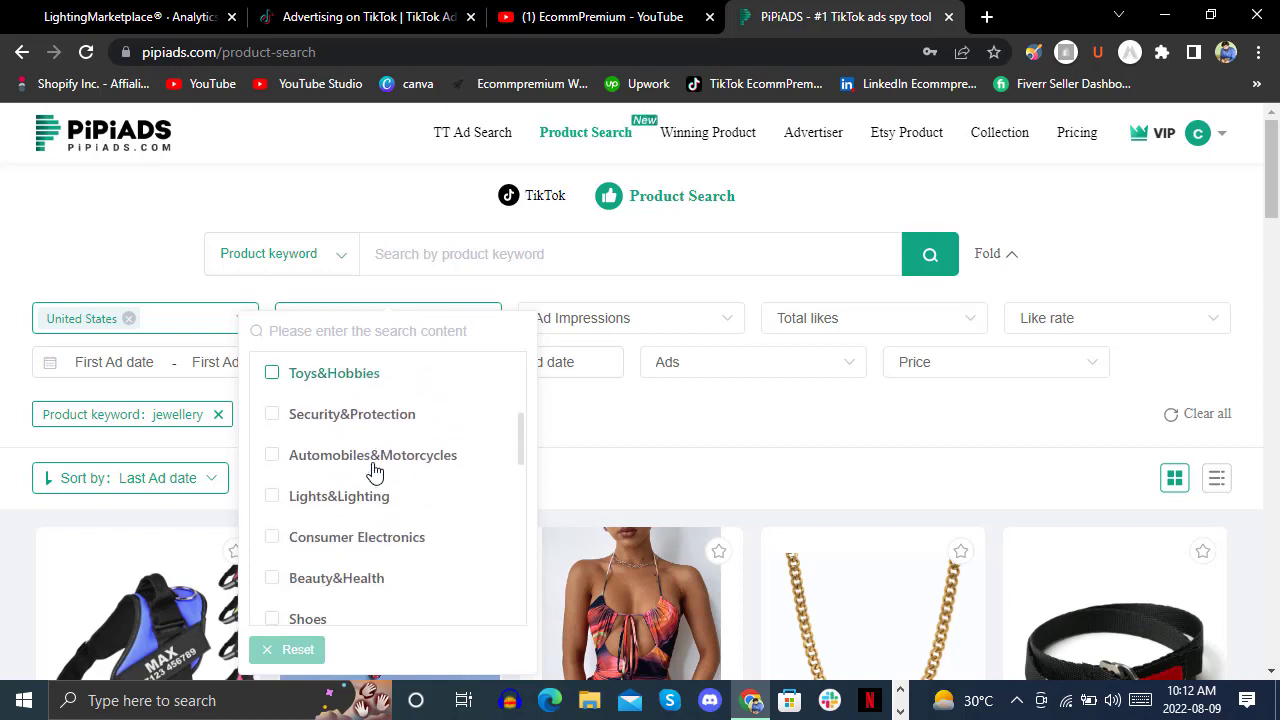
{"action": "scroll", "coordinate": [373, 470], "scroll_direction": "down", "scroll_amount": 4}
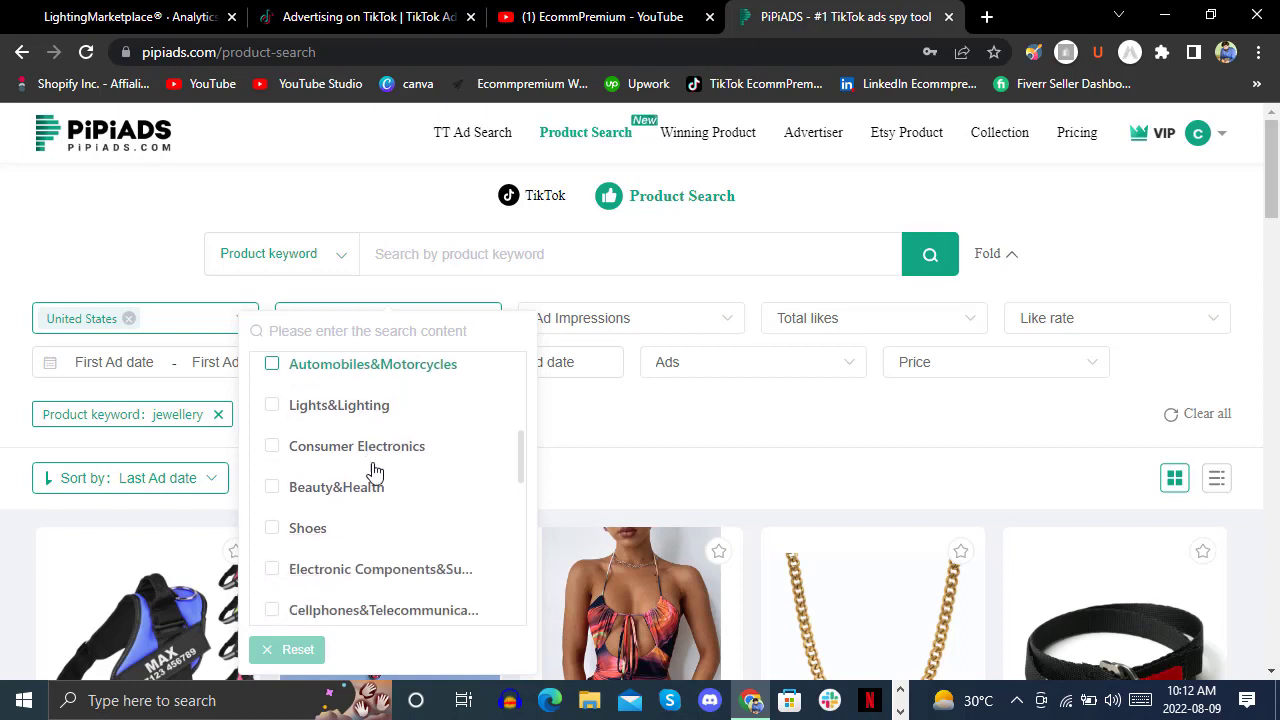
{"action": "scroll", "coordinate": [373, 470], "scroll_direction": "down", "scroll_amount": 4}
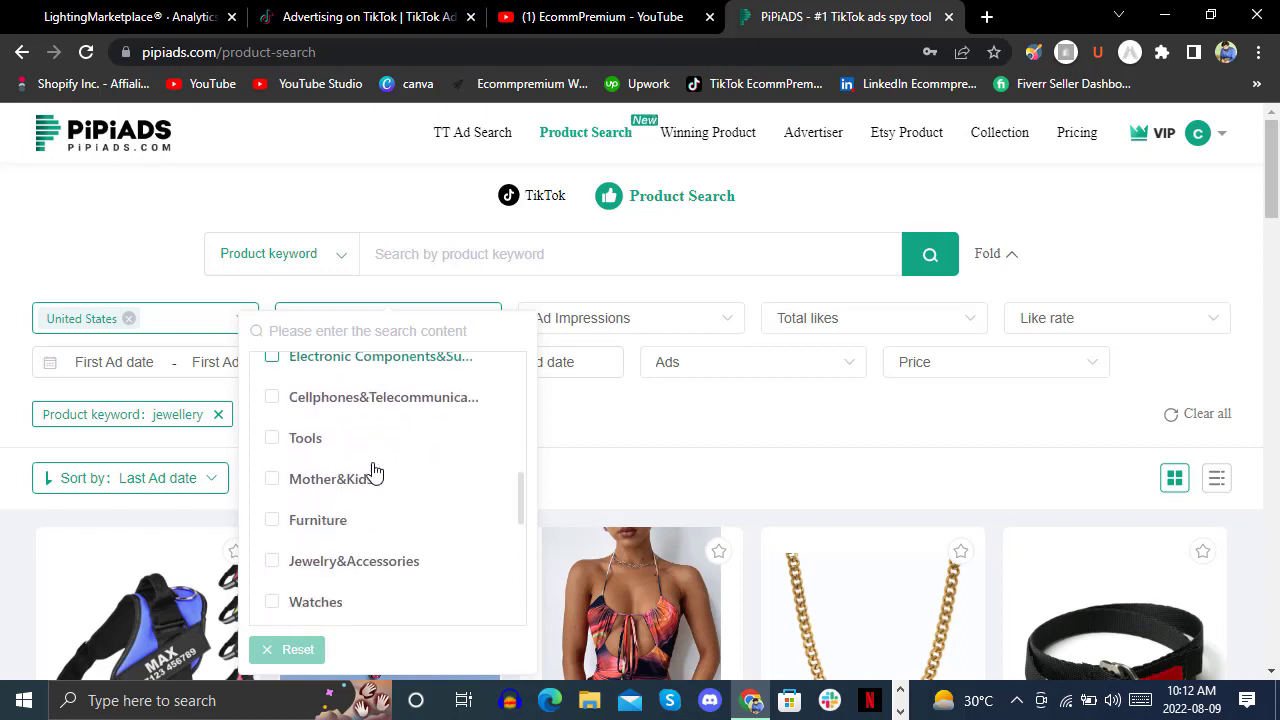
{"action": "left_click", "coordinate": [372, 464]}
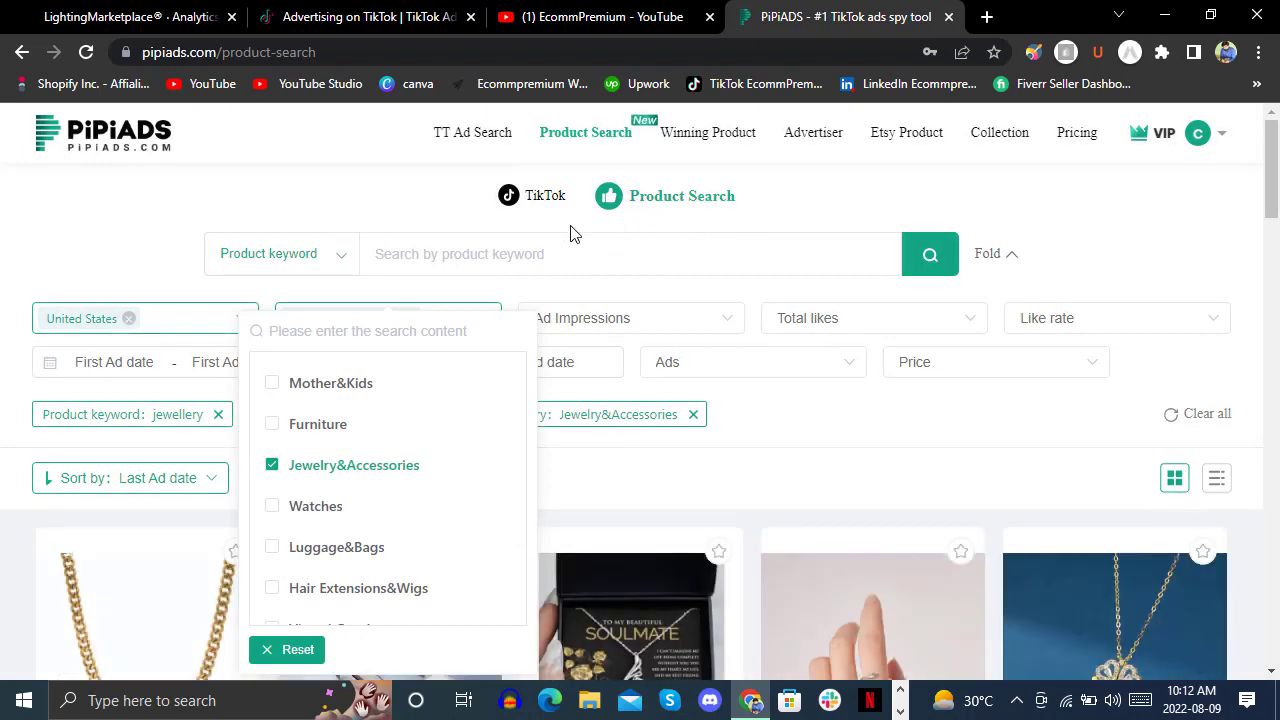
{"action": "left_click", "coordinate": [553, 295]}
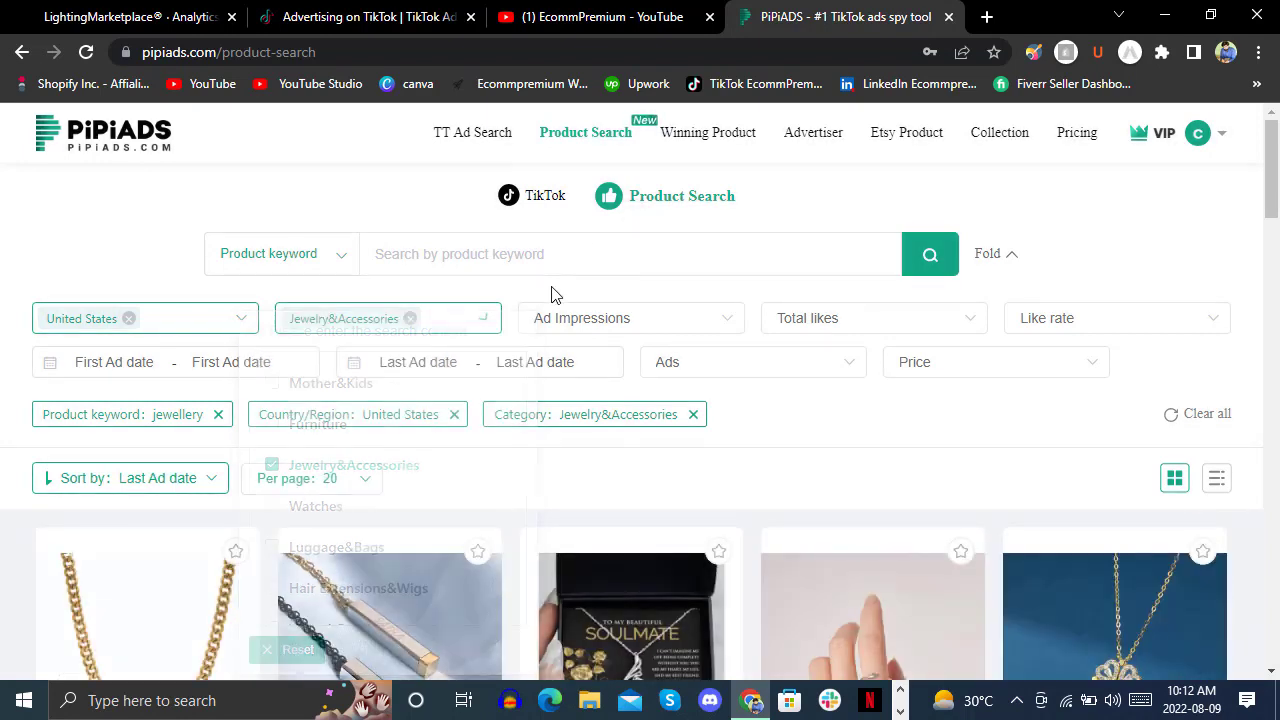
Limit the product results to those with more than 7000000 ad impressions.
{"action": "left_click", "coordinate": [604, 320]}
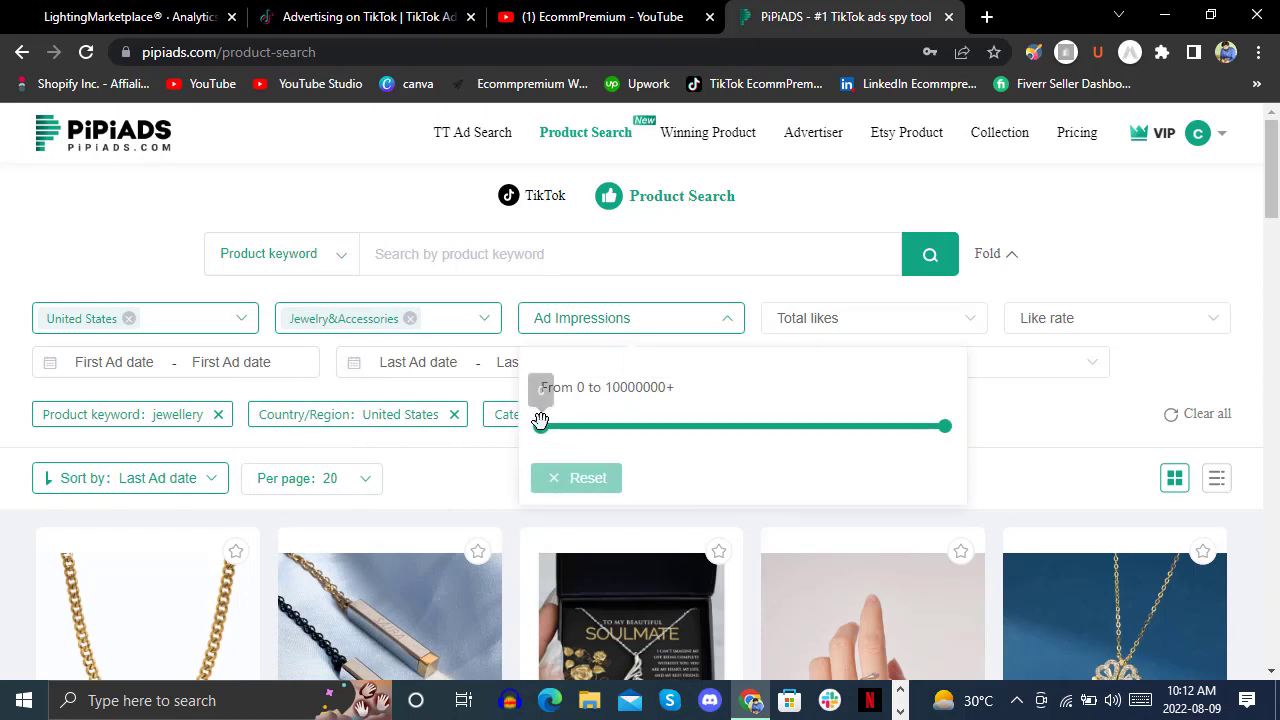
{"action": "left_click_drag", "start_coordinate": [541, 426], "coordinate": [910, 427]}
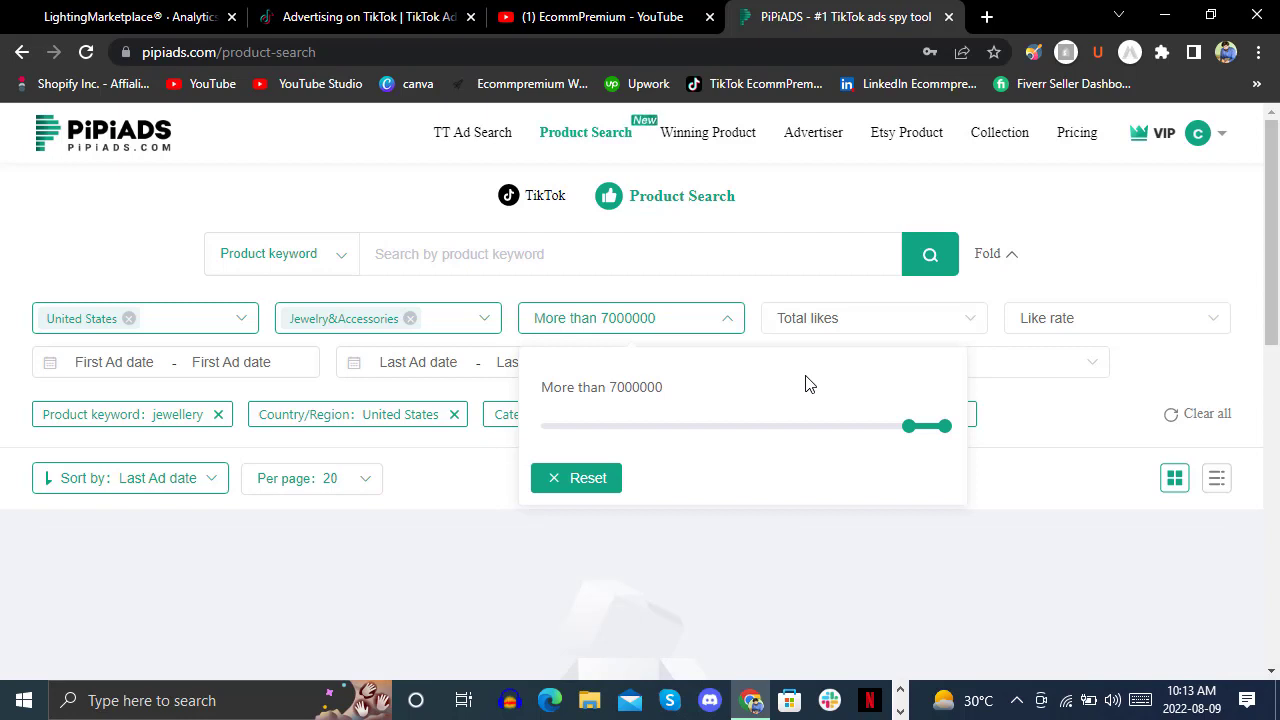
{"action": "left_click", "coordinate": [829, 289]}
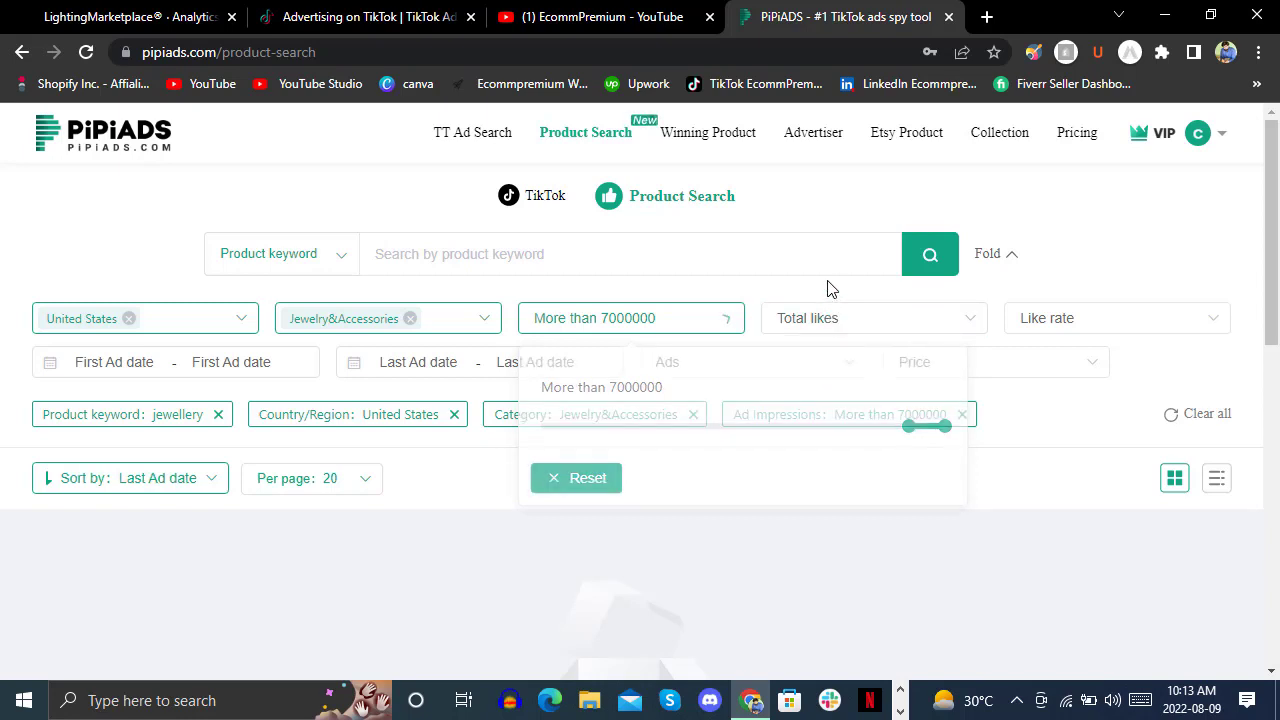
Filter the products to more than 50000 total likes and a like rate of more than 7.0%.
{"action": "left_click", "coordinate": [851, 317]}
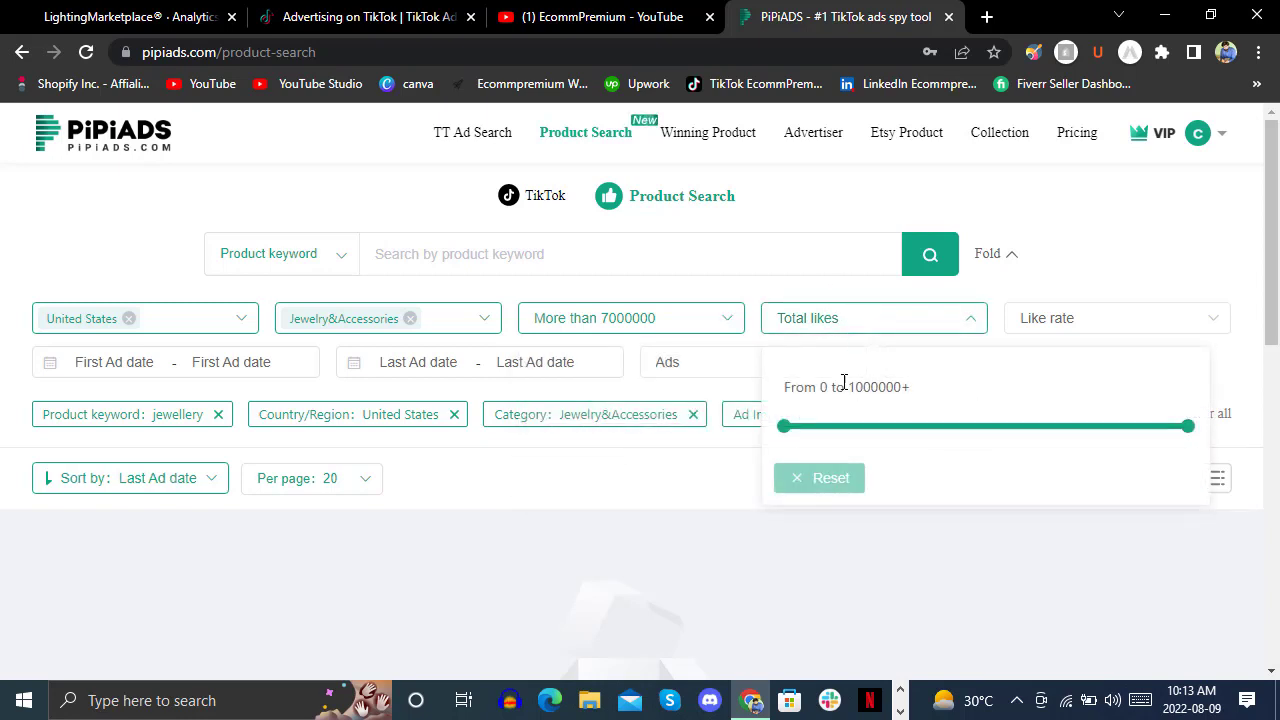
{"action": "left_click_drag", "start_coordinate": [792, 421], "coordinate": [1092, 427]}
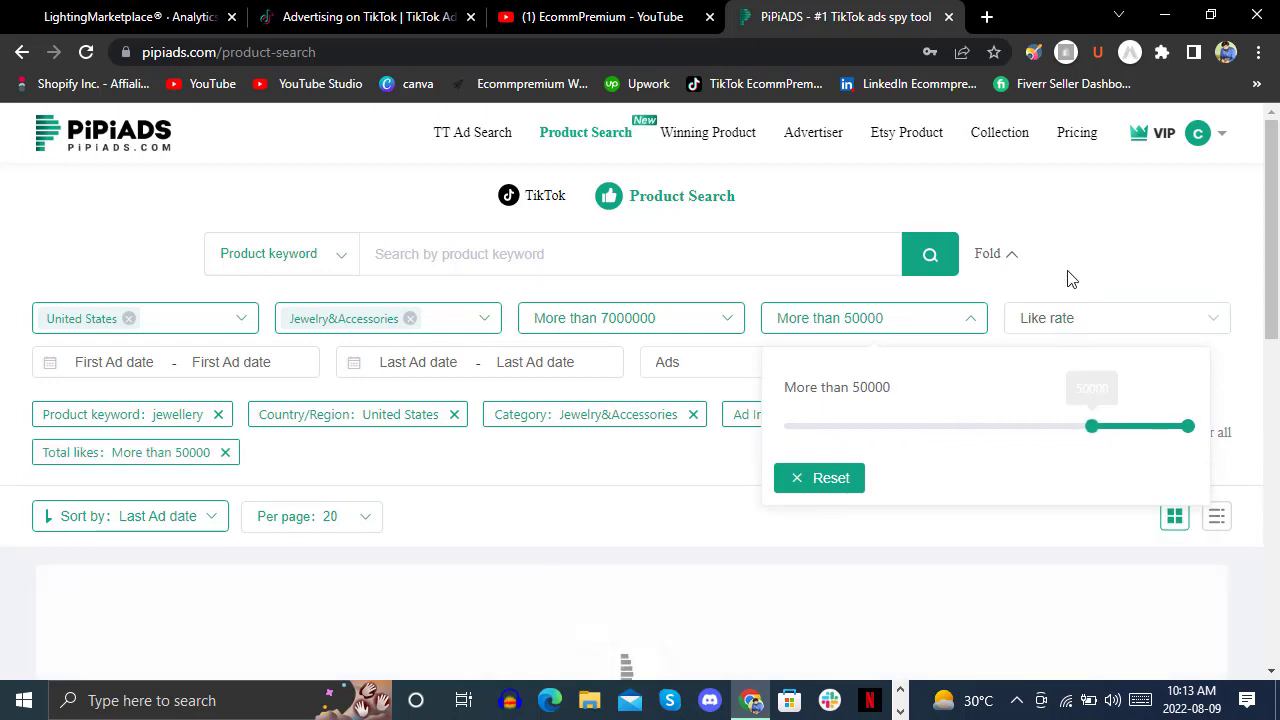
{"action": "left_click", "coordinate": [1068, 318]}
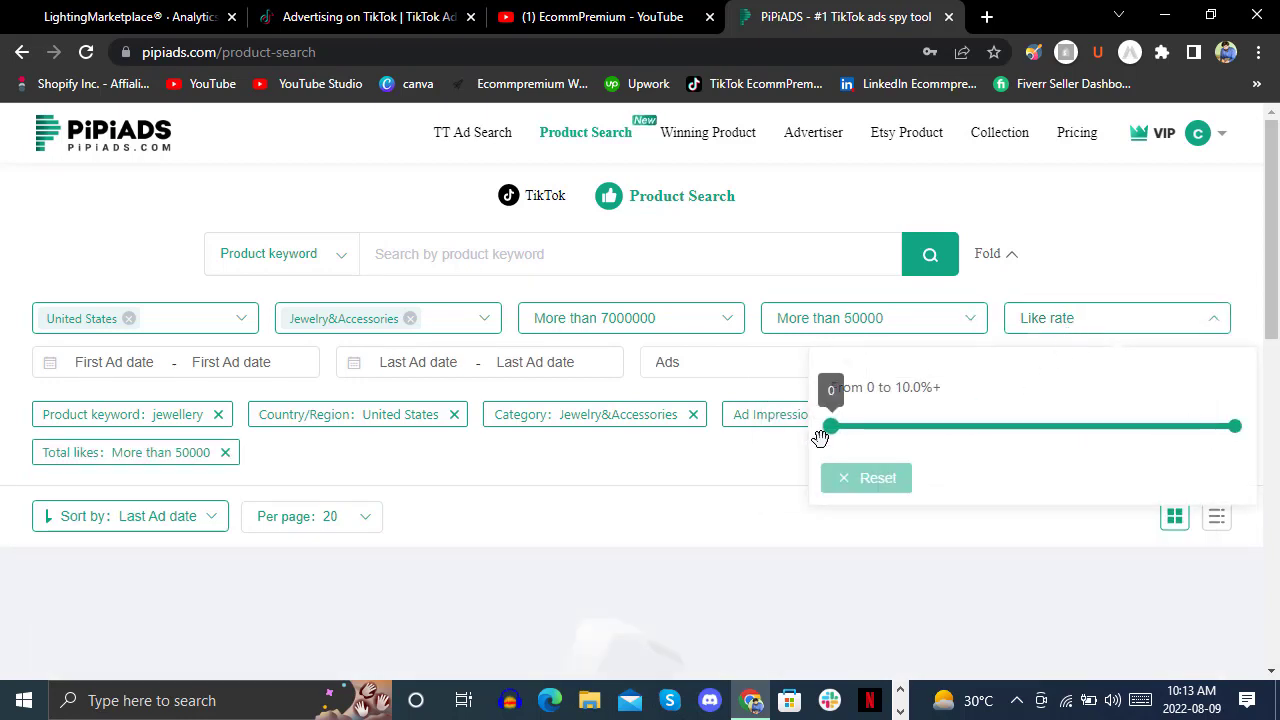
{"action": "left_click_drag", "start_coordinate": [820, 427], "coordinate": [1137, 426]}
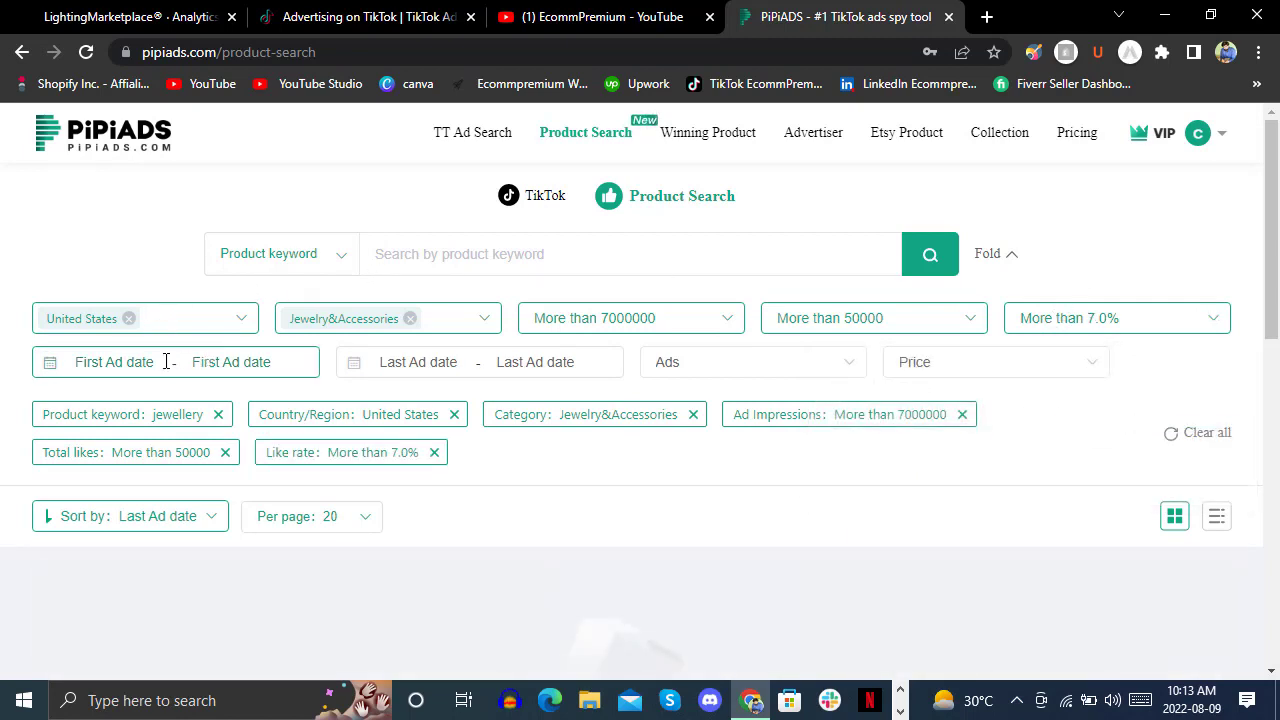
Set the first ad date filter to the range from 2022-08-01 to 2022-08-09.
{"action": "left_click", "coordinate": [220, 364]}
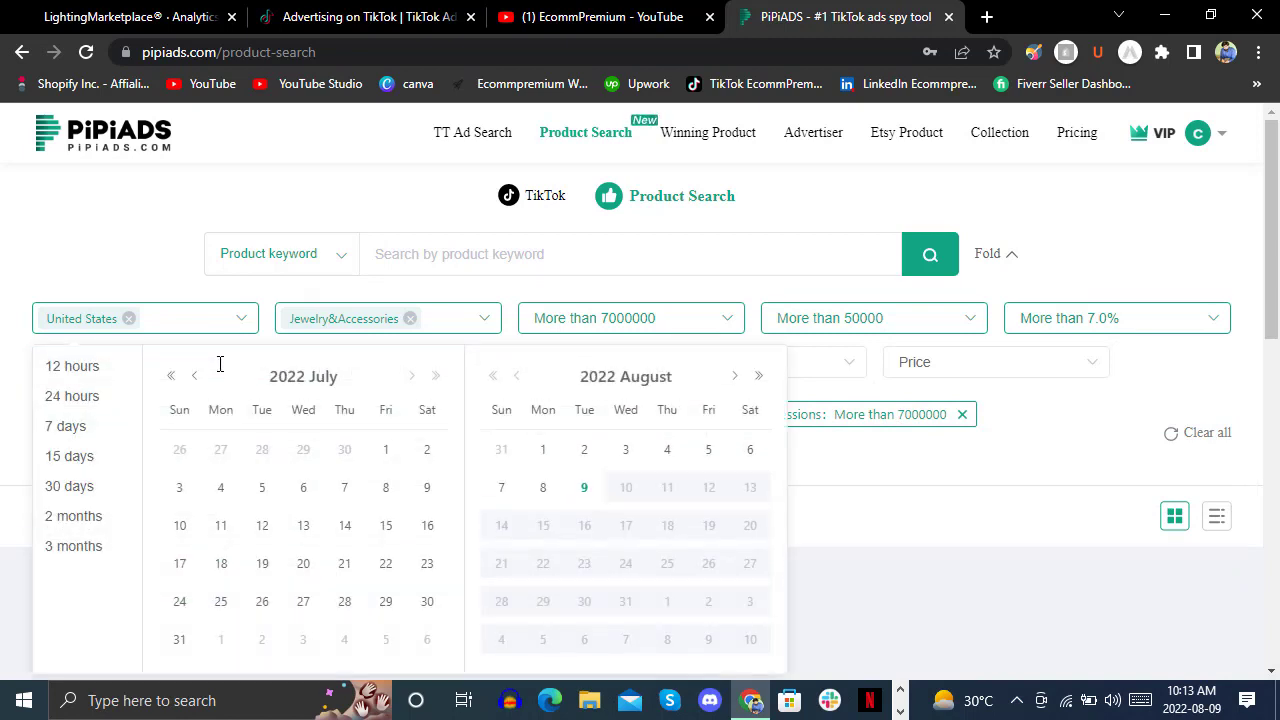
{"action": "left_click", "coordinate": [541, 450]}
{"action": "left_click", "coordinate": [543, 486]}
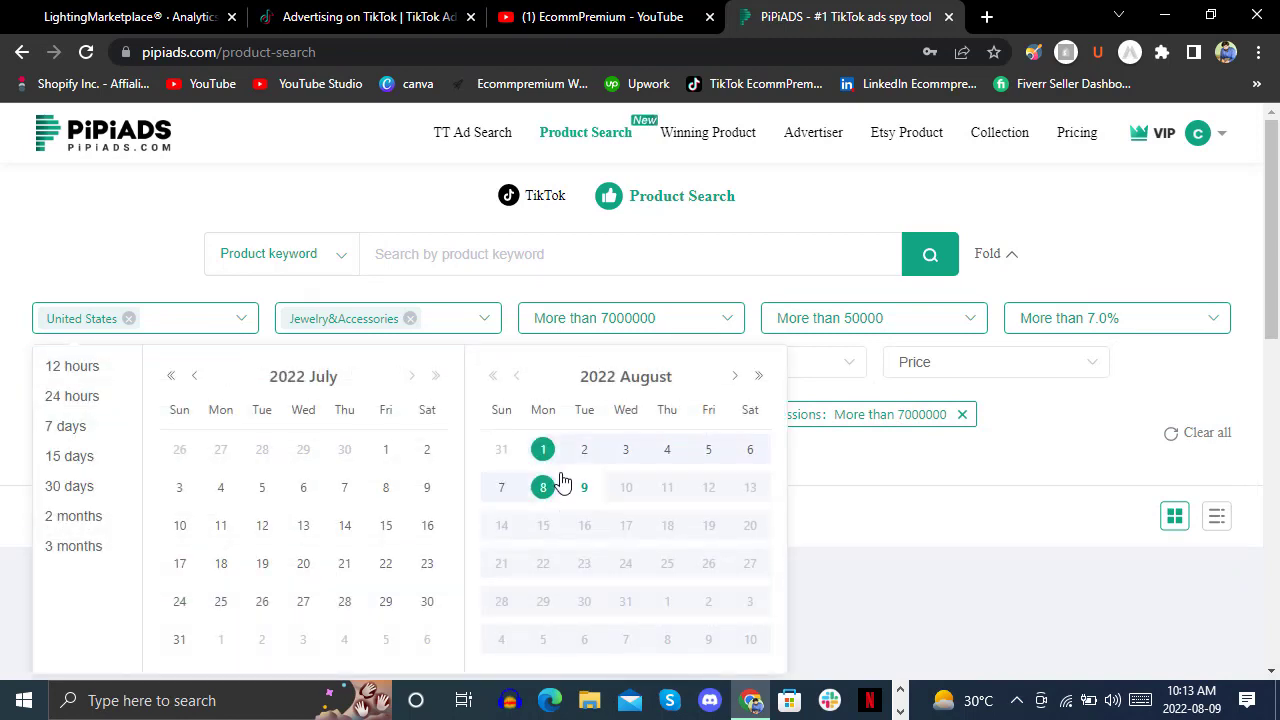
{"action": "left_click", "coordinate": [585, 488]}
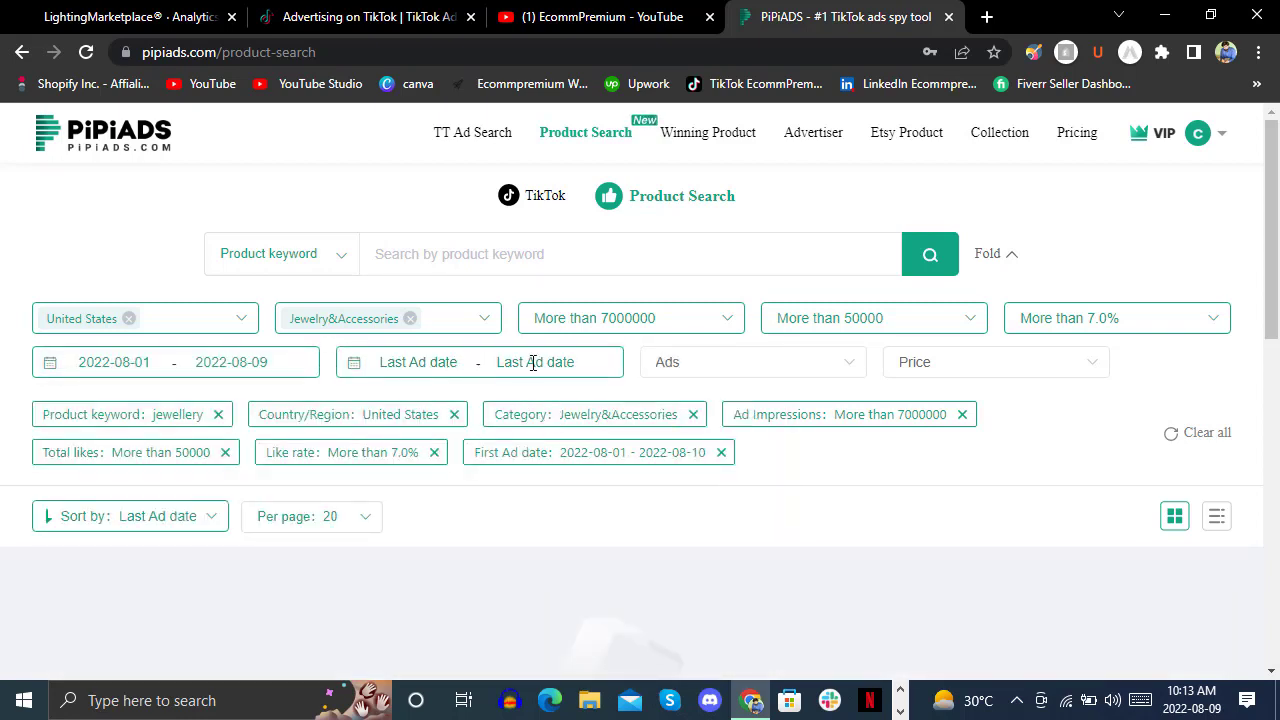
Filter the products to more than 1 ad and a price range from 50 to 200.
{"action": "left_click", "coordinate": [725, 370]}
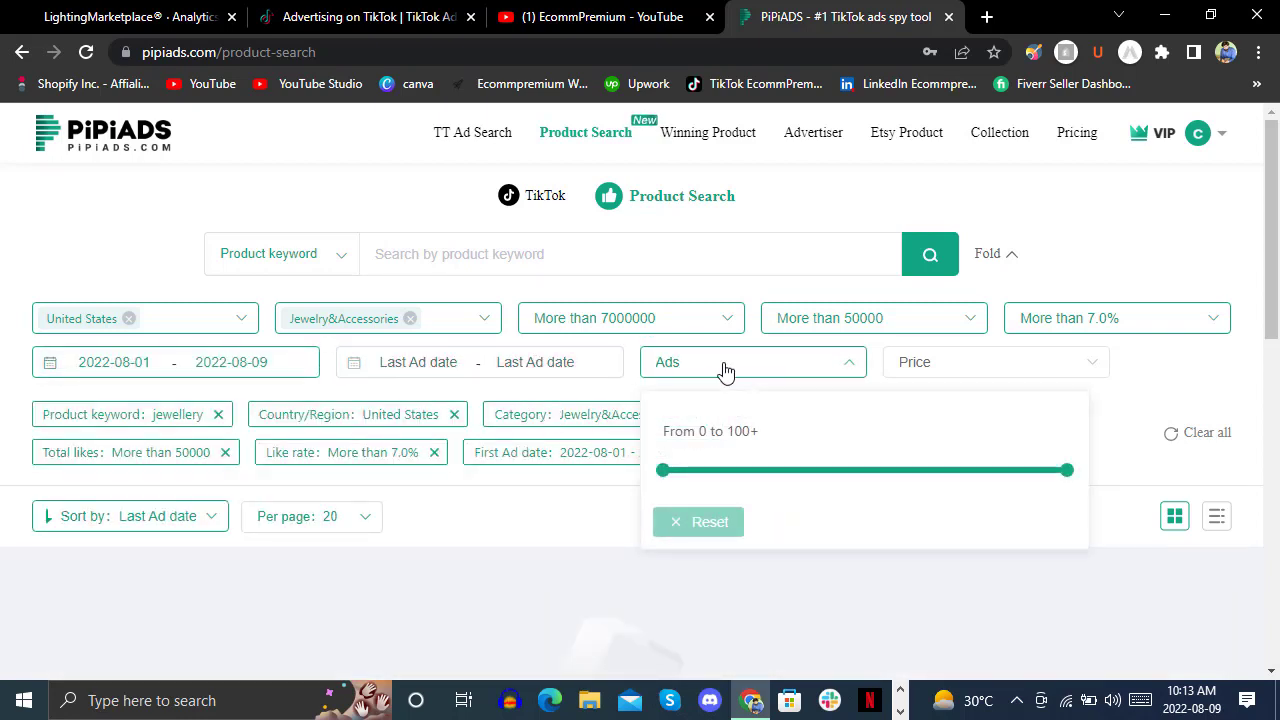
{"action": "left_click_drag", "start_coordinate": [665, 470], "coordinate": [697, 470]}
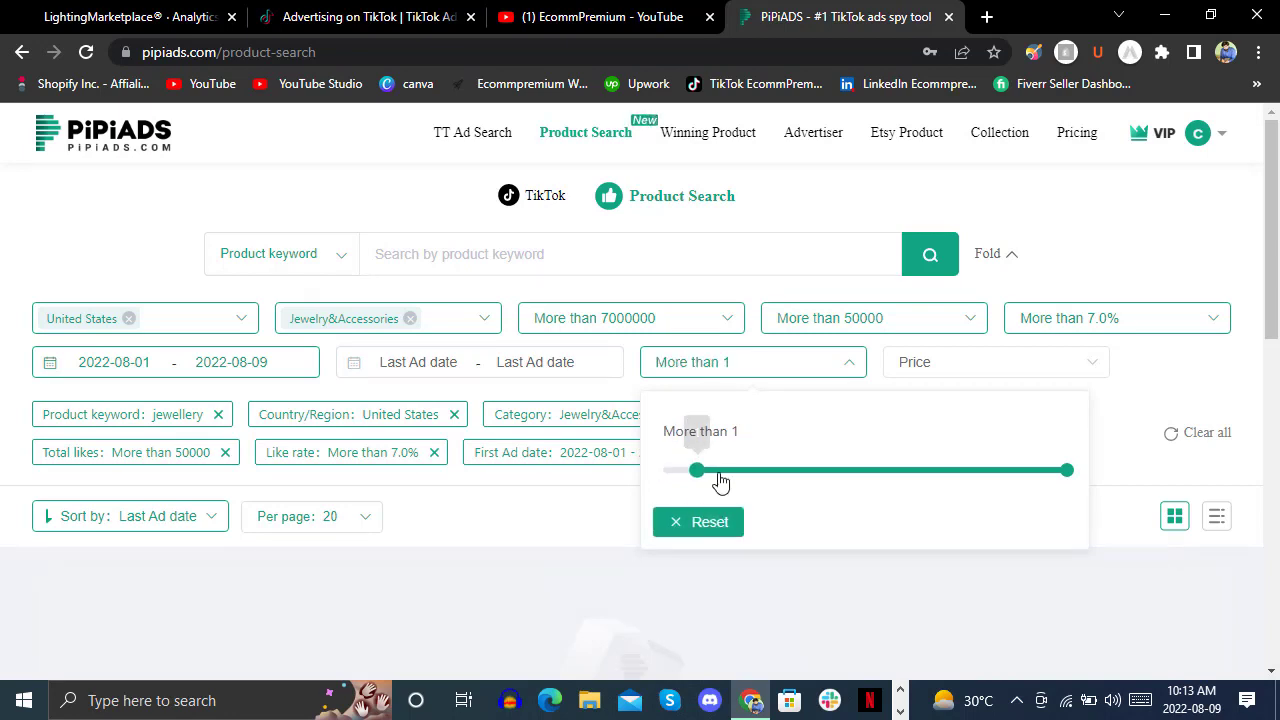
{"action": "left_click", "coordinate": [975, 366]}
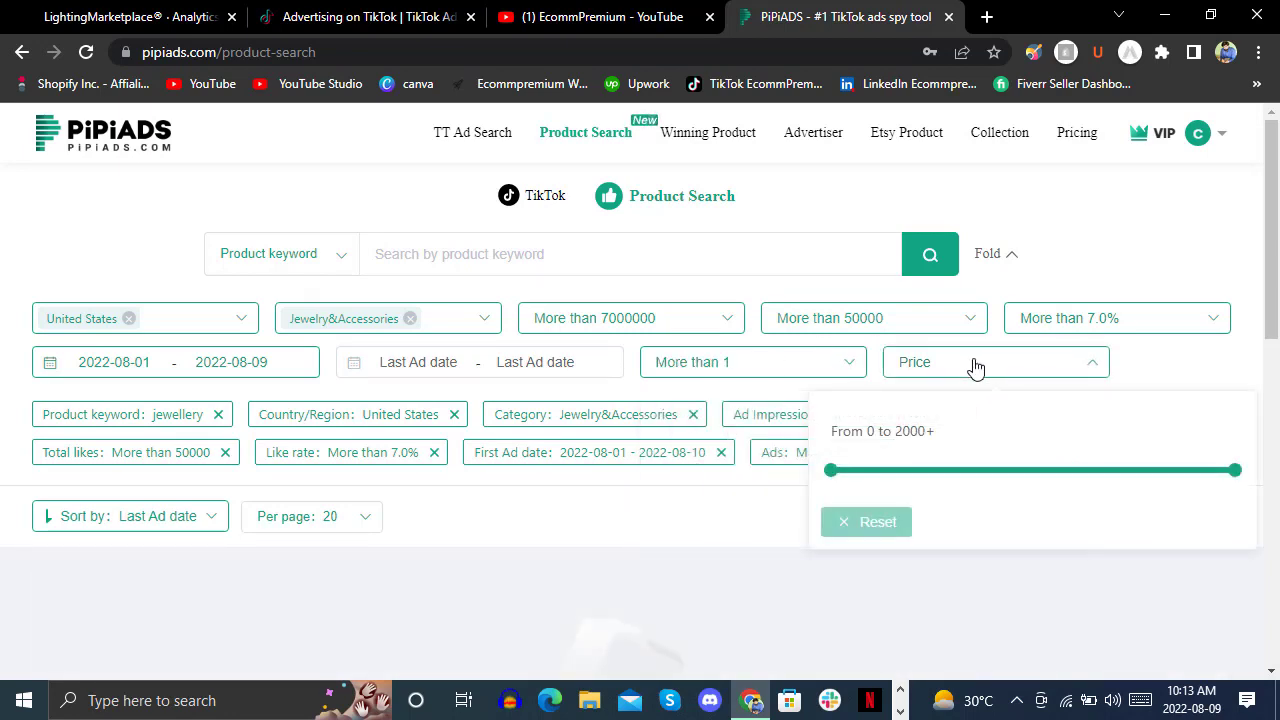
{"action": "left_click_drag", "start_coordinate": [830, 470], "coordinate": [1006, 473]}
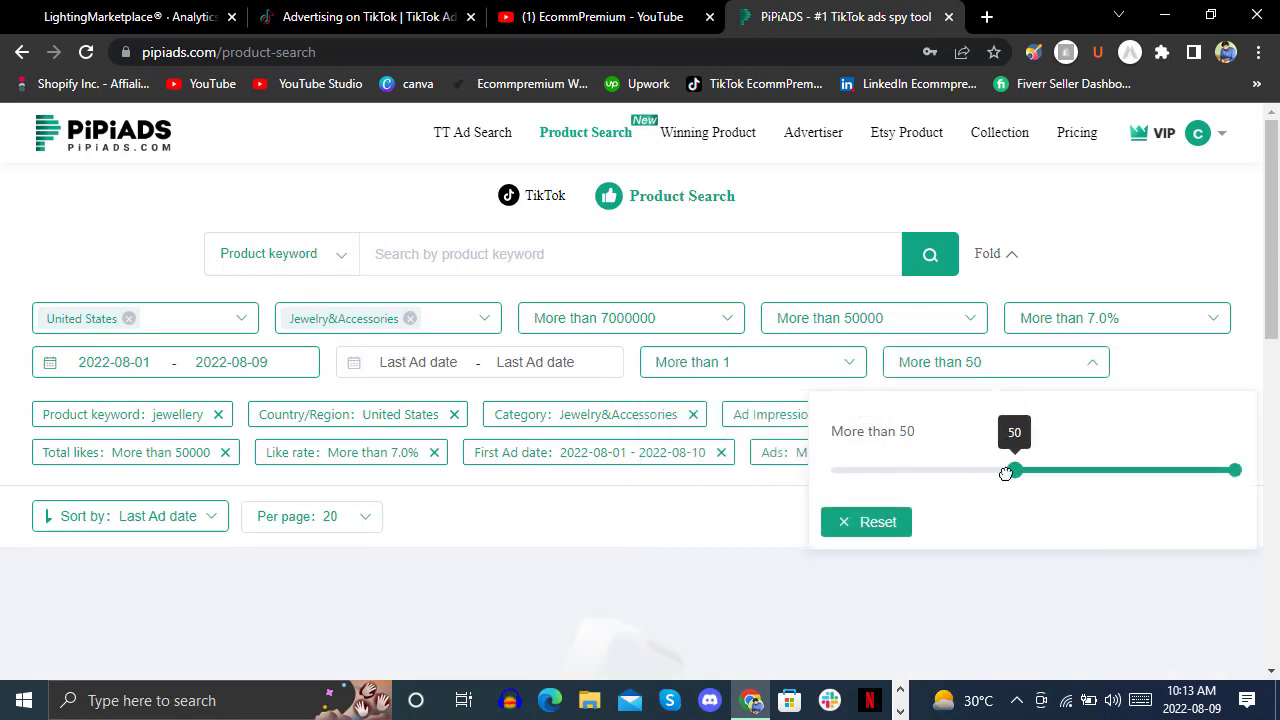
{"action": "left_click_drag", "start_coordinate": [1235, 470], "coordinate": [1088, 470]}
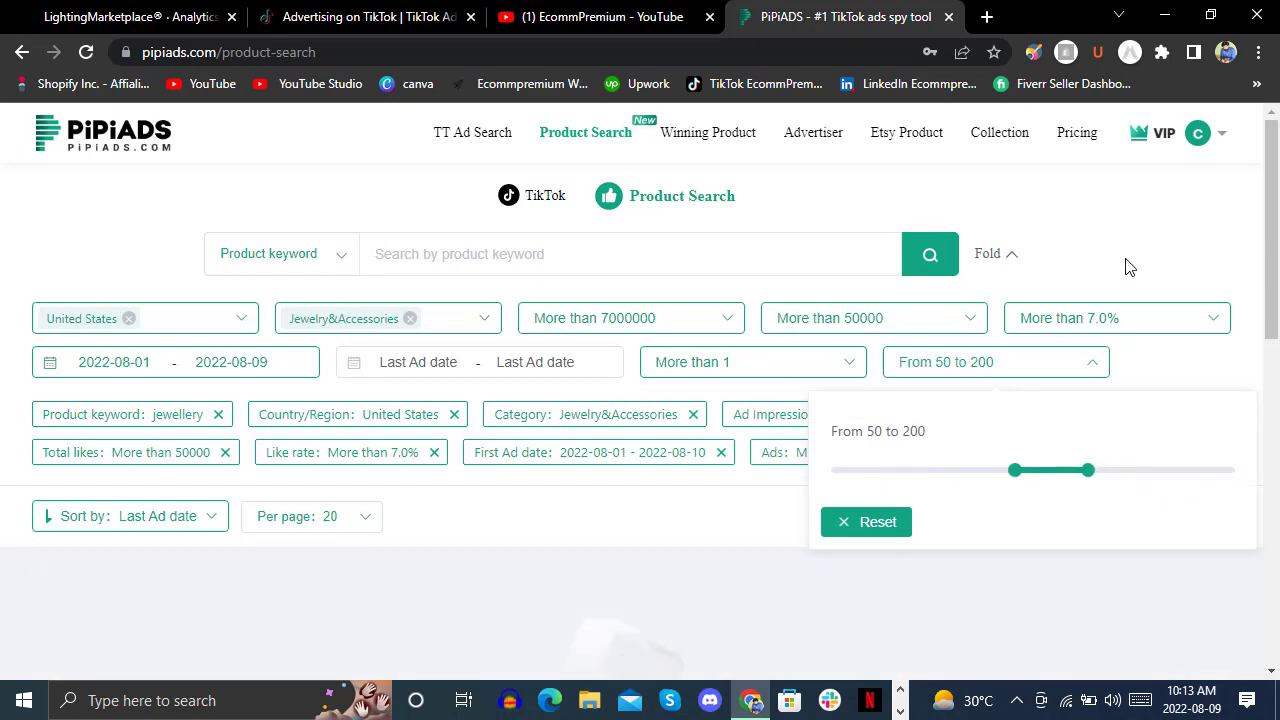
{"action": "left_click", "coordinate": [1125, 267]}
Search the filtered products by the keyword rings and check the results.
{"action": "scroll", "coordinate": [703, 306], "scroll_direction": "down", "scroll_amount": 3}
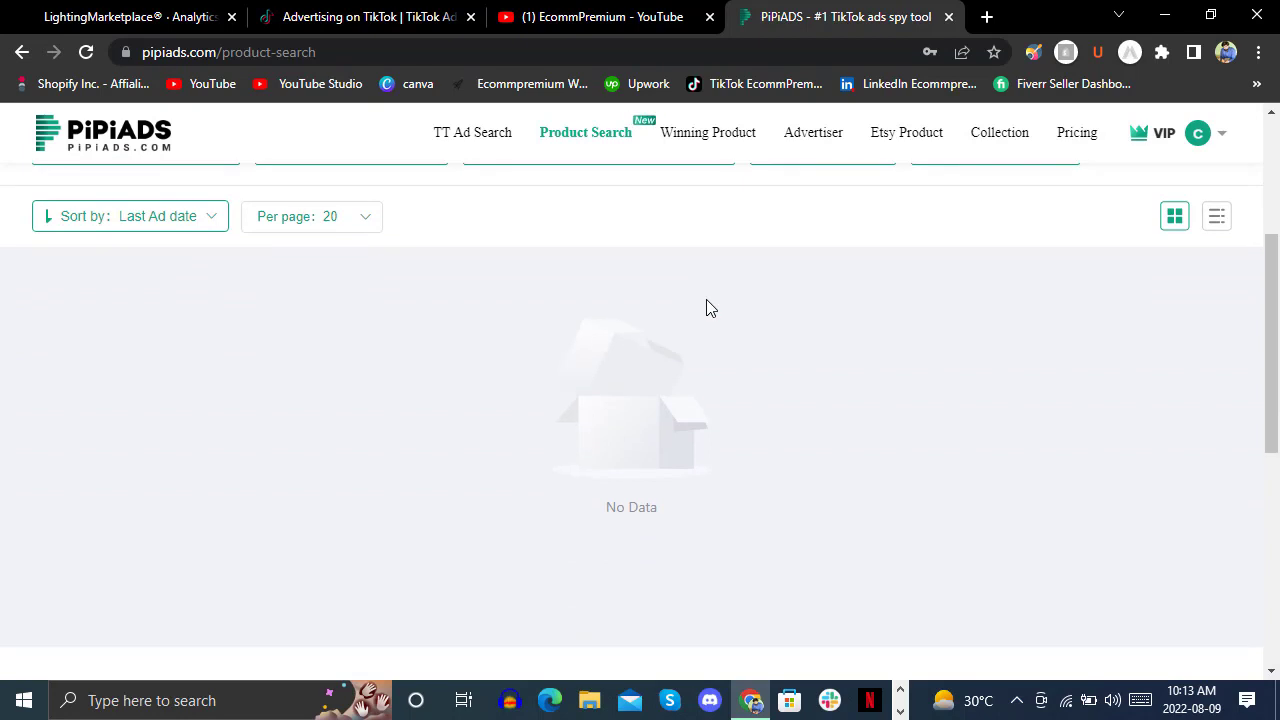
{"action": "scroll", "coordinate": [711, 311], "scroll_direction": "up", "scroll_amount": 2}
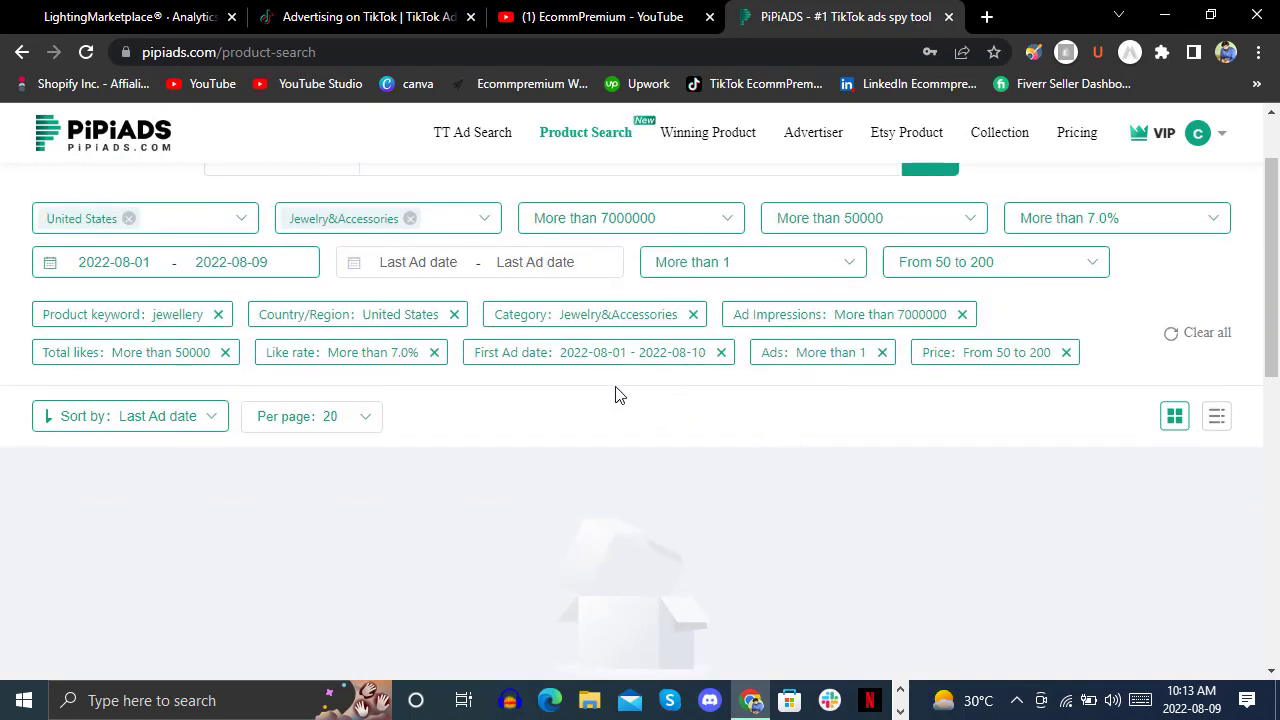
{"action": "scroll", "coordinate": [560, 291], "scroll_direction": "up", "scroll_amount": 1}
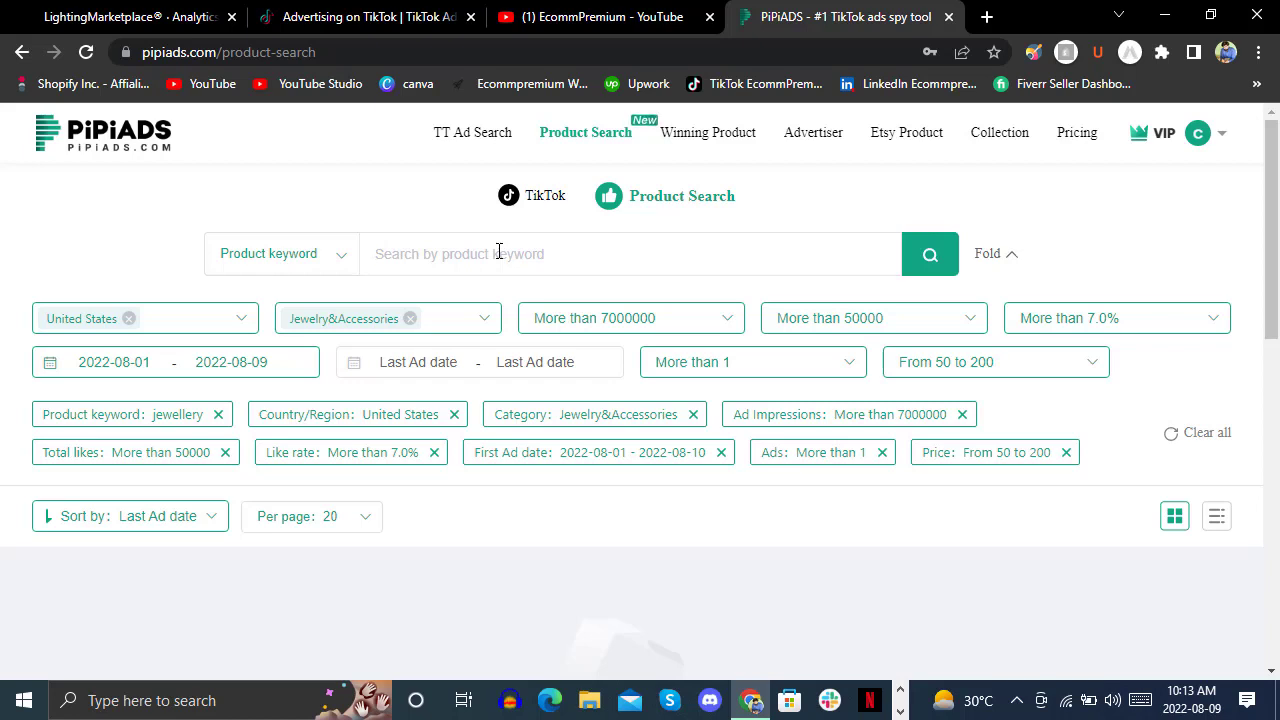
{"action": "type", "text": "rings"}
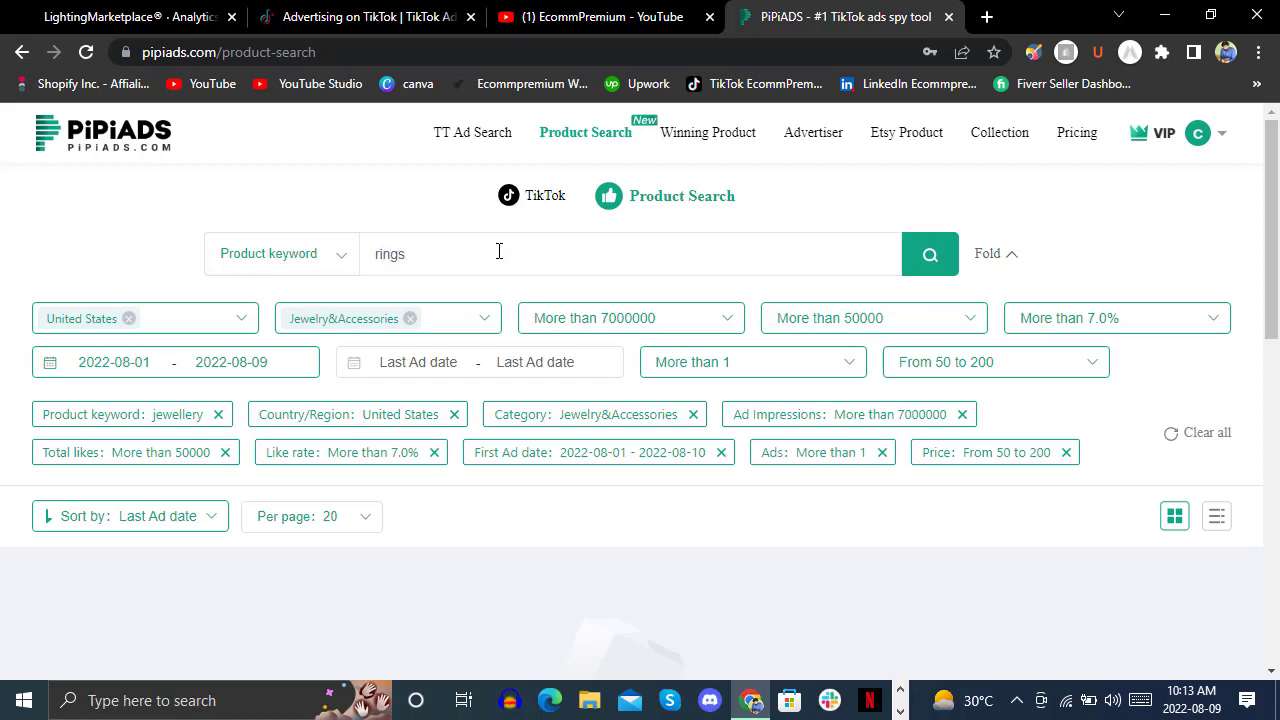
{"action": "key", "text": "Return"}
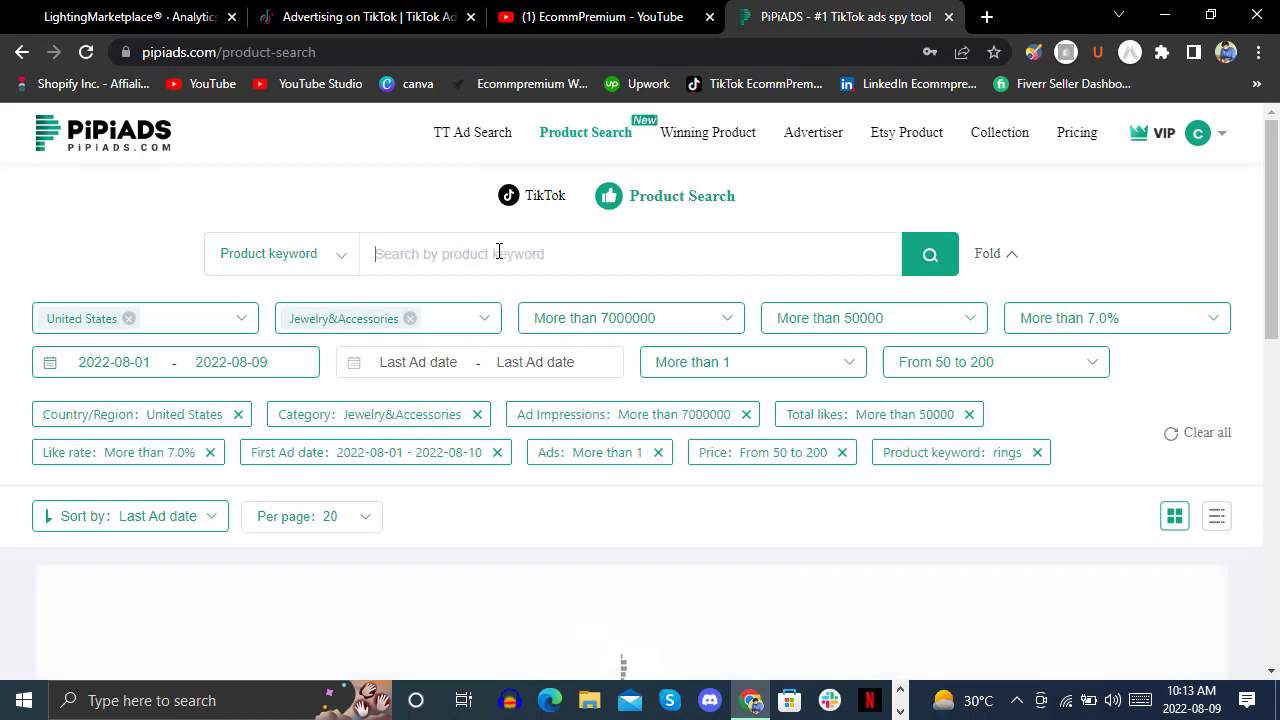
{"action": "scroll", "coordinate": [470, 290], "scroll_direction": "down", "scroll_amount": 3}
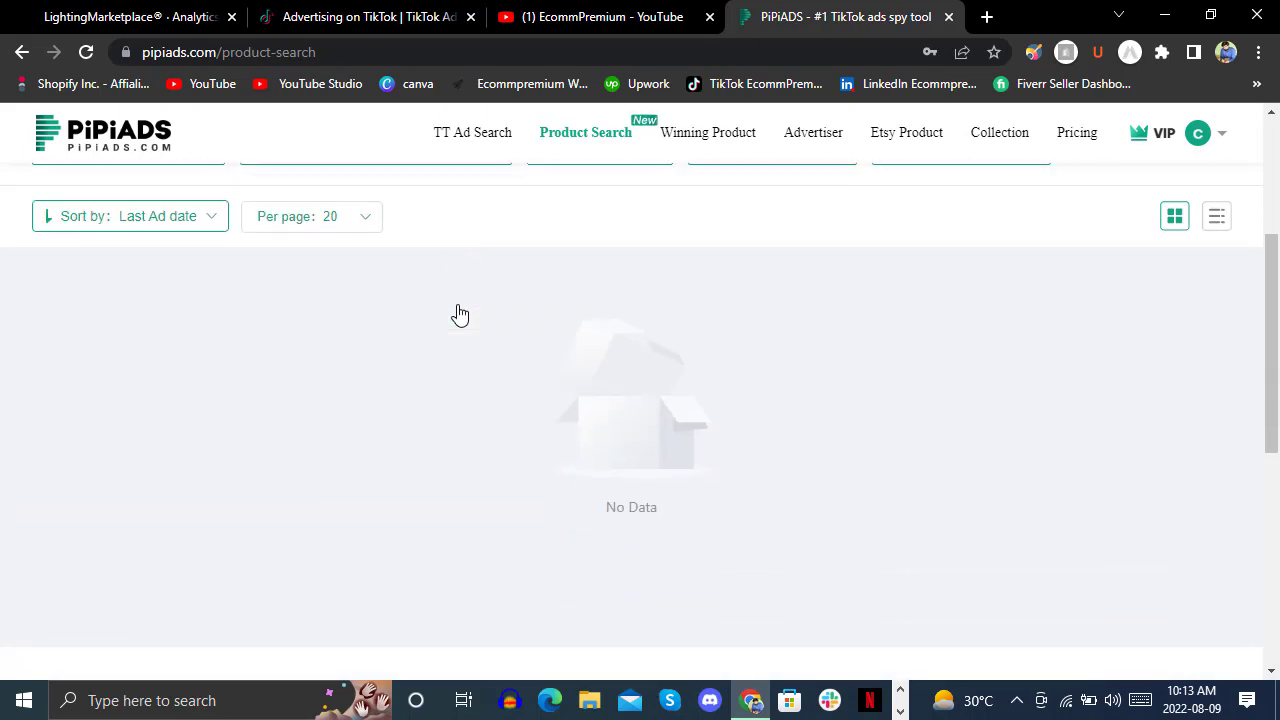
{"action": "scroll", "coordinate": [457, 310], "scroll_direction": "up", "scroll_amount": 3}
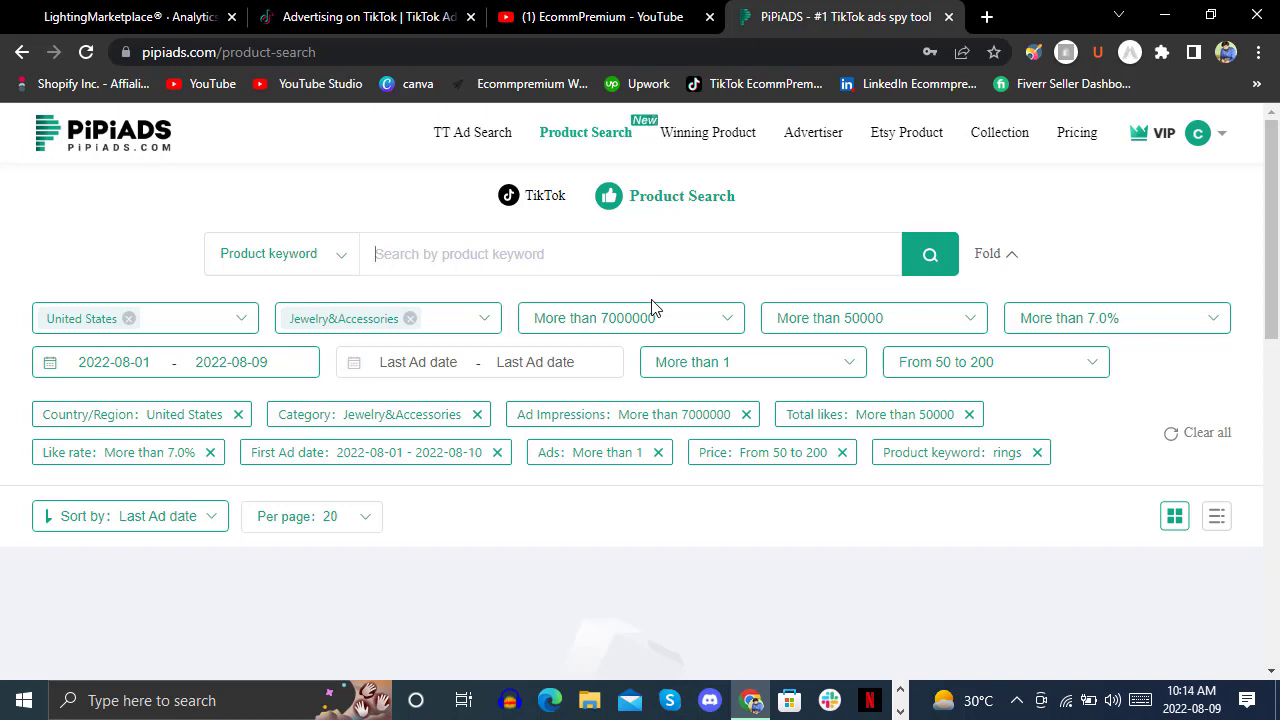
Reset the ad impressions, total likes and like rate filters of the product search.
{"action": "left_click", "coordinate": [700, 320]}
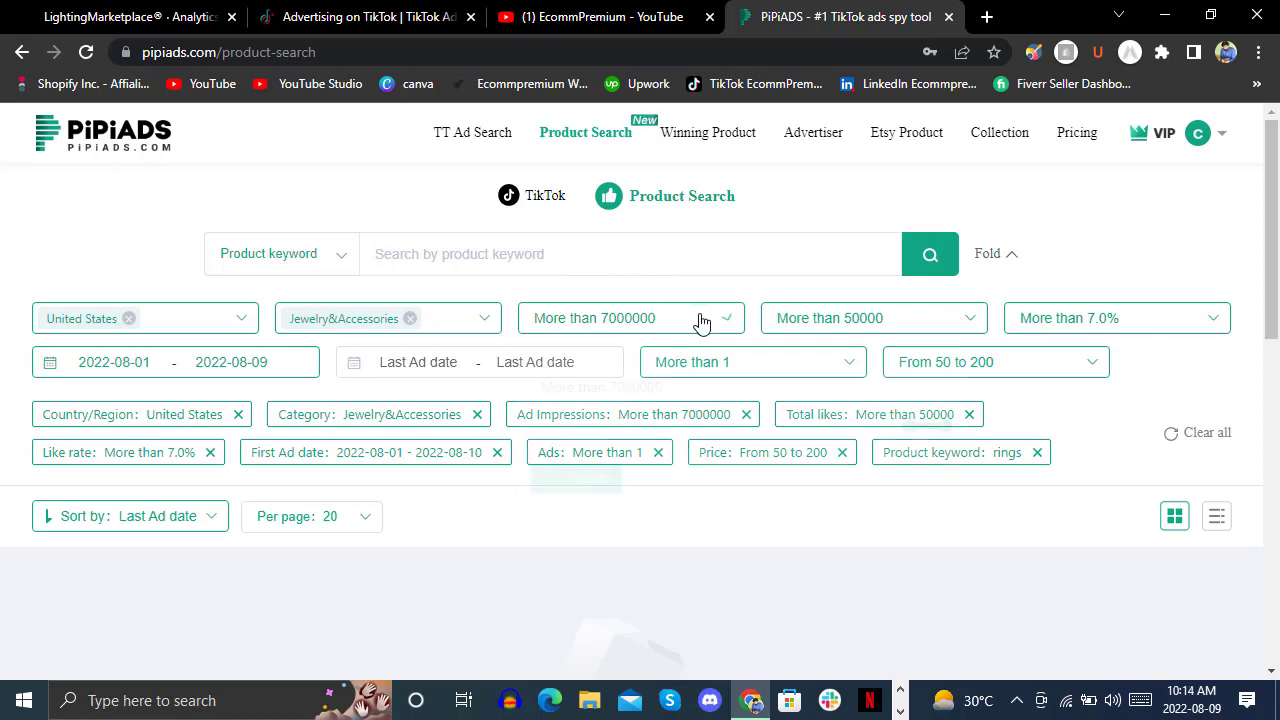
{"action": "left_click", "coordinate": [600, 478]}
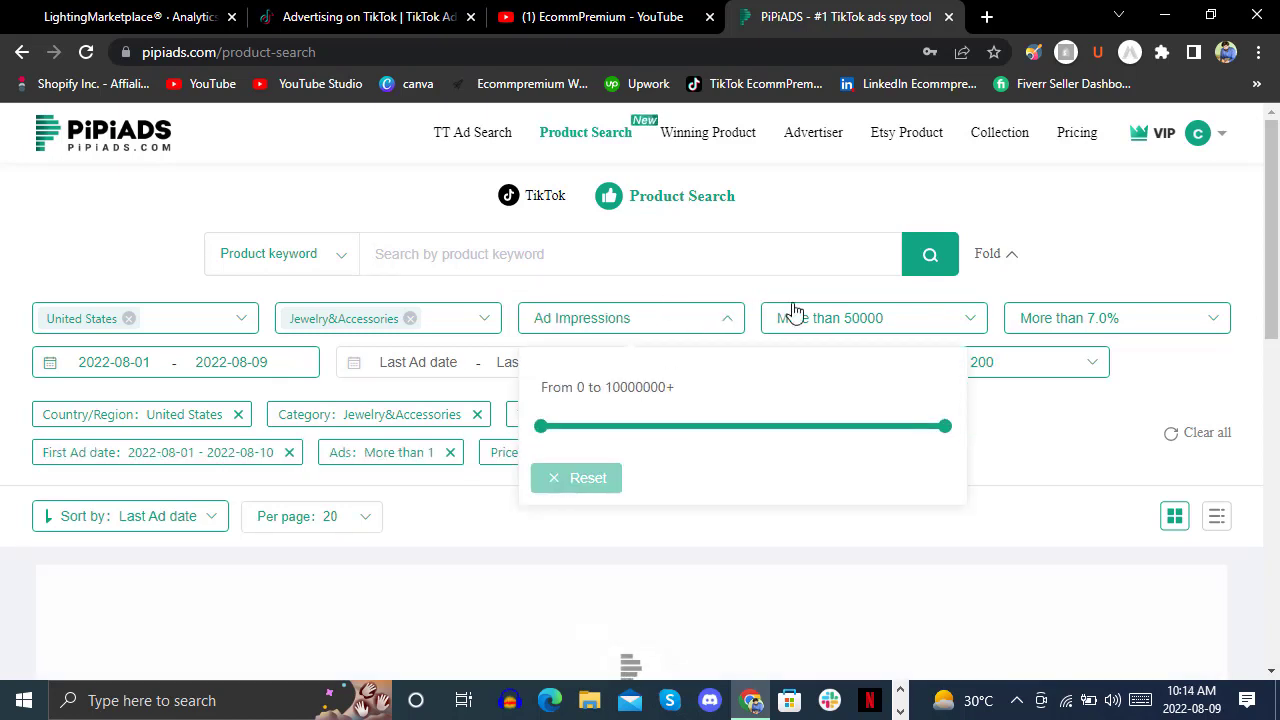
{"action": "left_click", "coordinate": [795, 318]}
{"action": "left_click", "coordinate": [800, 478]}
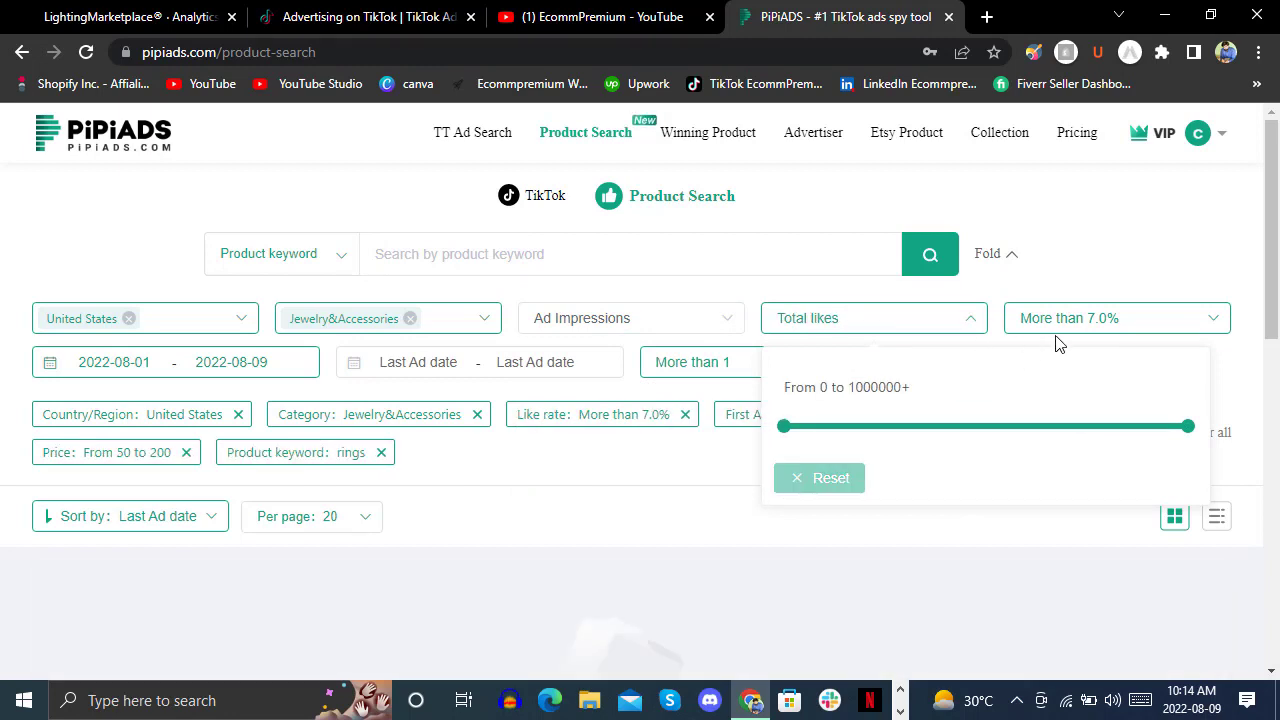
{"action": "left_click", "coordinate": [1048, 325]}
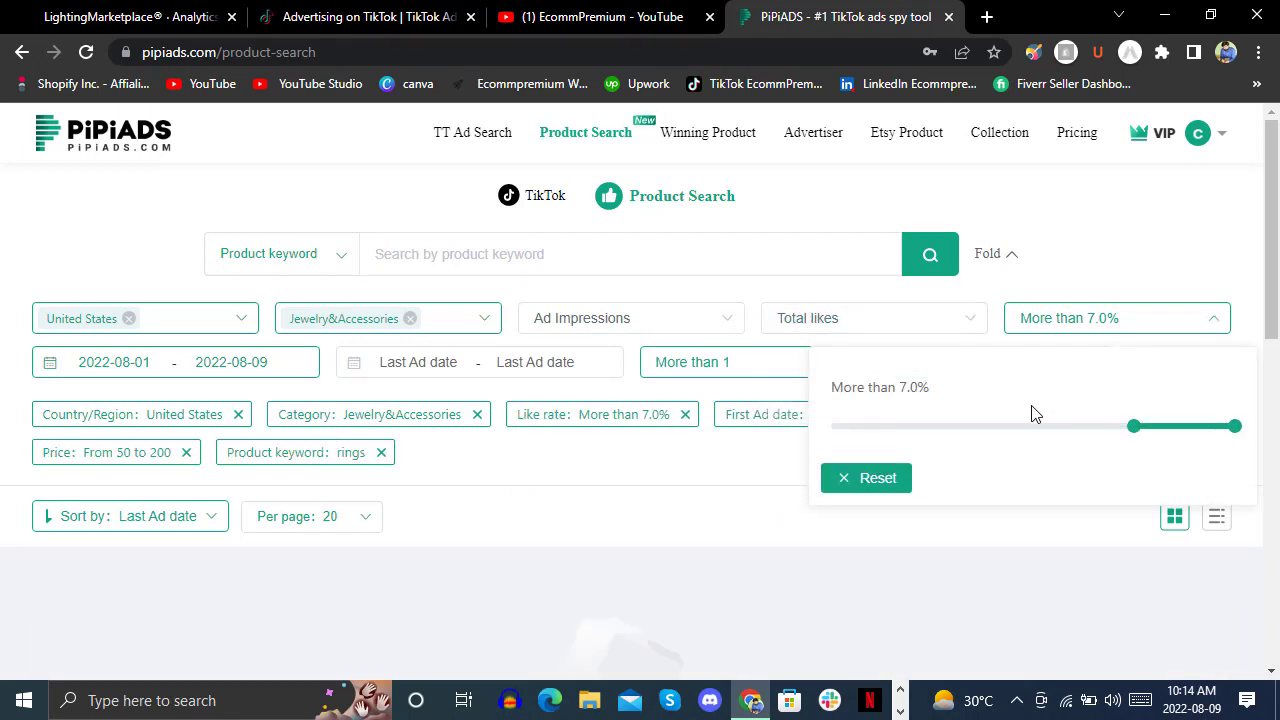
{"action": "left_click", "coordinate": [868, 479]}
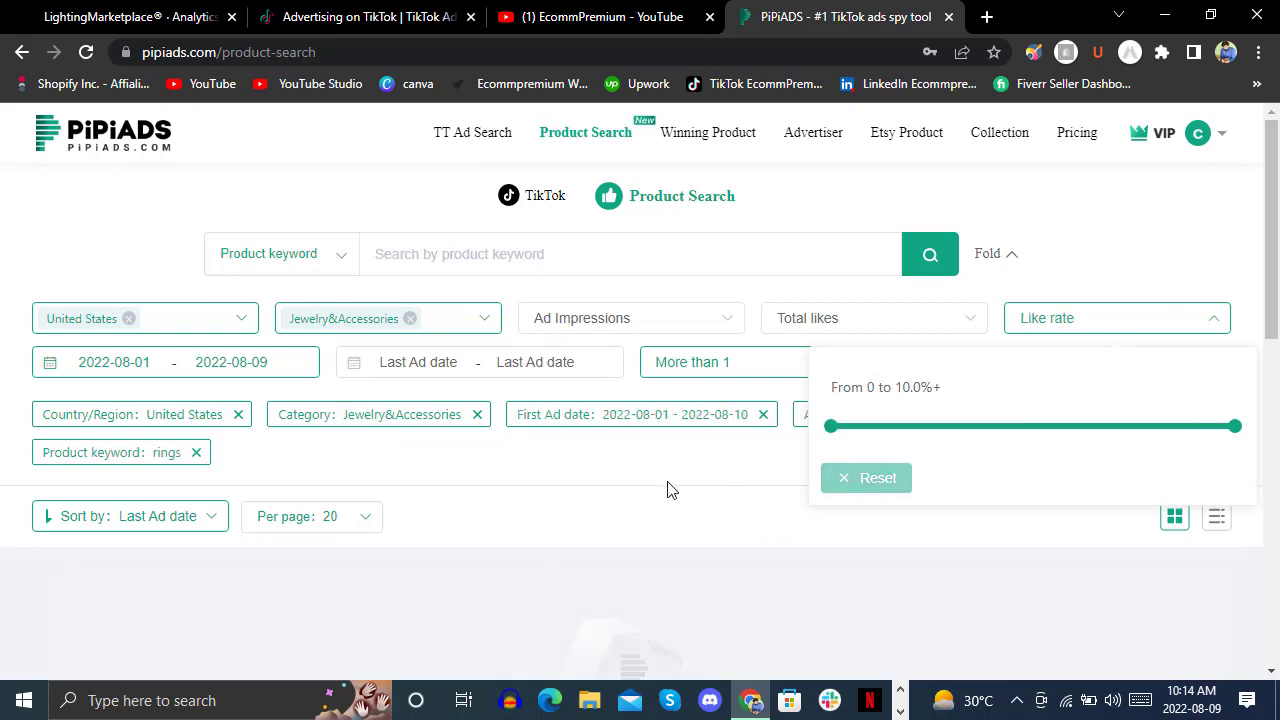
{"action": "left_click", "coordinate": [555, 470]}
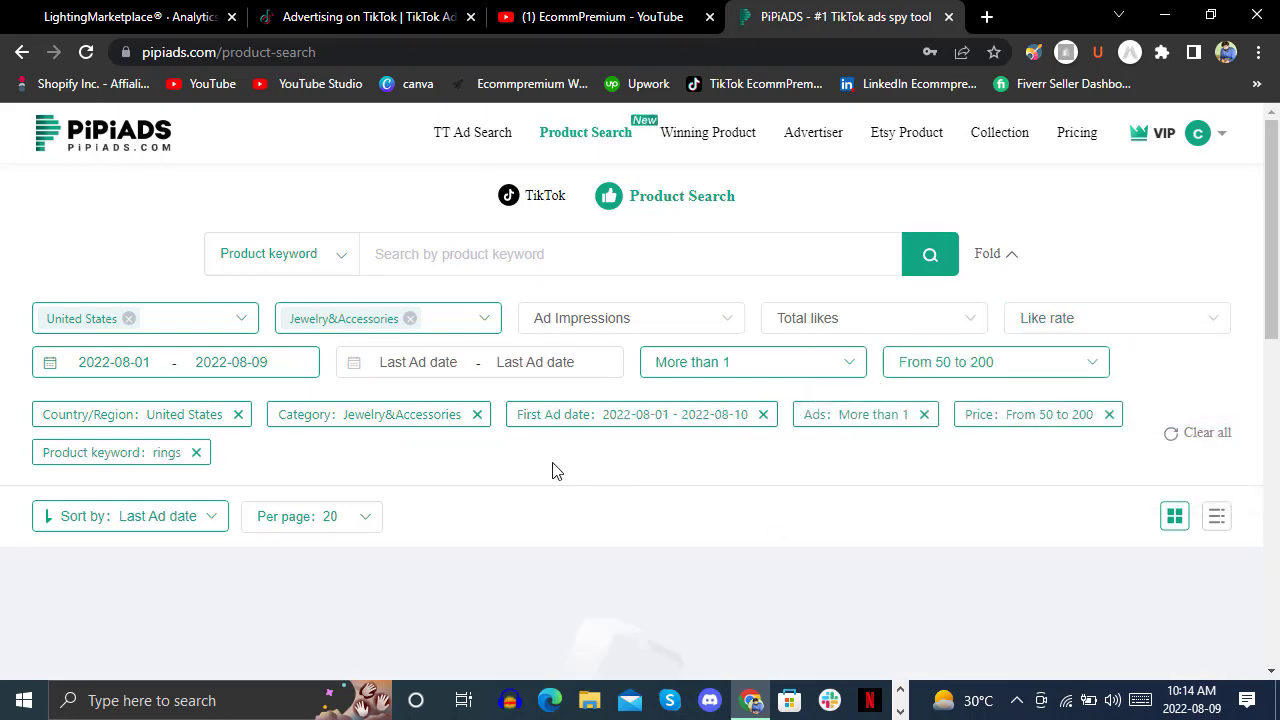
{"action": "scroll", "coordinate": [555, 470], "scroll_direction": "down", "scroll_amount": 3}
{"action": "scroll", "coordinate": [552, 471], "scroll_direction": "up", "scroll_amount": 3}
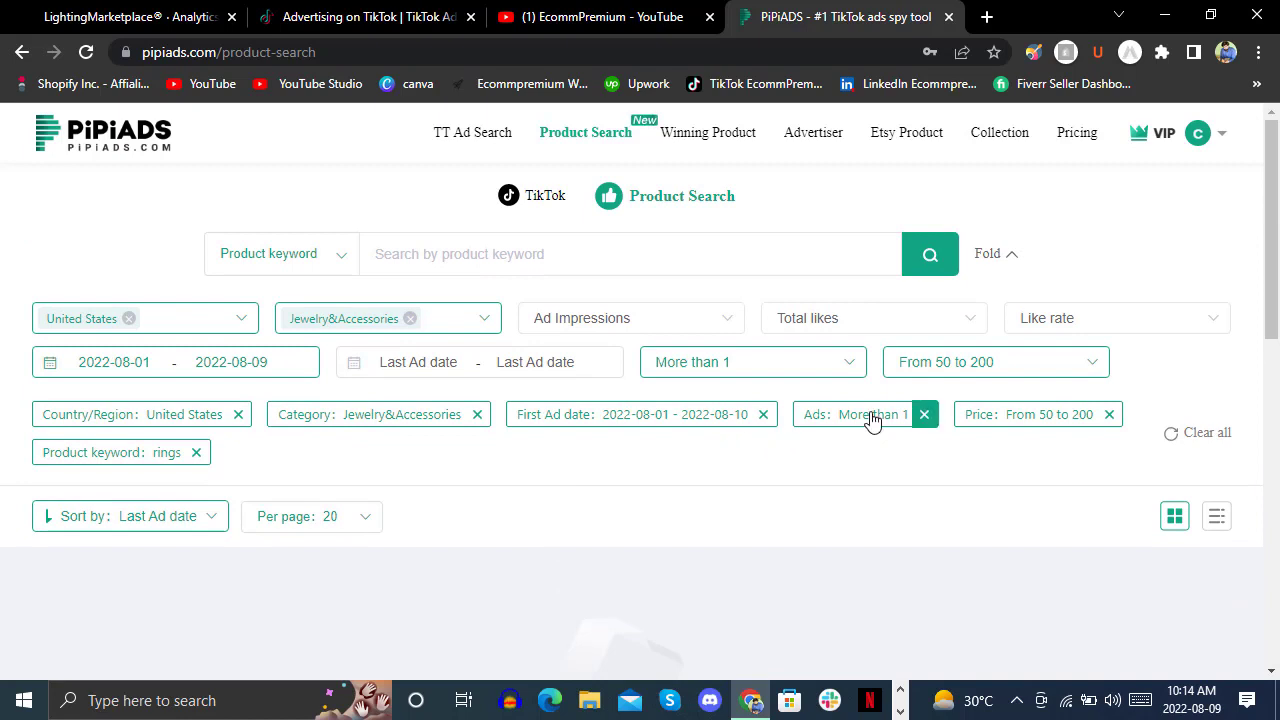
Remove the first ad date filter, then clear and reapply the Jewelry&Accessories category filter.
{"action": "left_click", "coordinate": [763, 414]}
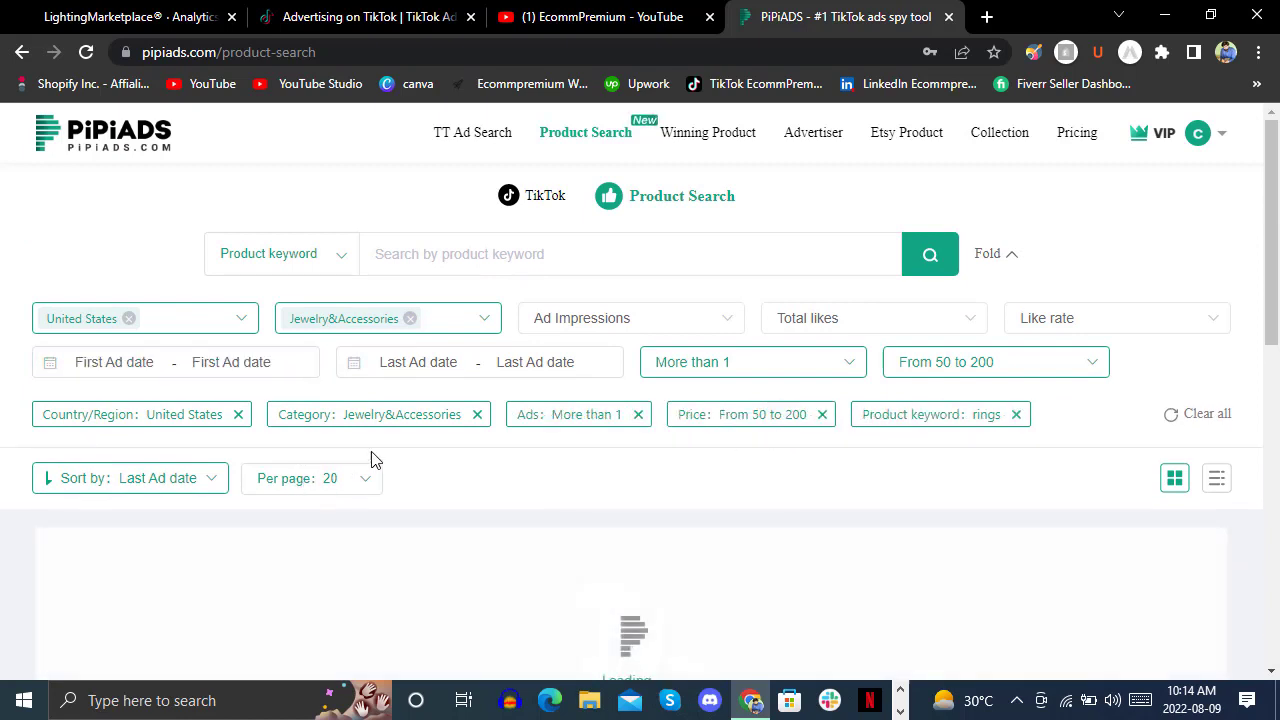
{"action": "left_click", "coordinate": [477, 414]}
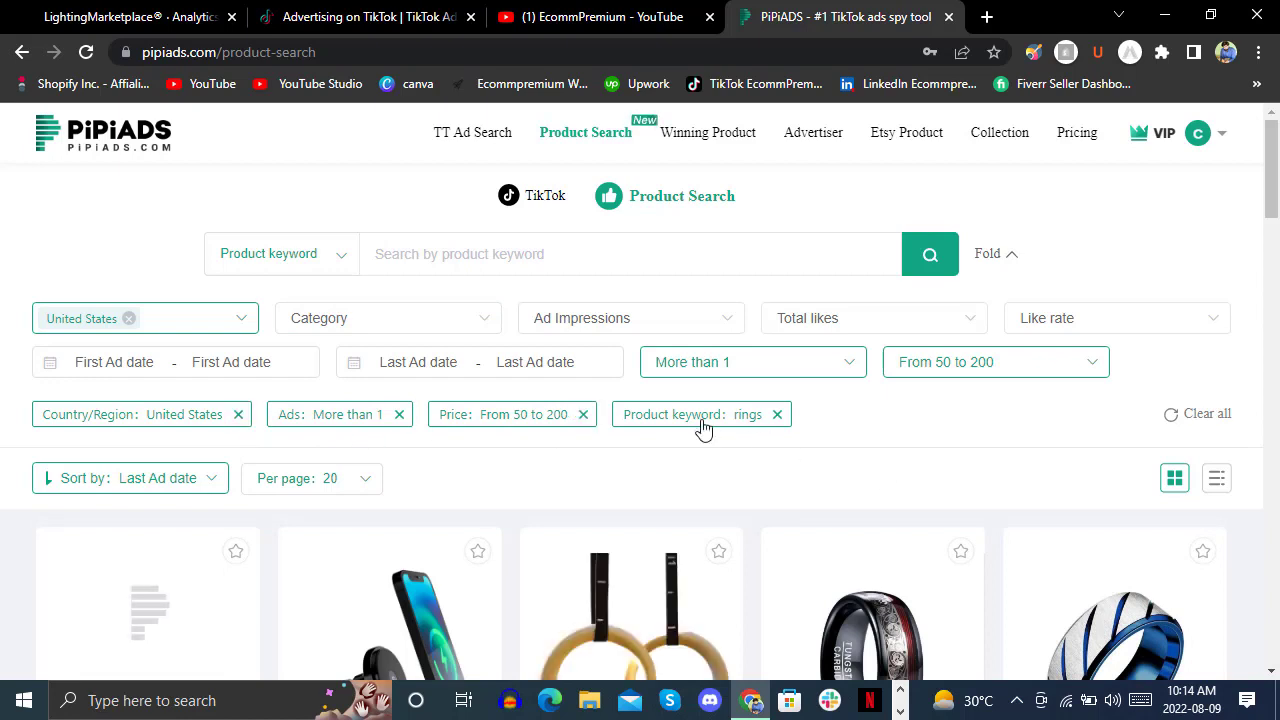
{"action": "left_click", "coordinate": [462, 253]}
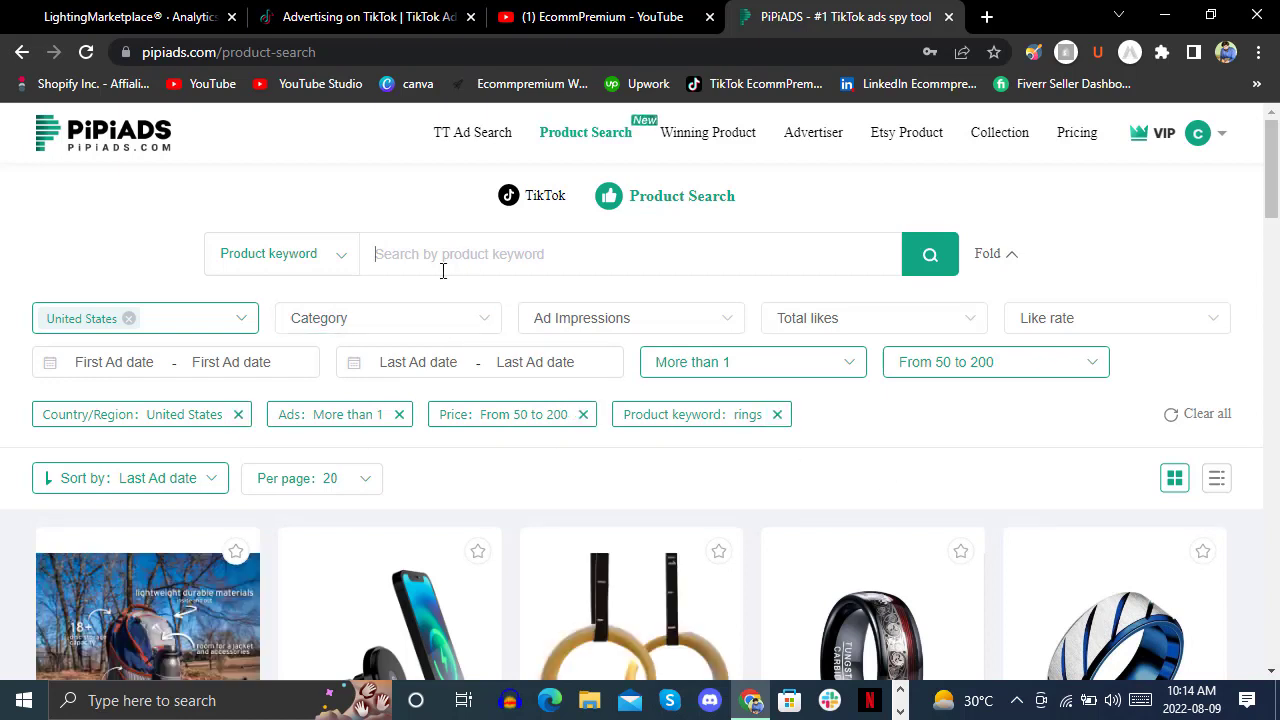
{"action": "left_click", "coordinate": [419, 318]}
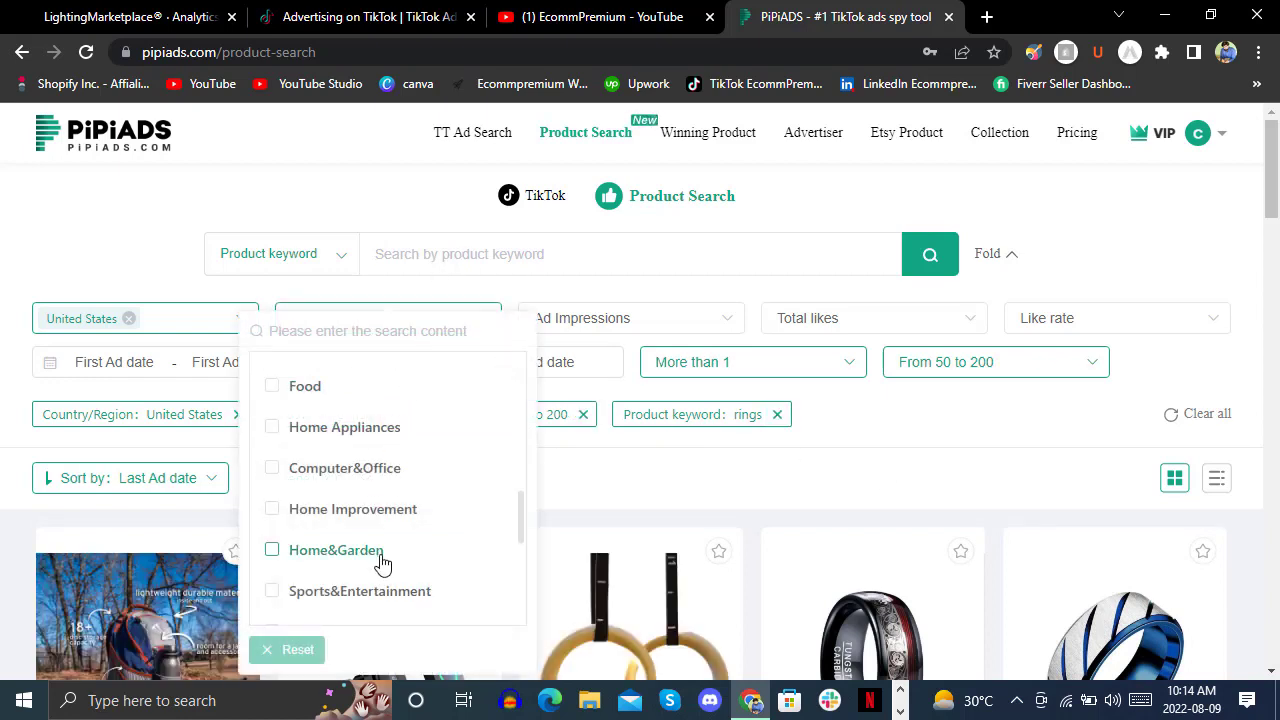
{"action": "scroll", "coordinate": [400, 500], "scroll_direction": "down", "scroll_amount": 5}
{"action": "scroll", "coordinate": [400, 492], "scroll_direction": "down", "scroll_amount": 3}
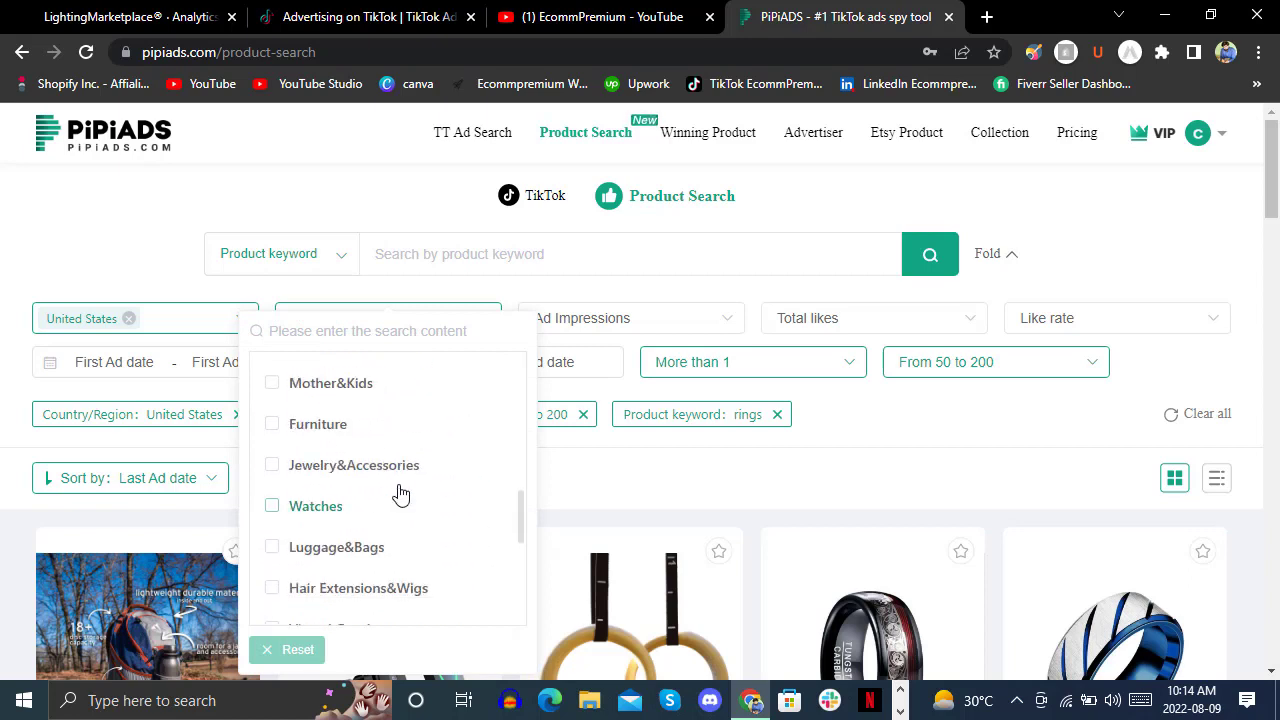
{"action": "left_click", "coordinate": [400, 468]}
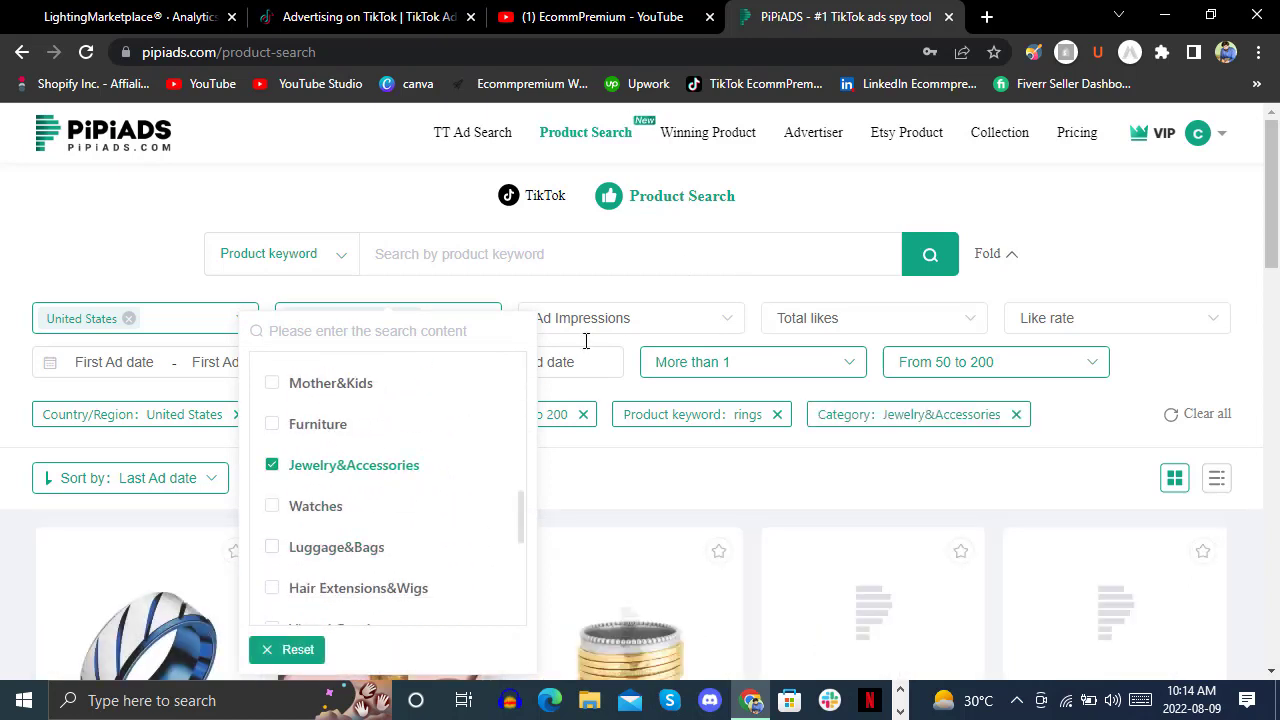
{"action": "left_click", "coordinate": [643, 293]}
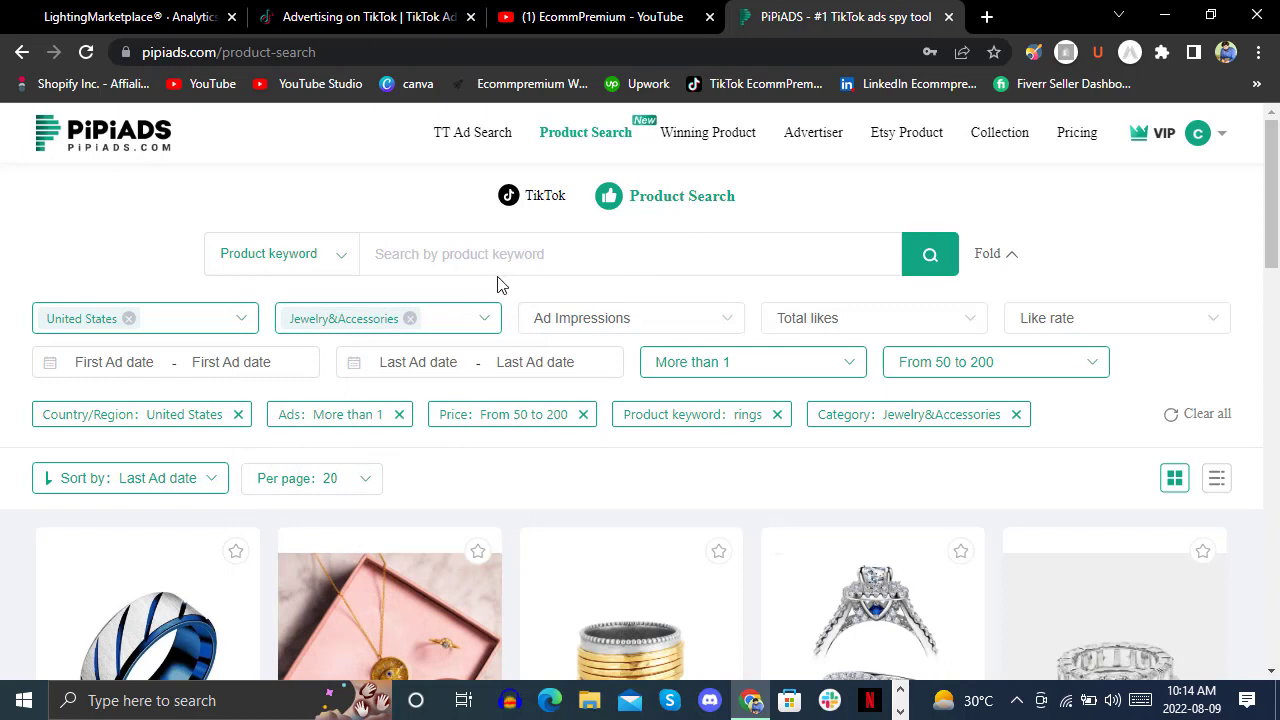
Open the Elemental Energy Dragon Rings product from the results and expand its full description.
{"action": "scroll", "coordinate": [505, 285], "scroll_direction": "down", "scroll_amount": 3}
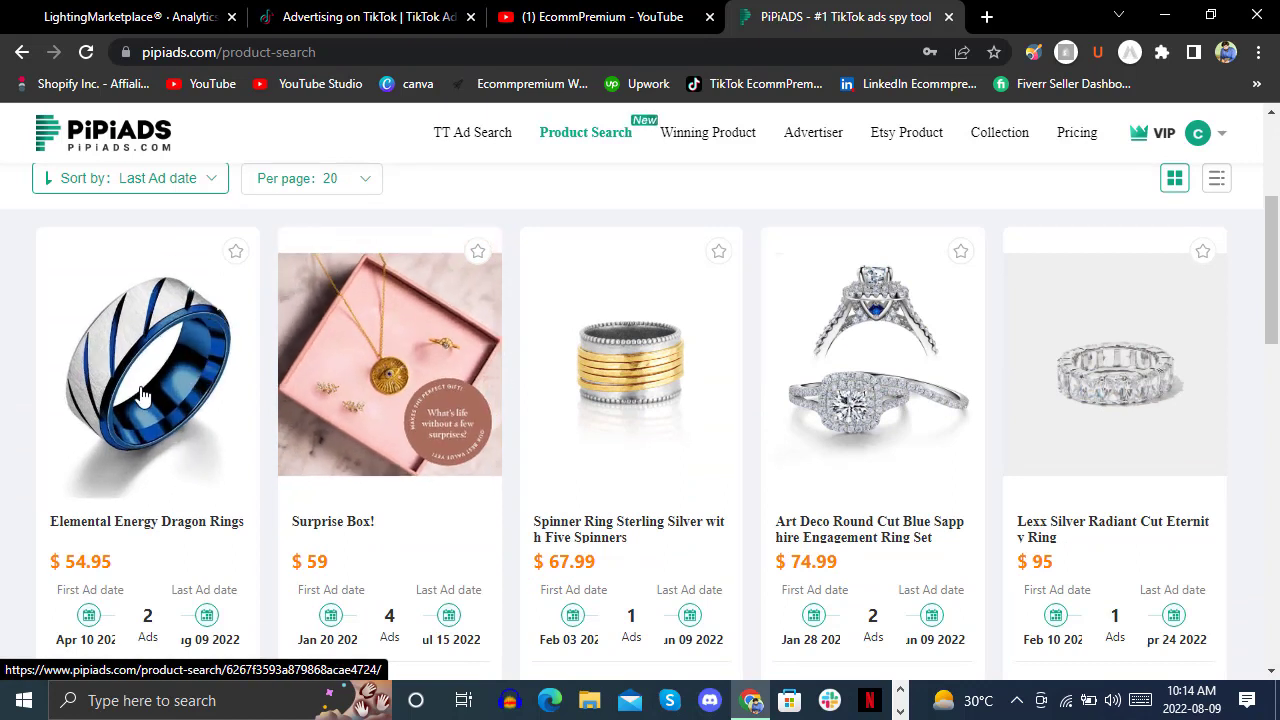
{"action": "scroll", "coordinate": [141, 395], "scroll_direction": "down", "scroll_amount": 2}
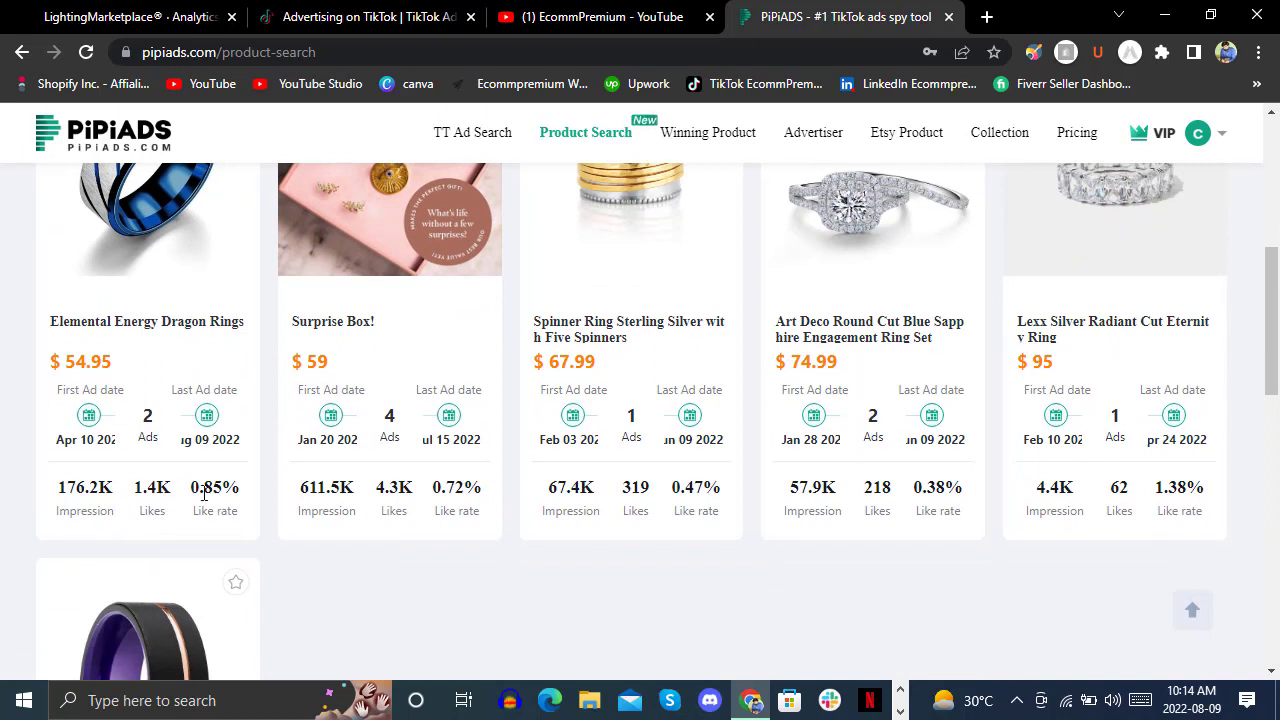
{"action": "left_click", "coordinate": [143, 324]}
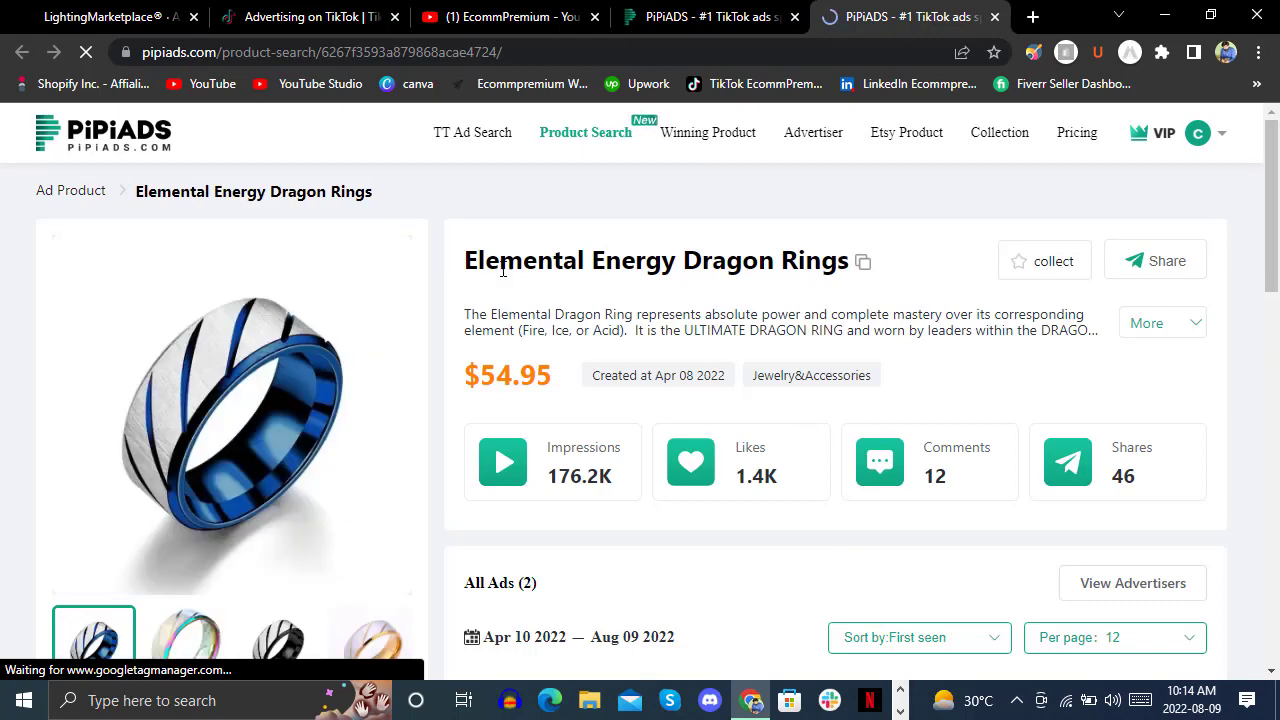
{"action": "scroll", "coordinate": [551, 314], "scroll_direction": "down", "scroll_amount": 1}
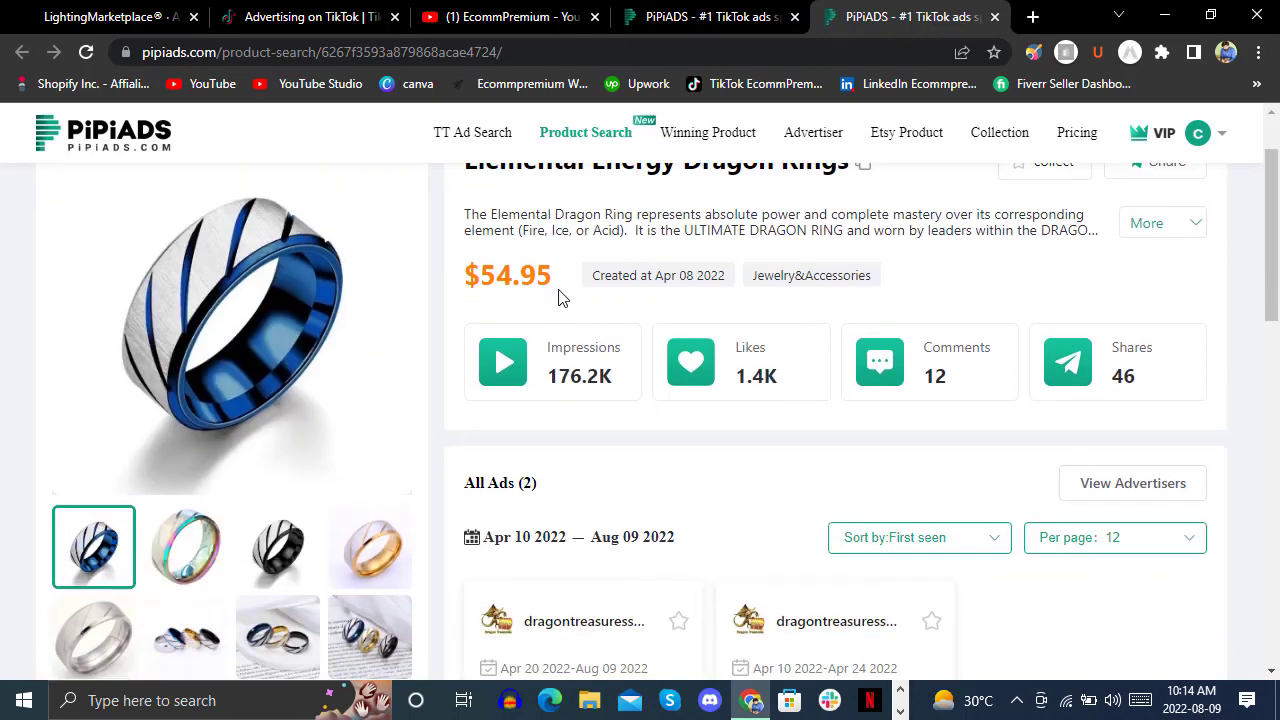
{"action": "left_click", "coordinate": [1203, 222]}
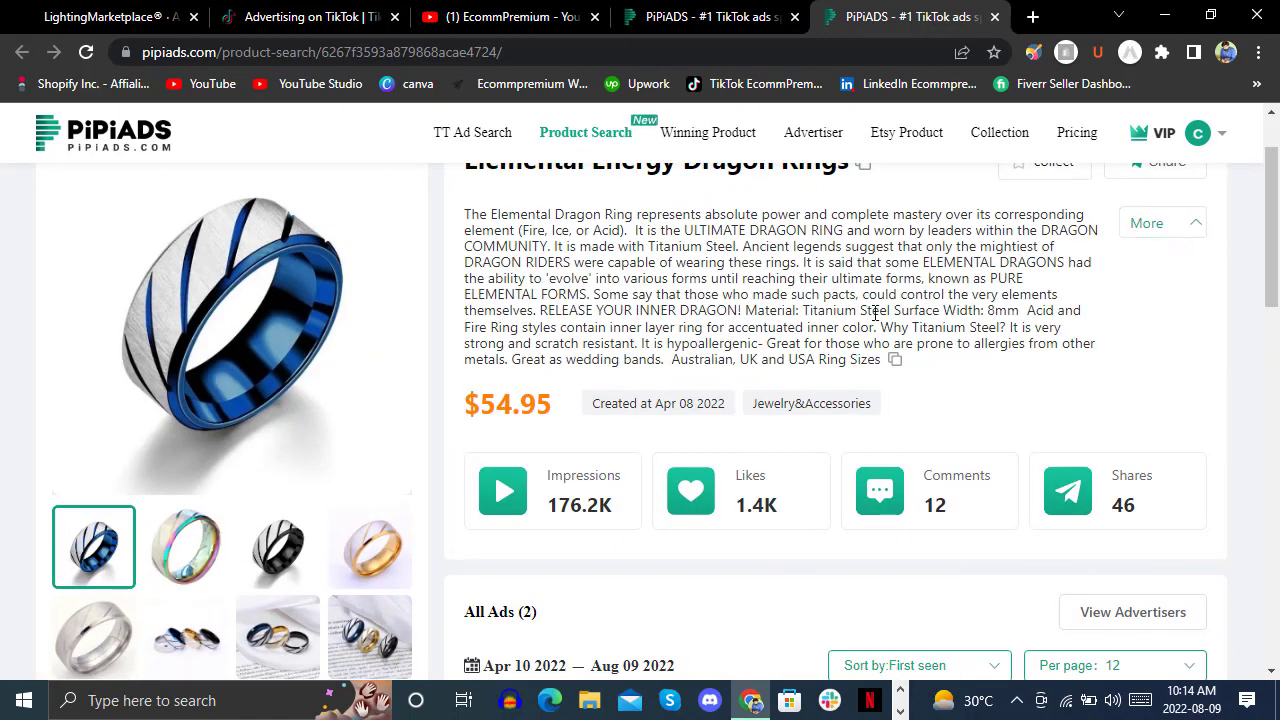
Examine the ring product's engagement figures, store and product links, and the ads listed for it.
{"action": "scroll", "coordinate": [578, 290], "scroll_direction": "down", "scroll_amount": 2}
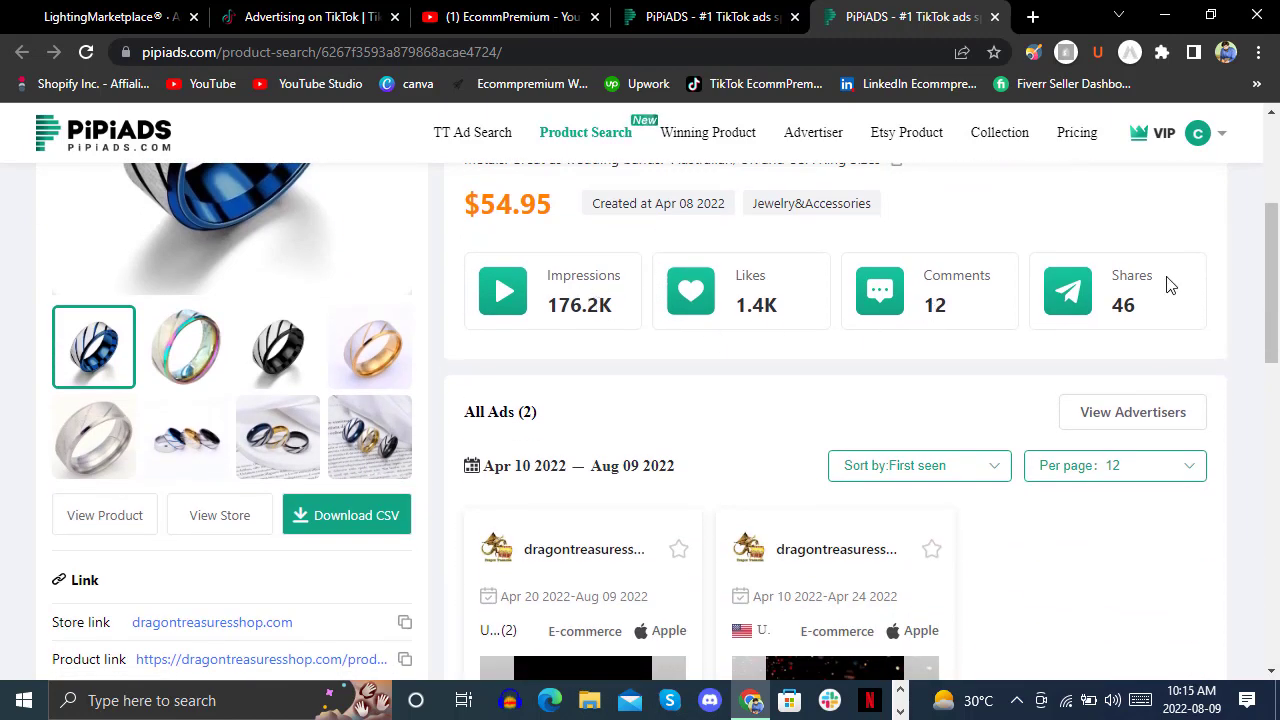
{"action": "scroll", "coordinate": [663, 335], "scroll_direction": "down", "scroll_amount": 2}
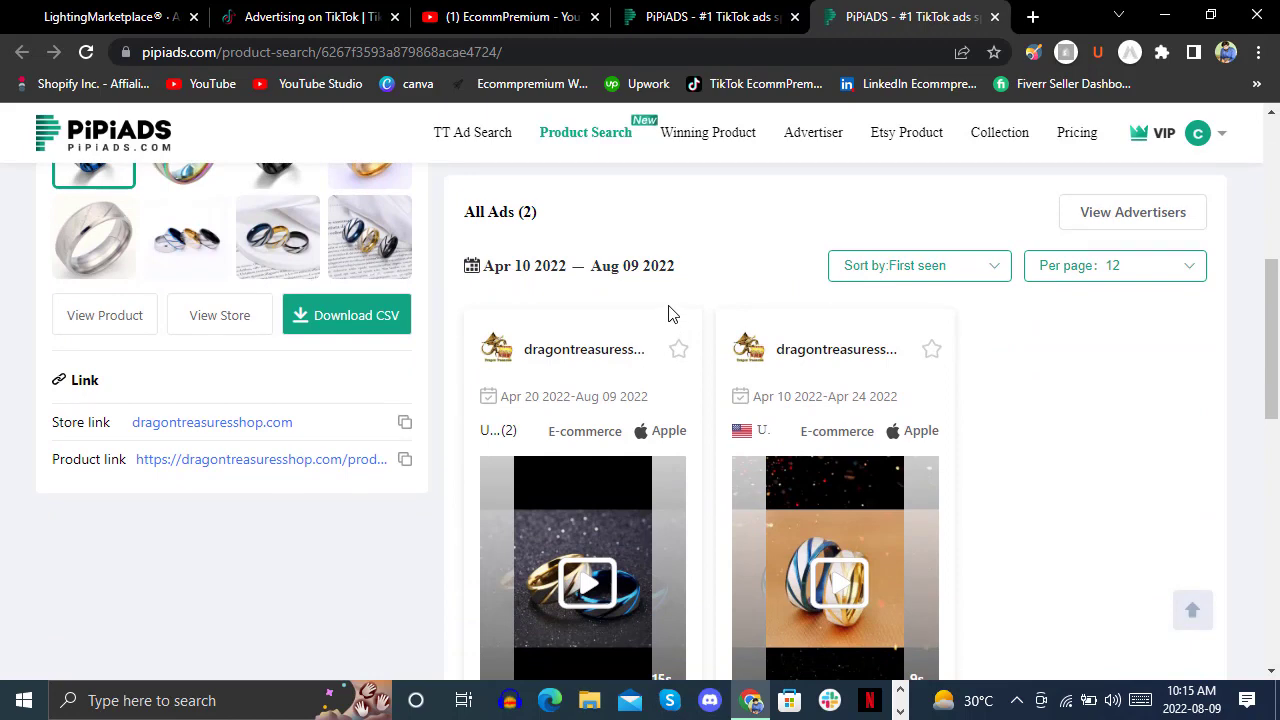
{"action": "scroll", "coordinate": [670, 313], "scroll_direction": "down", "scroll_amount": 2}
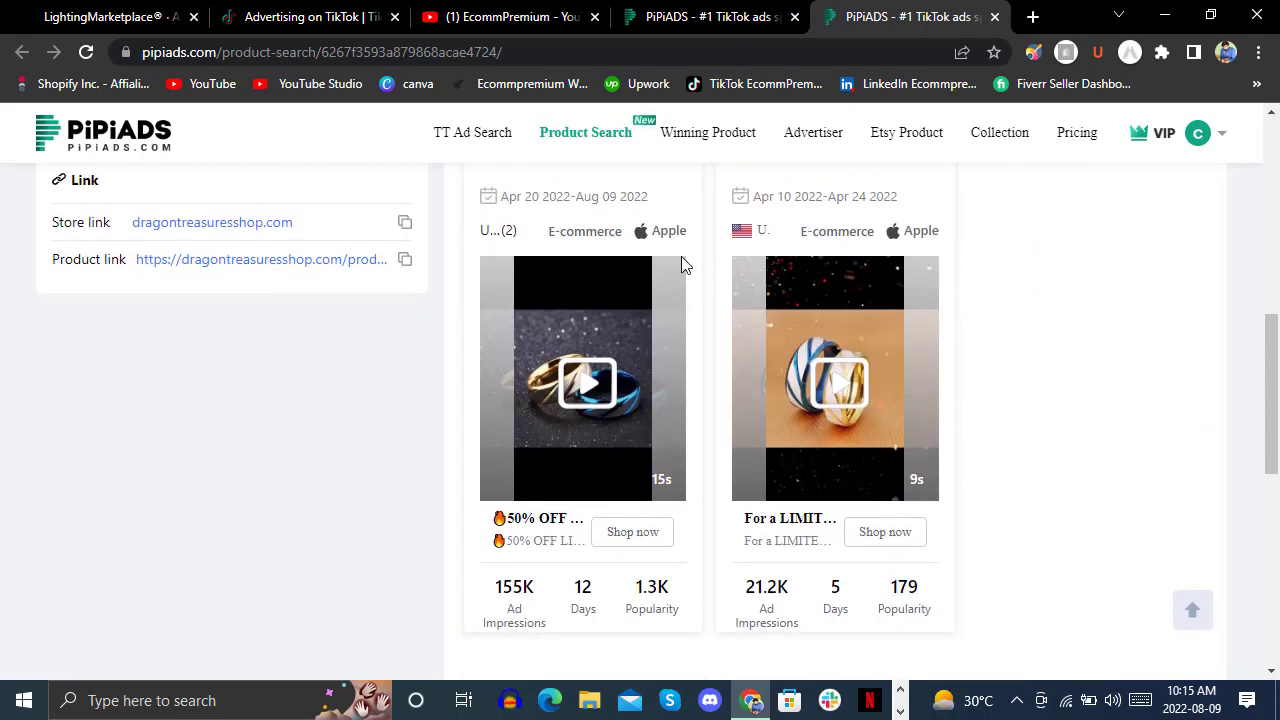
{"action": "scroll", "coordinate": [681, 240], "scroll_direction": "up", "scroll_amount": 3}
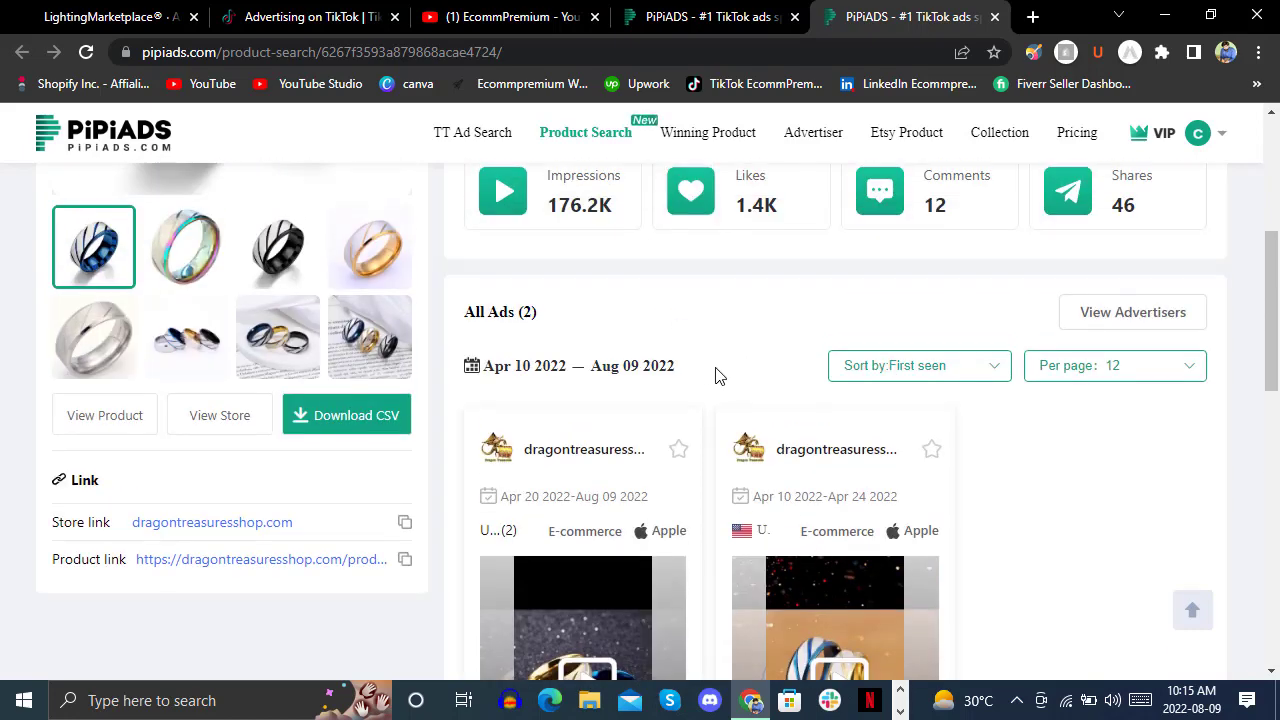
{"action": "scroll", "coordinate": [725, 375], "scroll_direction": "up", "scroll_amount": 3}
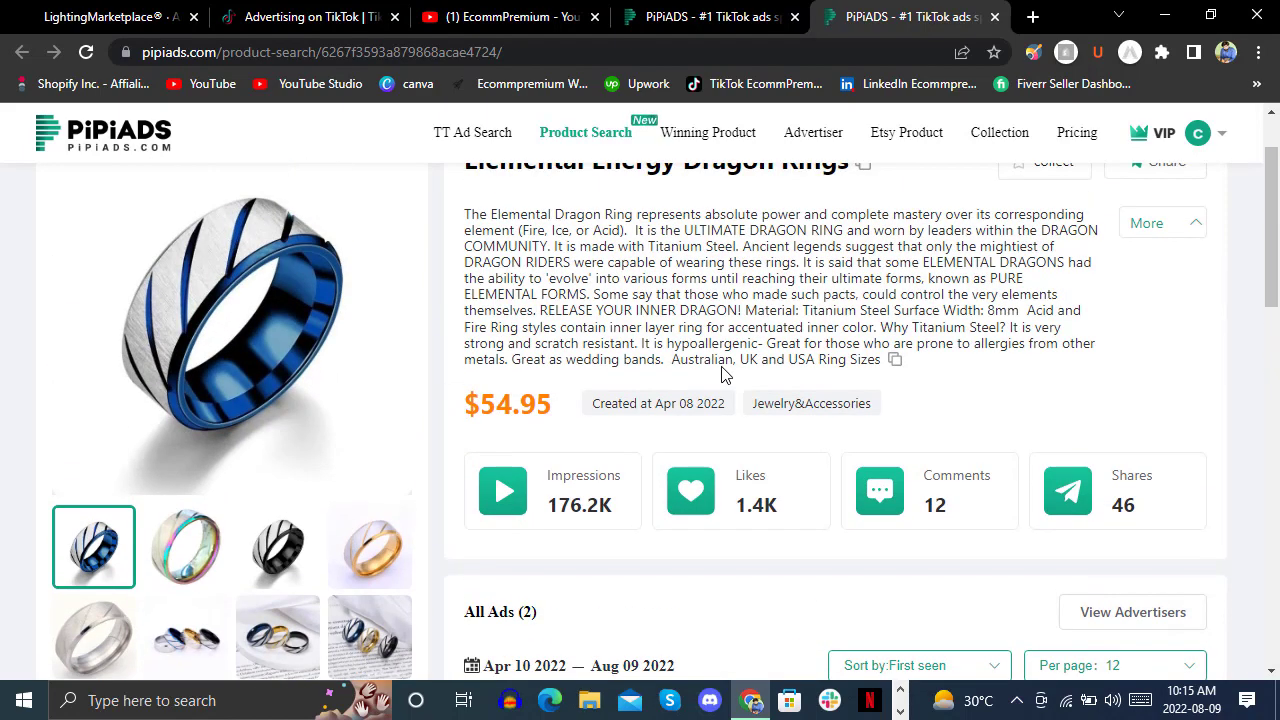
{"action": "scroll", "coordinate": [725, 373], "scroll_direction": "up", "scroll_amount": 1}
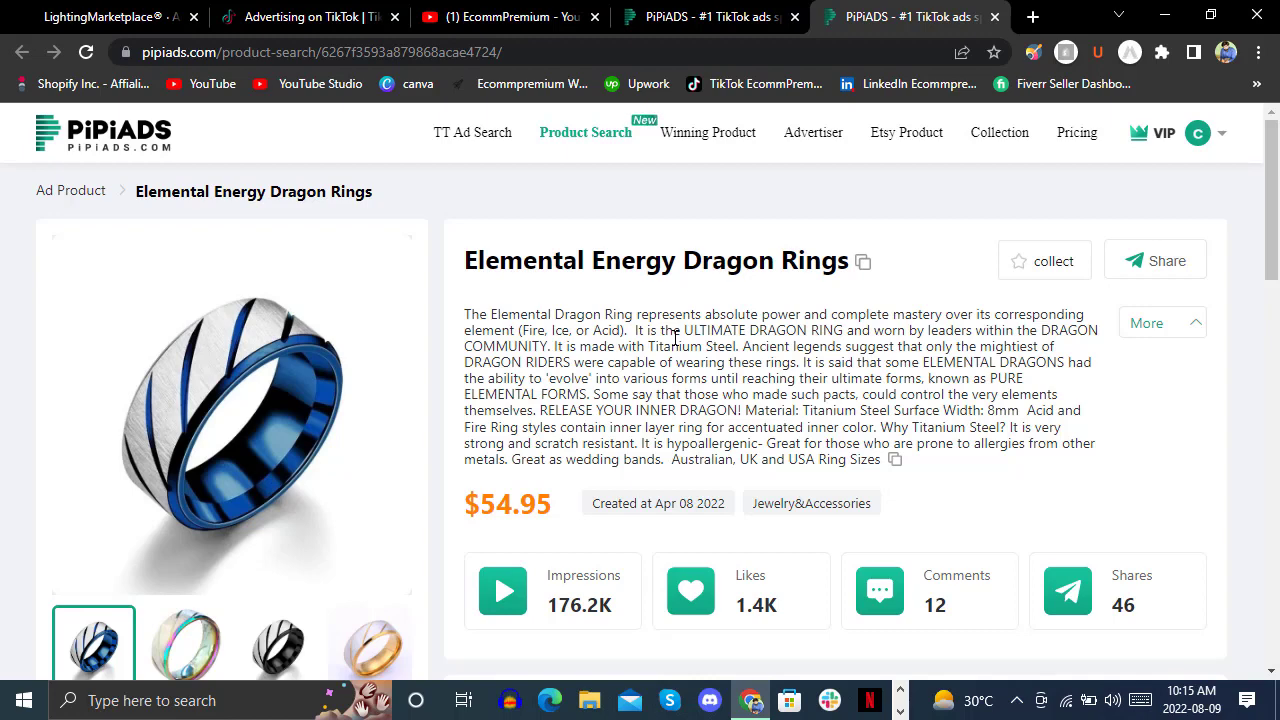
Look over the ads on the Winning Product page and return to Product Search.
{"action": "left_click", "coordinate": [720, 133]}
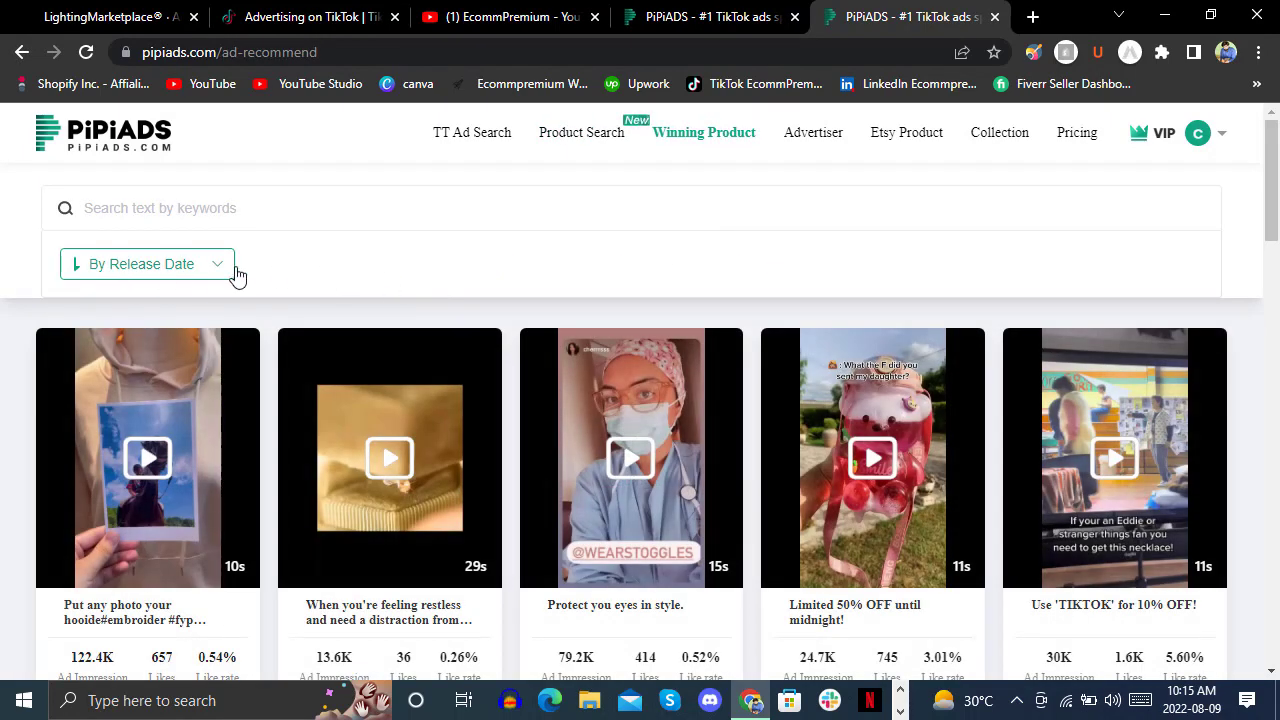
{"action": "scroll", "coordinate": [94, 400], "scroll_direction": "down", "scroll_amount": 2}
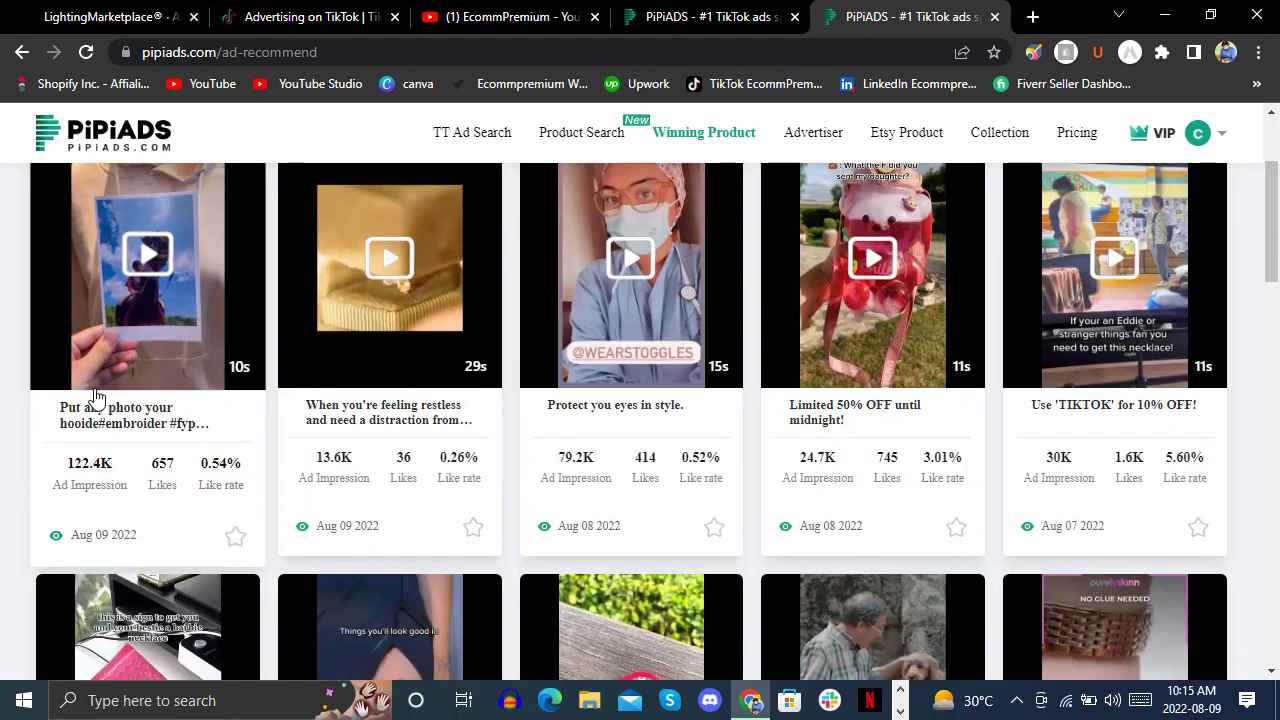
{"action": "left_click", "coordinate": [585, 128]}
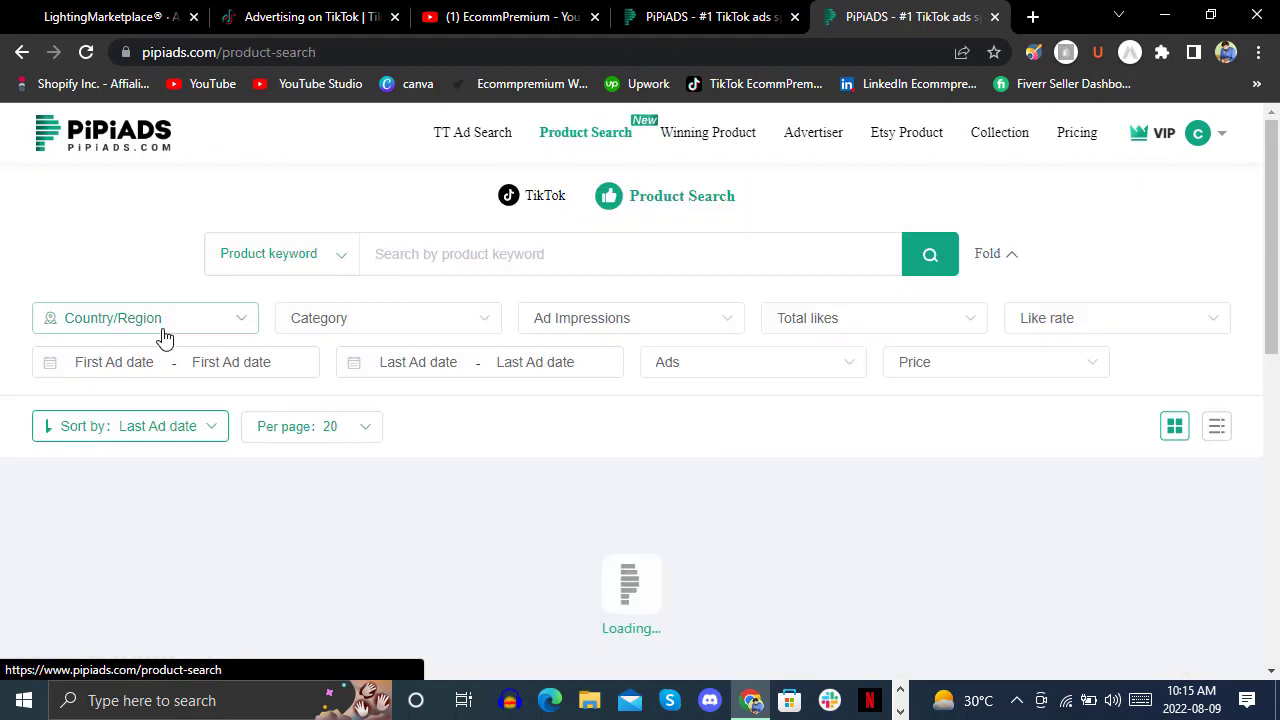
Open the TikTok ad search page and enter "rings" as the ad keyword.
{"action": "left_click", "coordinate": [462, 137]}
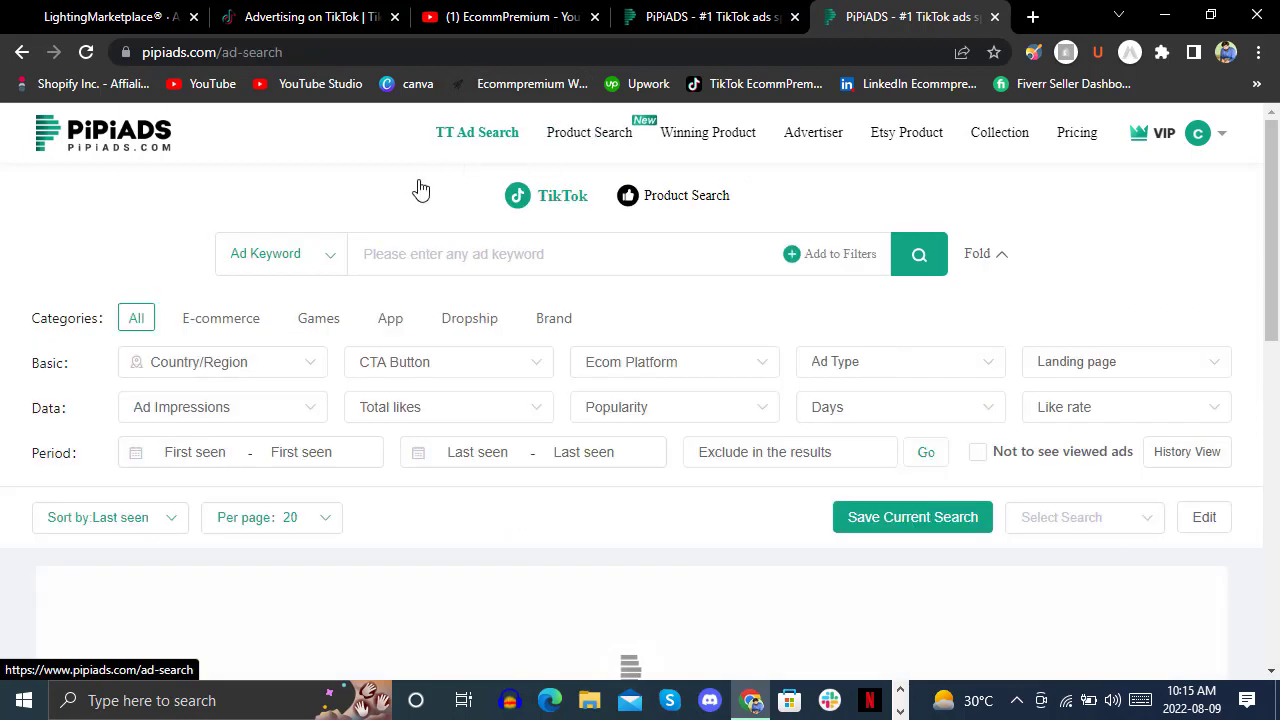
{"action": "left_click", "coordinate": [320, 262]}
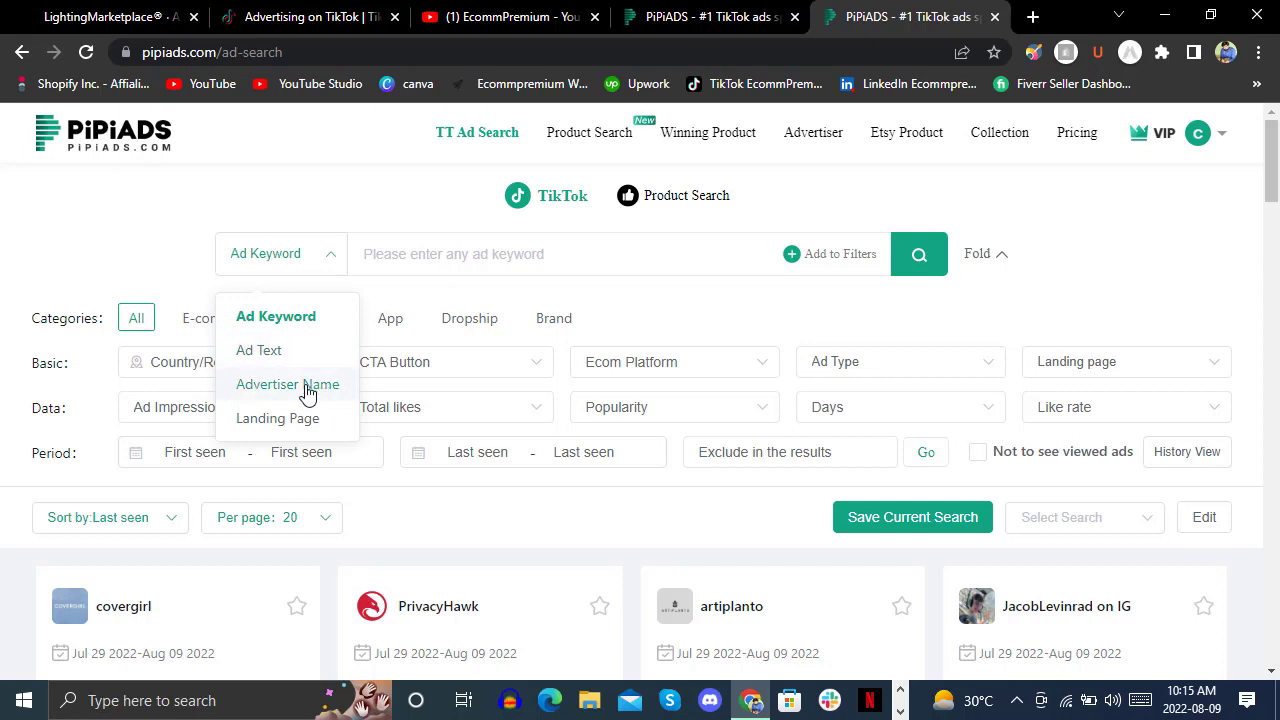
{"action": "left_click", "coordinate": [445, 262]}
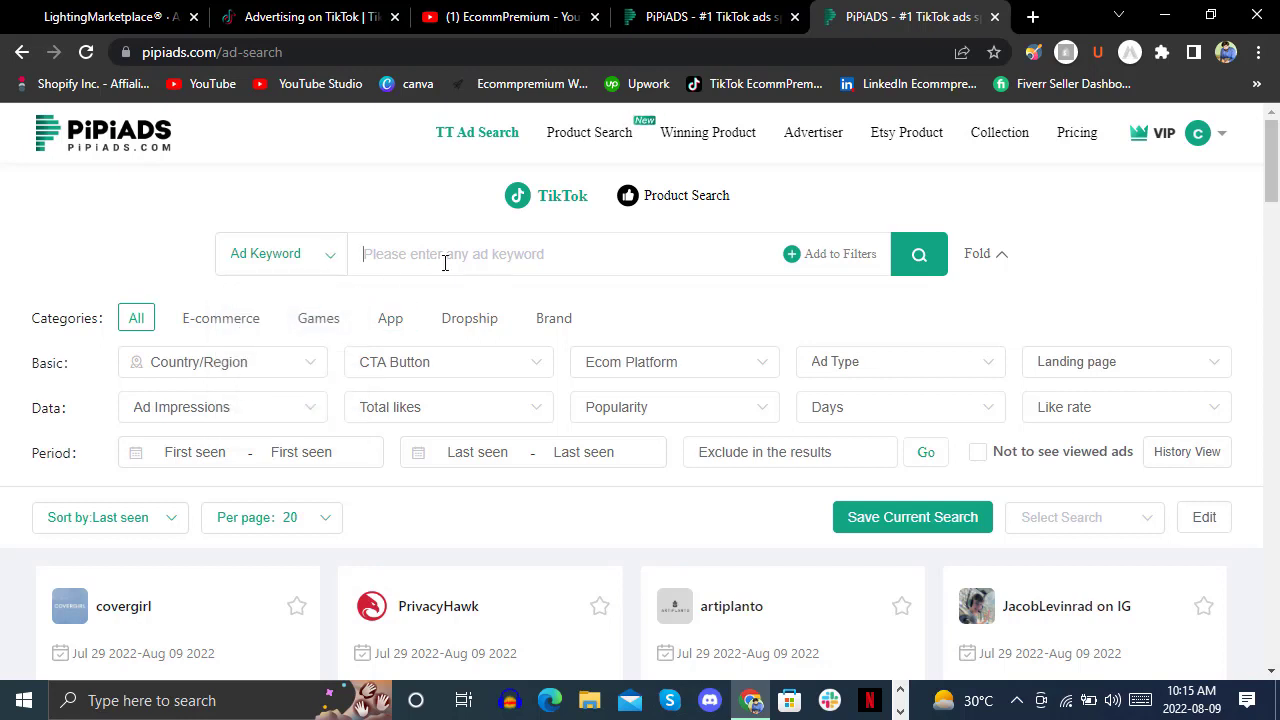
{"action": "type", "text": "f"}
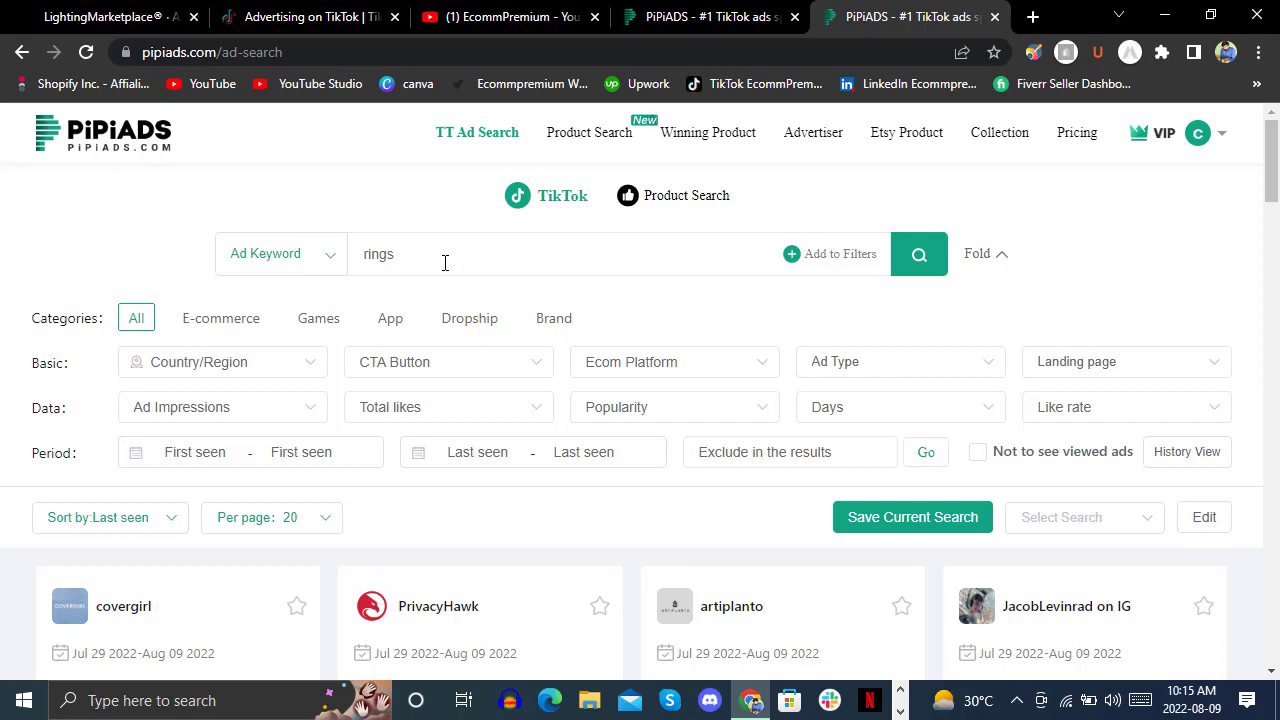
Filter the ads to the E-commerce category, the United States and the "Order now" CTA button.
{"action": "left_click", "coordinate": [224, 318]}
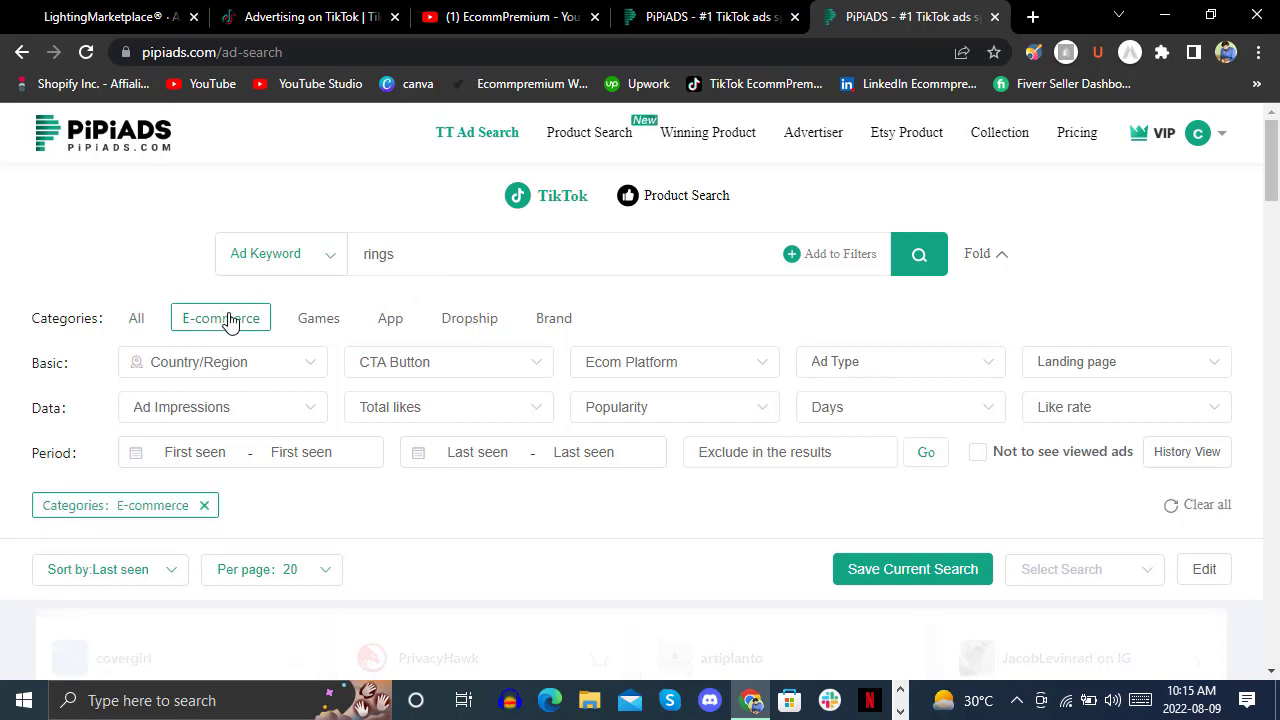
{"action": "left_click", "coordinate": [240, 372]}
{"action": "left_click", "coordinate": [212, 416]}
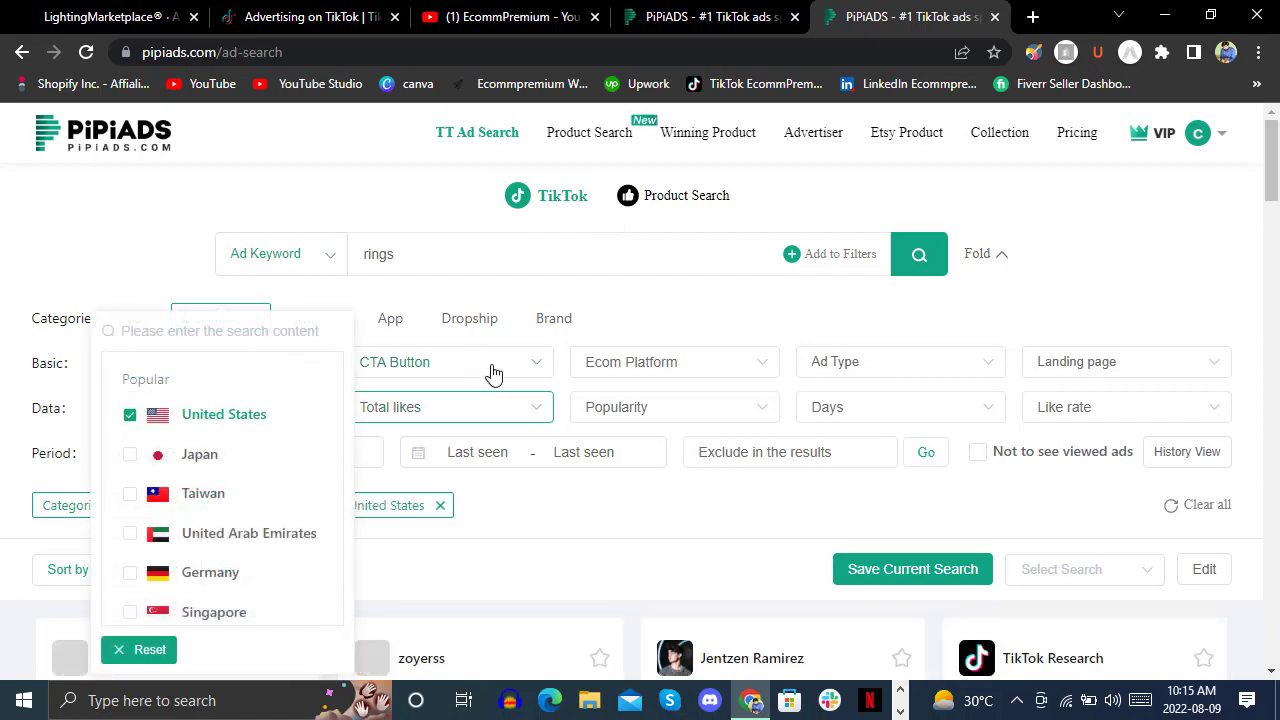
{"action": "left_click", "coordinate": [493, 372]}
{"action": "left_click", "coordinate": [493, 372]}
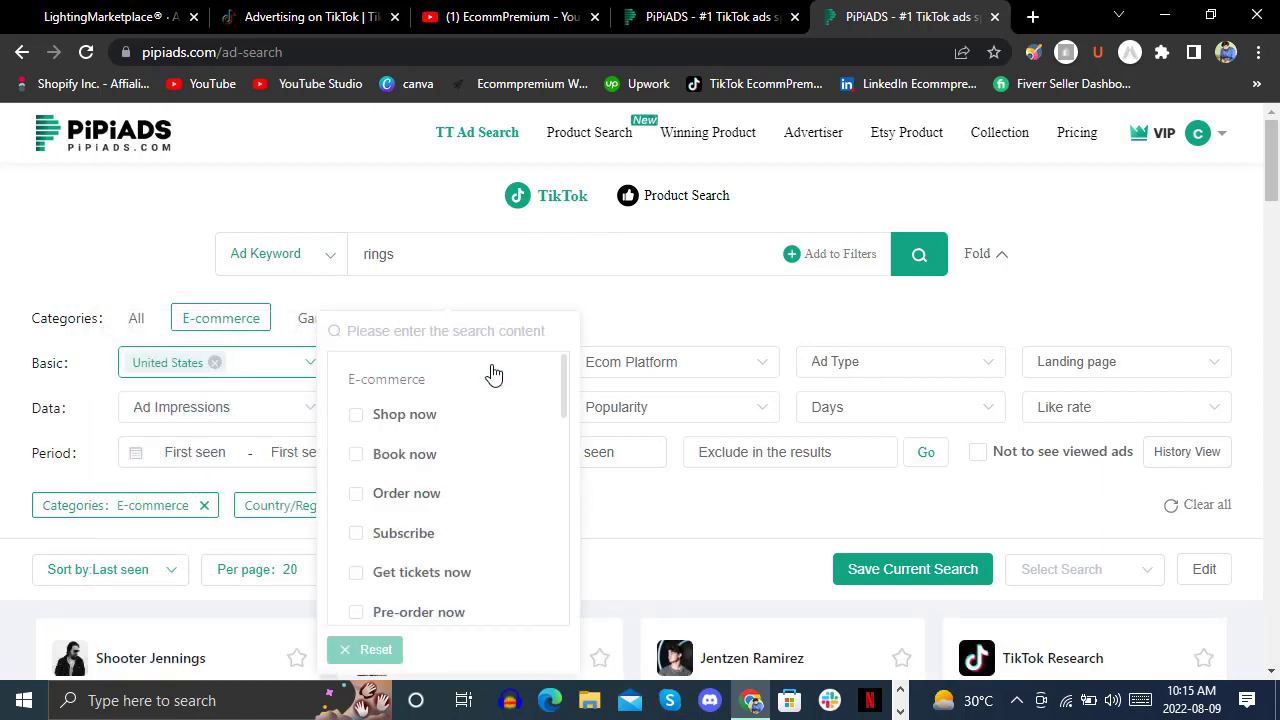
{"action": "left_click", "coordinate": [418, 500]}
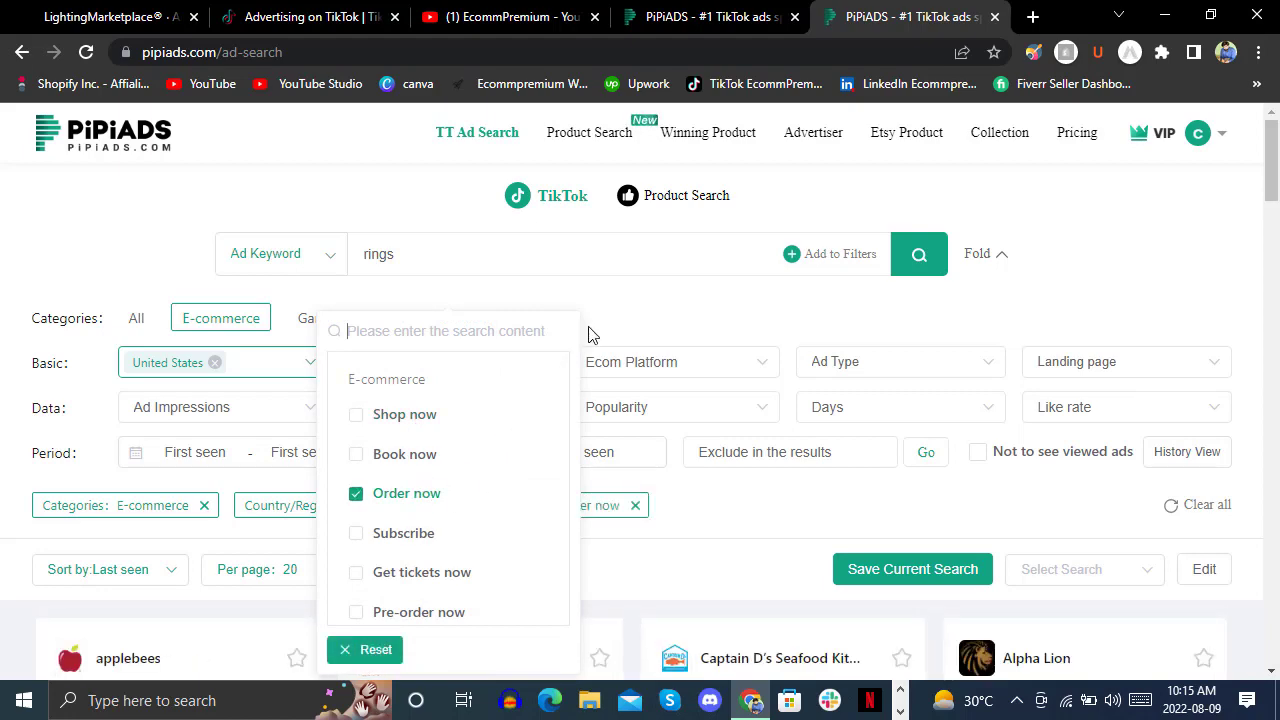
{"action": "left_click", "coordinate": [588, 334]}
Look over the filtered ads and add shopify as the Ecom Platform filter.
{"action": "scroll", "coordinate": [589, 334], "scroll_direction": "down", "scroll_amount": 3}
{"action": "mouse_move", "coordinate": [380, 357]}
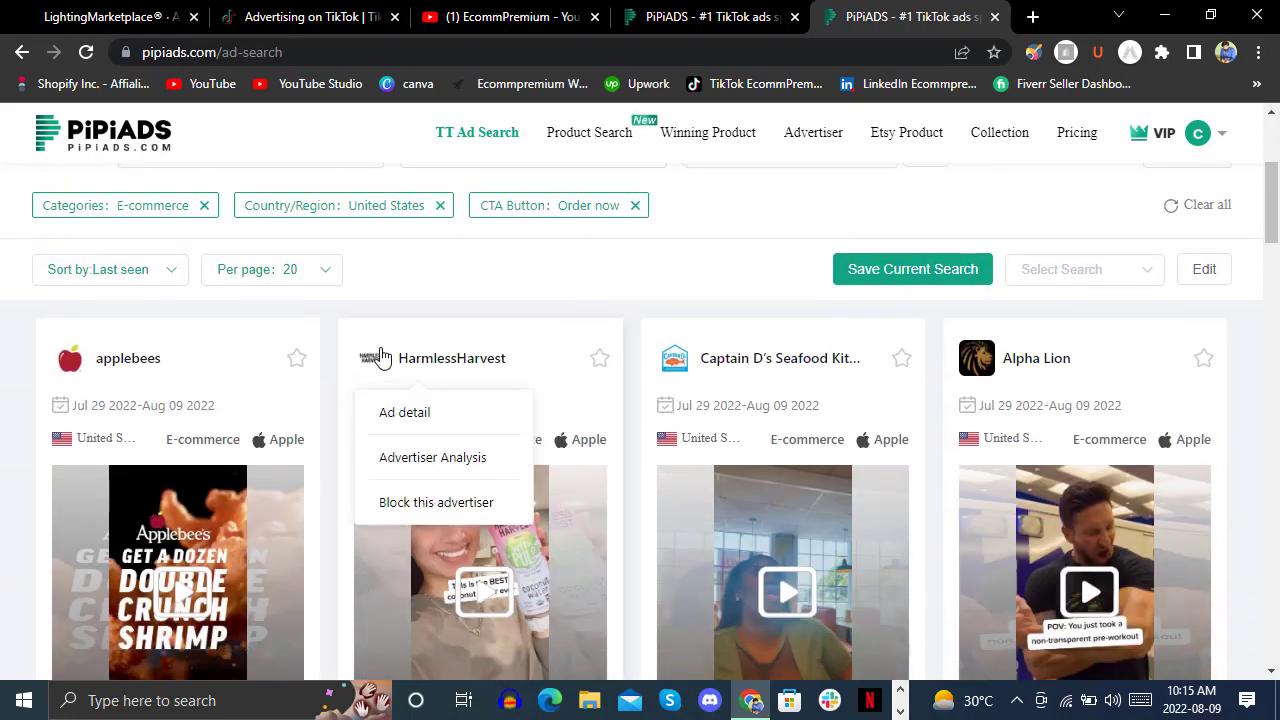
{"action": "scroll", "coordinate": [375, 360], "scroll_direction": "down", "scroll_amount": 2}
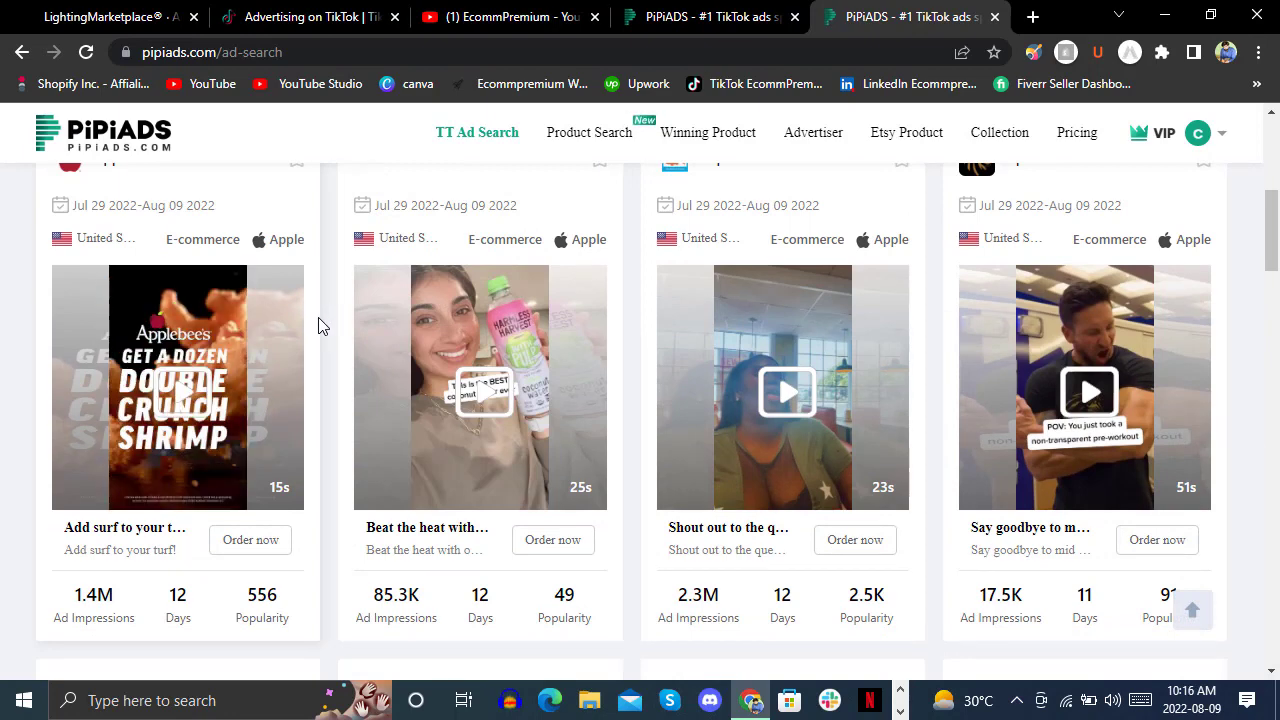
{"action": "scroll", "coordinate": [320, 326], "scroll_direction": "up", "scroll_amount": 4}
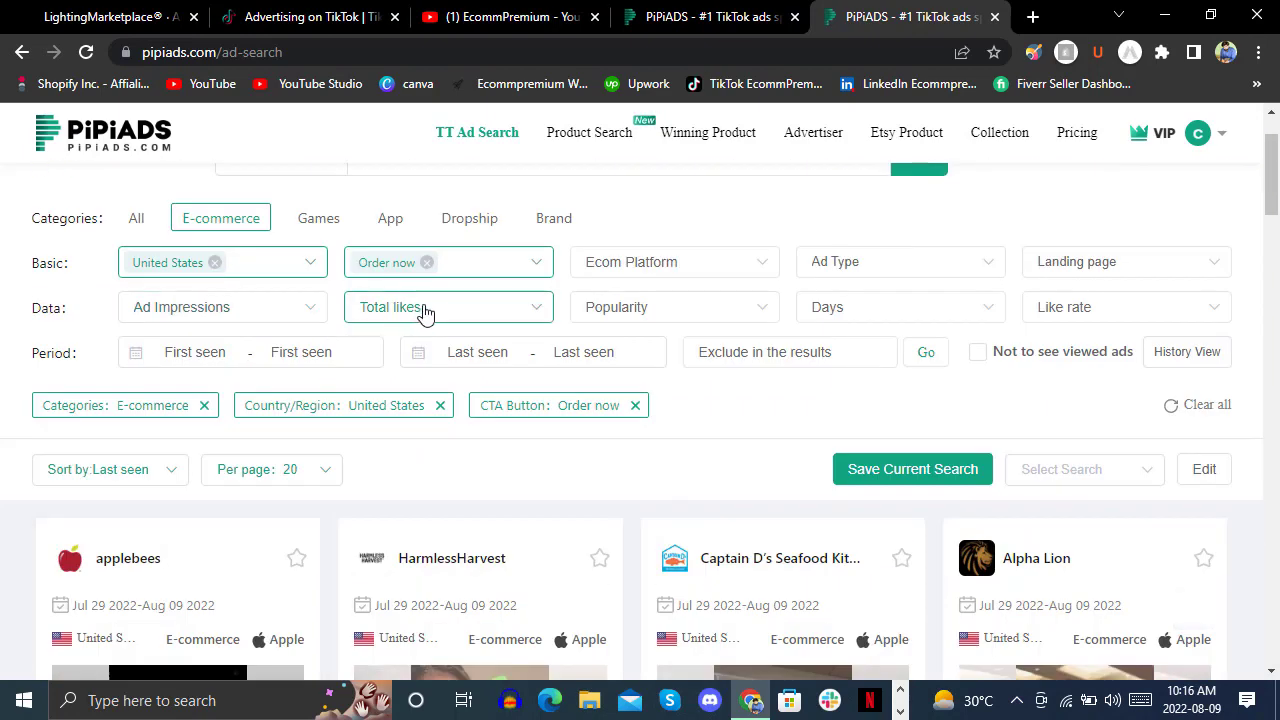
{"action": "scroll", "coordinate": [410, 310], "scroll_direction": "up", "scroll_amount": 1}
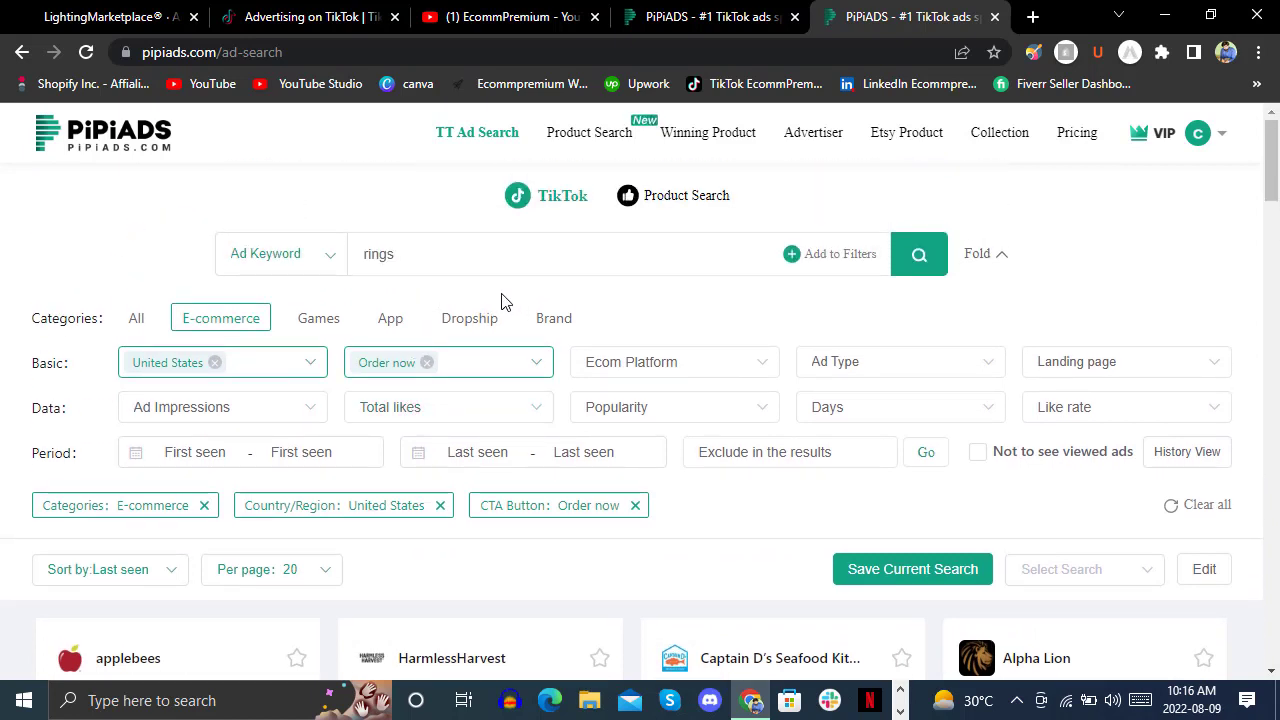
{"action": "left_click", "coordinate": [702, 367]}
{"action": "left_click", "coordinate": [662, 428]}
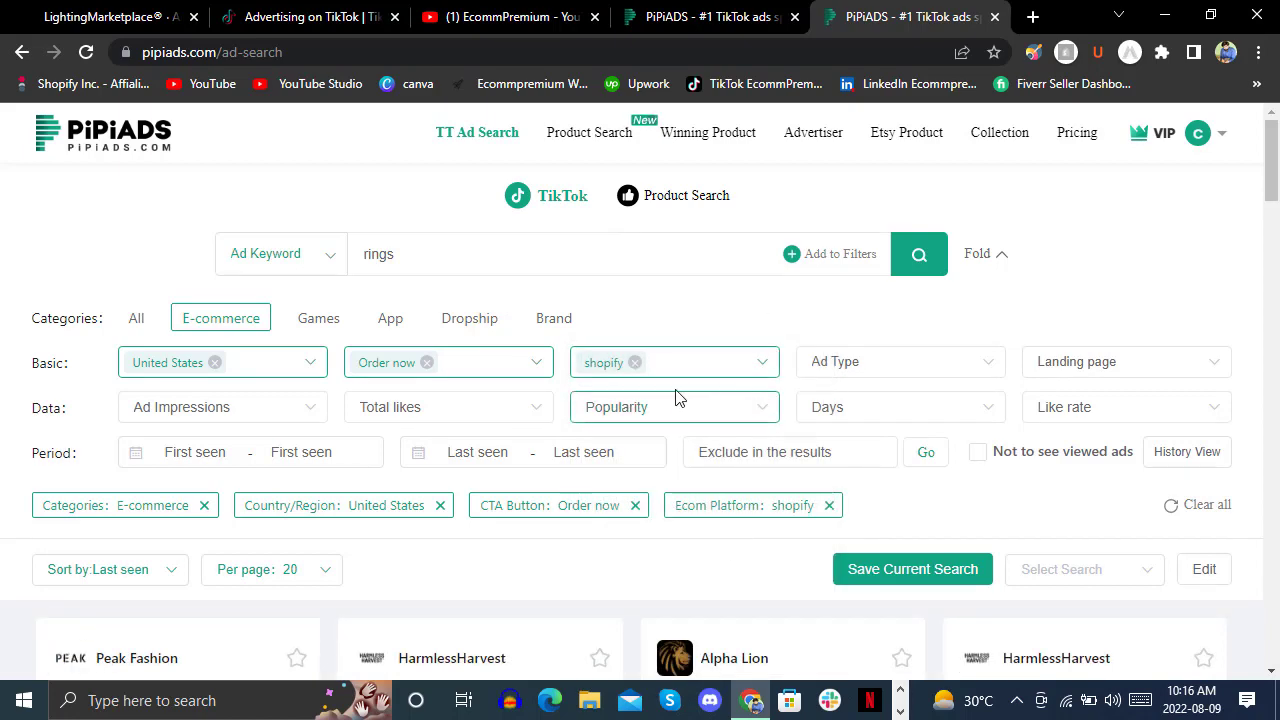
Preview the Peak Fashion chain ad in the results and open its summary.
{"action": "scroll", "coordinate": [600, 405], "scroll_direction": "down", "scroll_amount": 3}
{"action": "scroll", "coordinate": [334, 320], "scroll_direction": "down", "scroll_amount": 2}
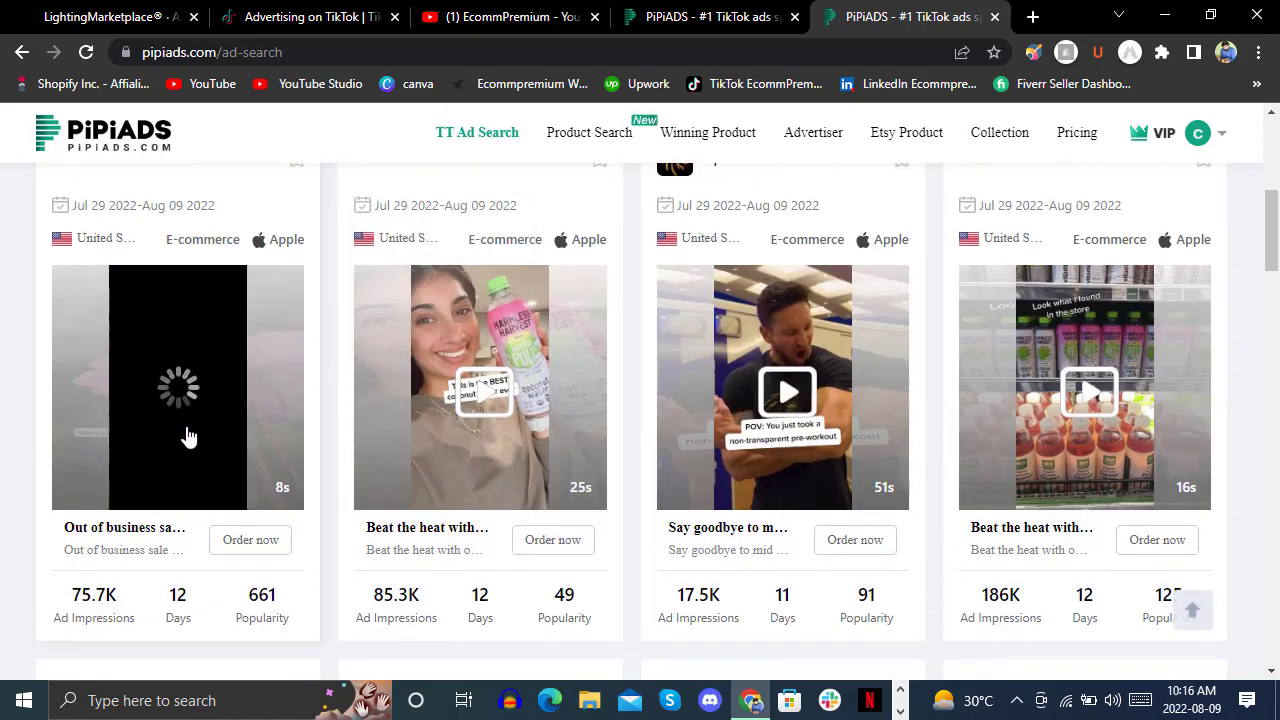
{"action": "mouse_move", "coordinate": [189, 434]}
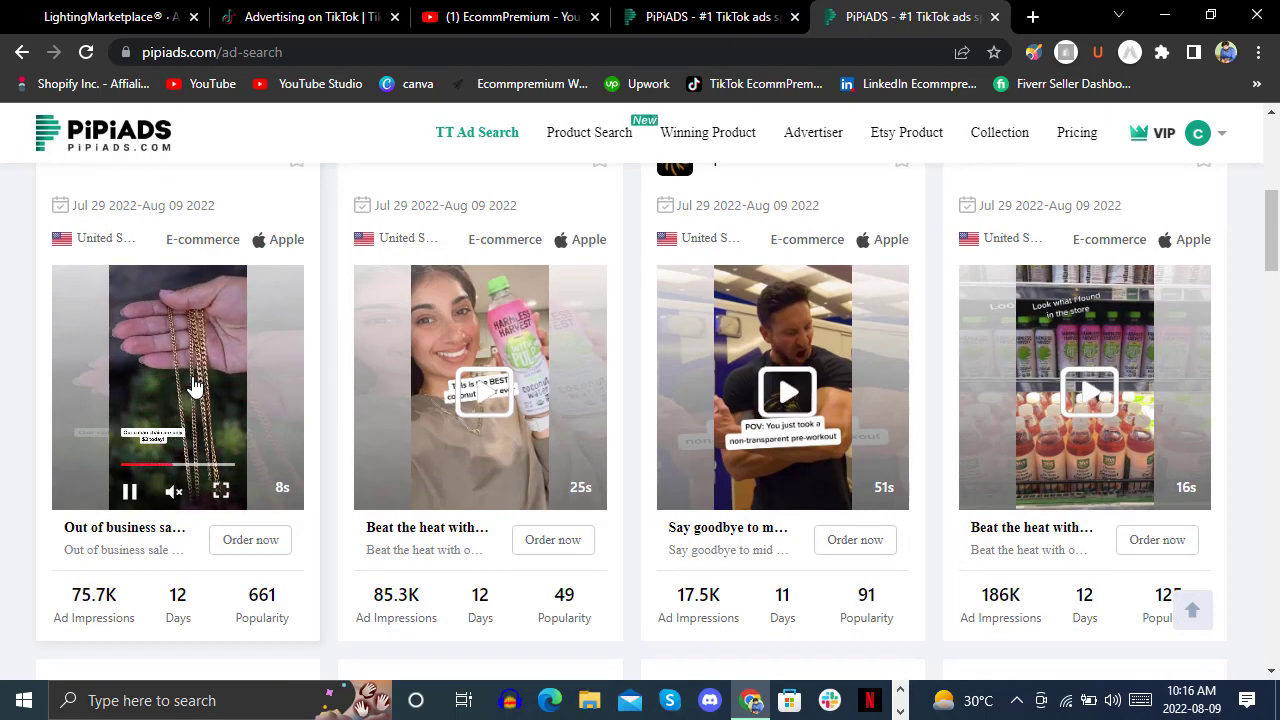
{"action": "left_click", "coordinate": [188, 381]}
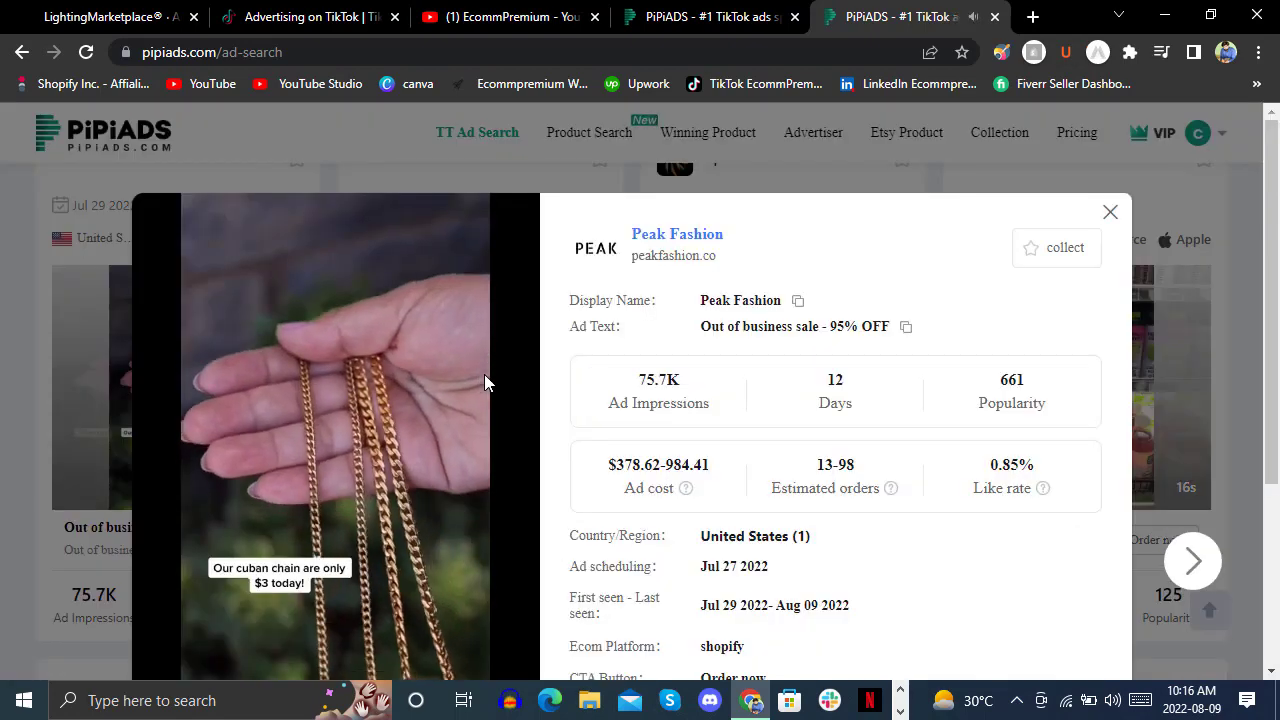
Review the Peak Fashion ad's video, performance figures and links, and open its full detail page.
{"action": "scroll", "coordinate": [484, 374], "scroll_direction": "down", "scroll_amount": 2}
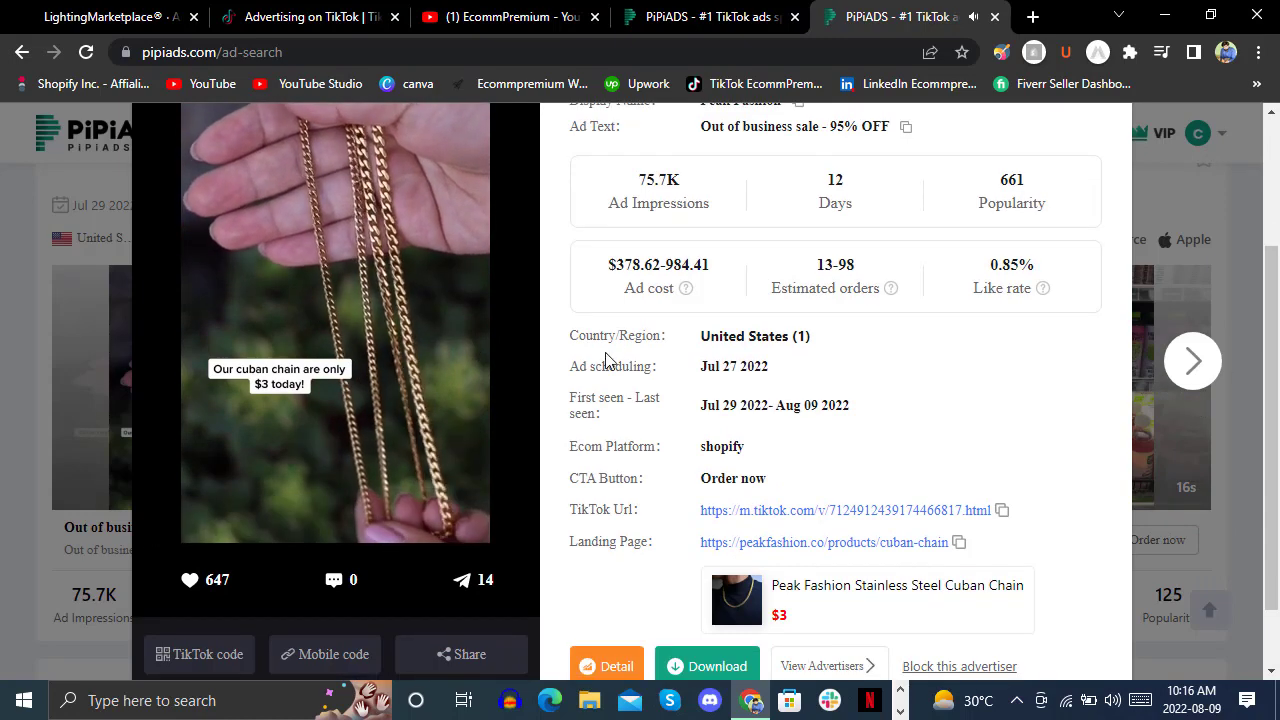
{"action": "scroll", "coordinate": [590, 365], "scroll_direction": "up", "scroll_amount": 2}
{"action": "scroll", "coordinate": [590, 365], "scroll_direction": "up", "scroll_amount": 1}
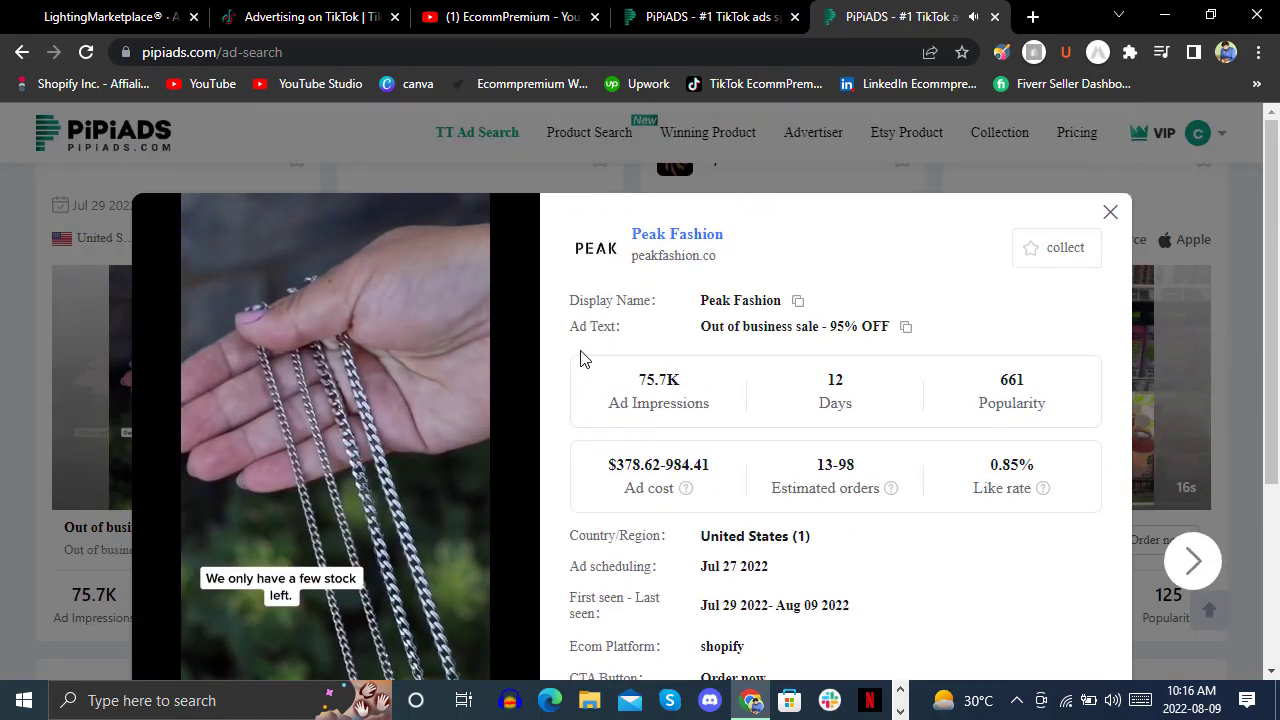
{"action": "scroll", "coordinate": [583, 370], "scroll_direction": "down", "scroll_amount": 2}
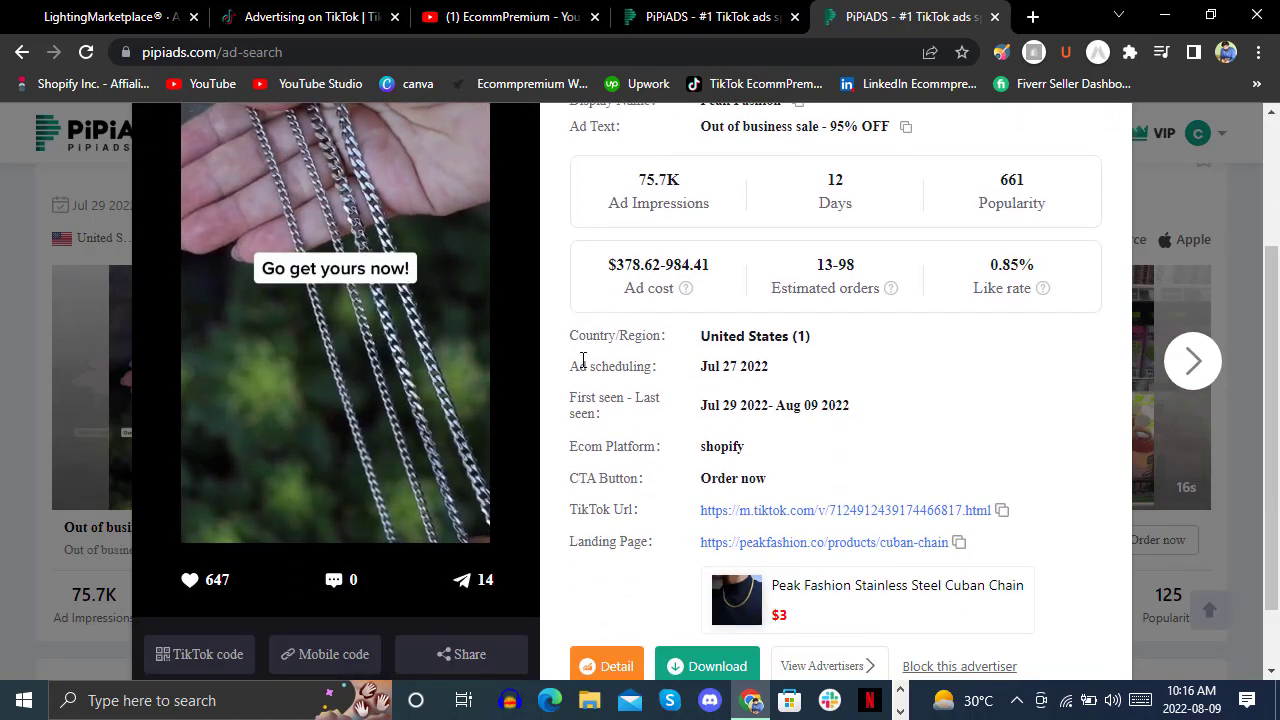
{"action": "scroll", "coordinate": [601, 366], "scroll_direction": "down", "scroll_amount": 1}
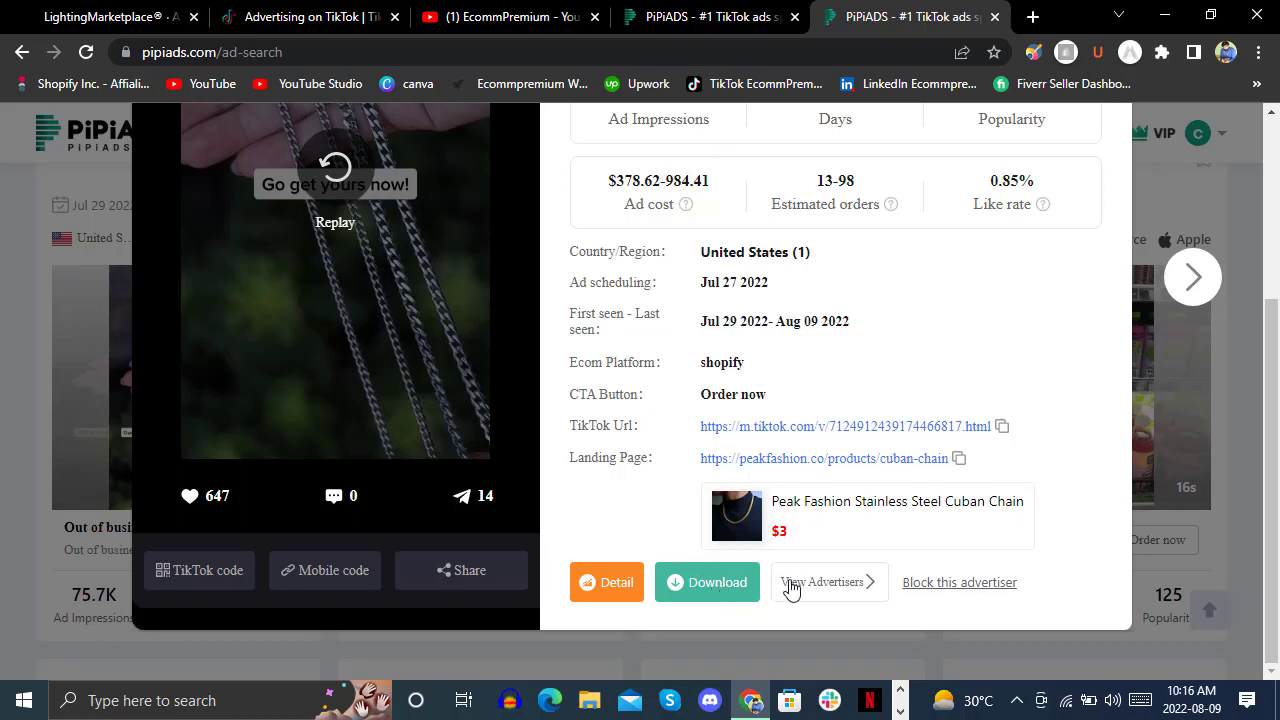
{"action": "left_click", "coordinate": [588, 581]}
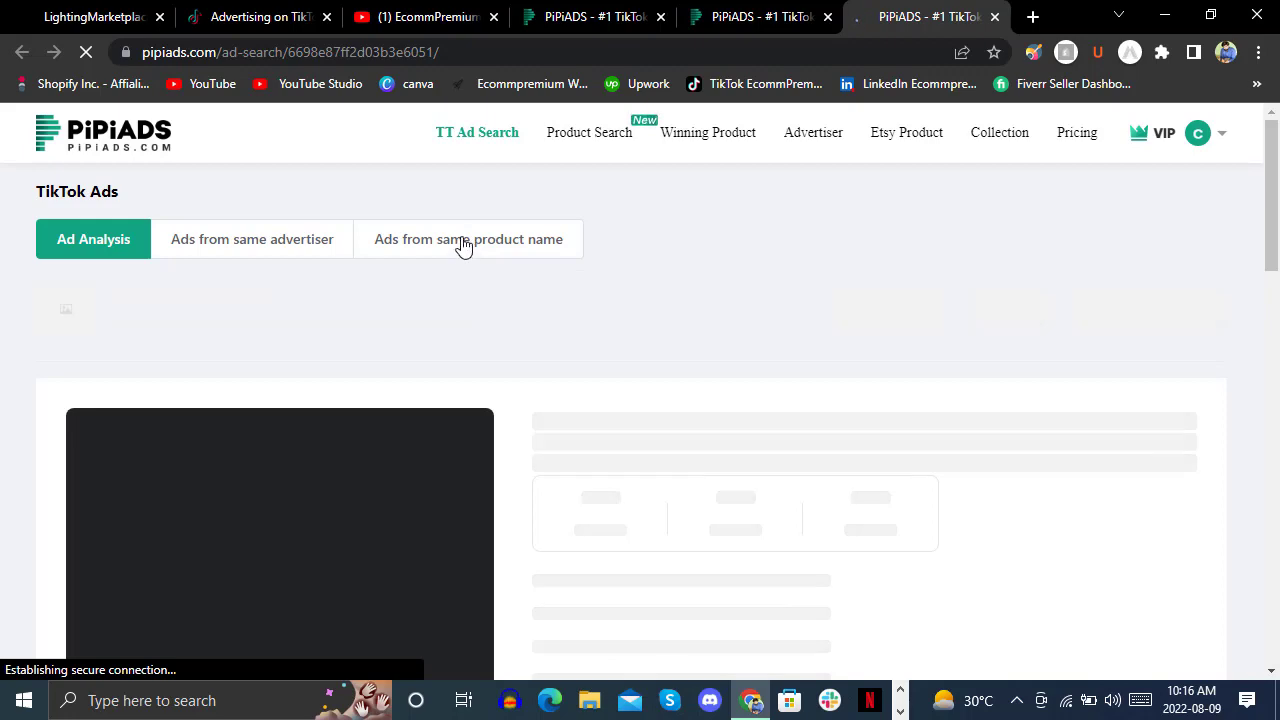
Examine the Peak Fashion ad's analysis page, including its ad data, landing page, ad schedule and additional ad texts.
{"action": "scroll", "coordinate": [352, 400], "scroll_direction": "down", "scroll_amount": 3}
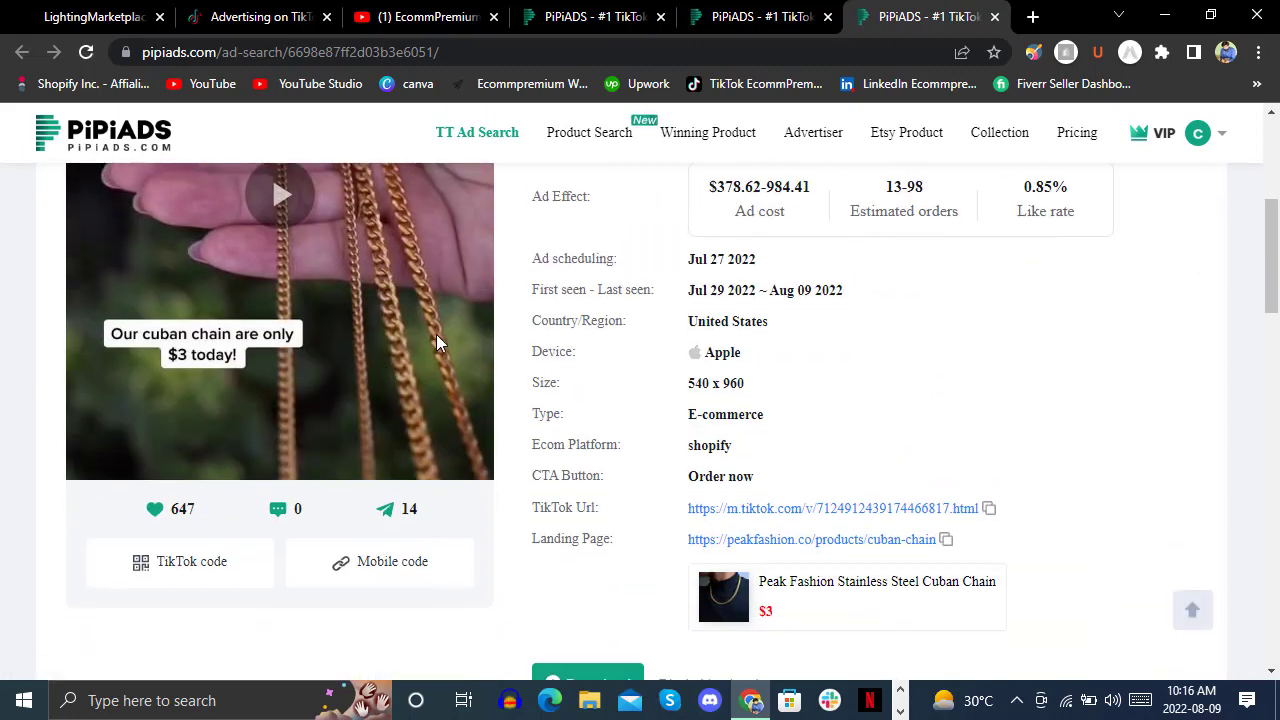
{"action": "scroll", "coordinate": [552, 315], "scroll_direction": "up", "scroll_amount": 3}
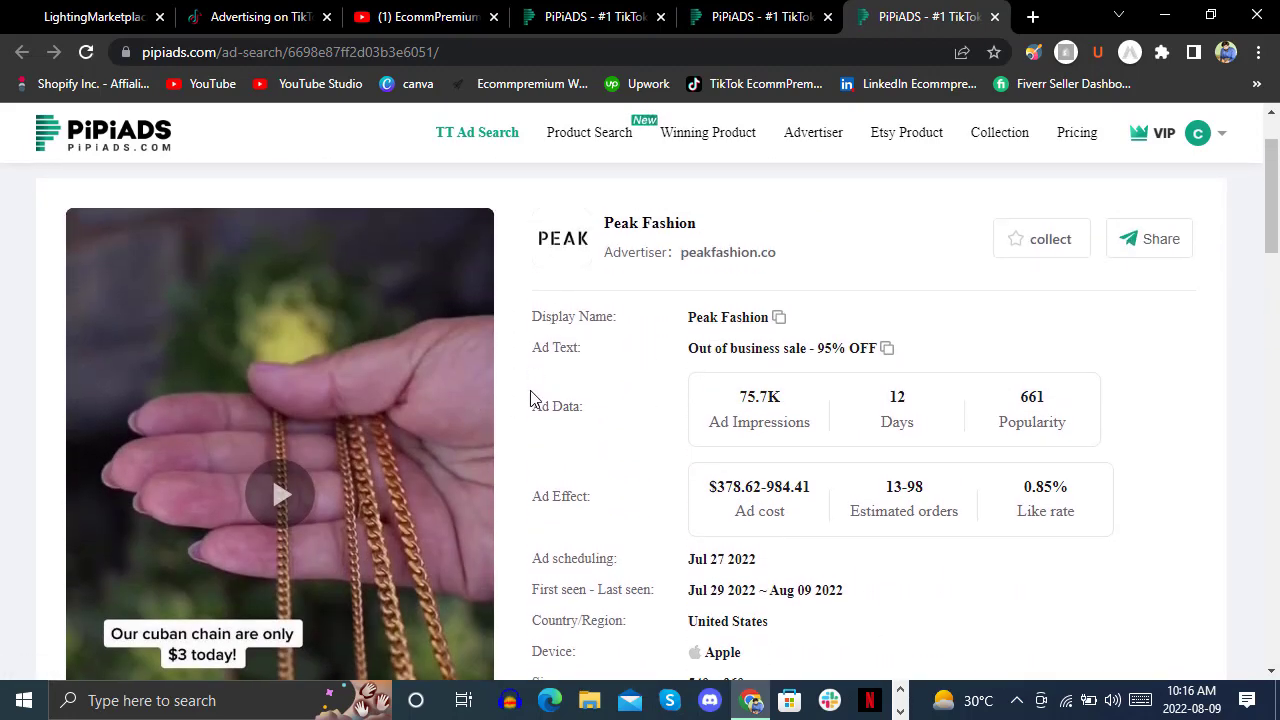
{"action": "scroll", "coordinate": [532, 385], "scroll_direction": "down", "scroll_amount": 2}
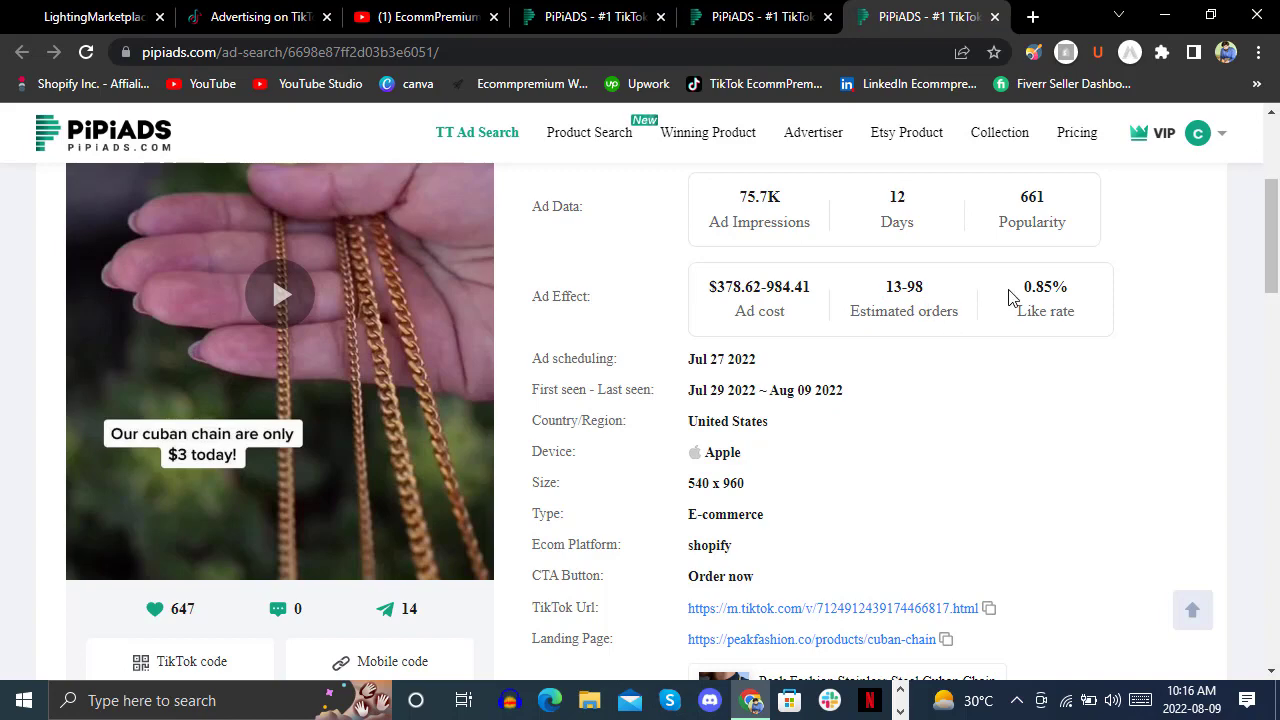
{"action": "scroll", "coordinate": [1006, 295], "scroll_direction": "down", "scroll_amount": 3}
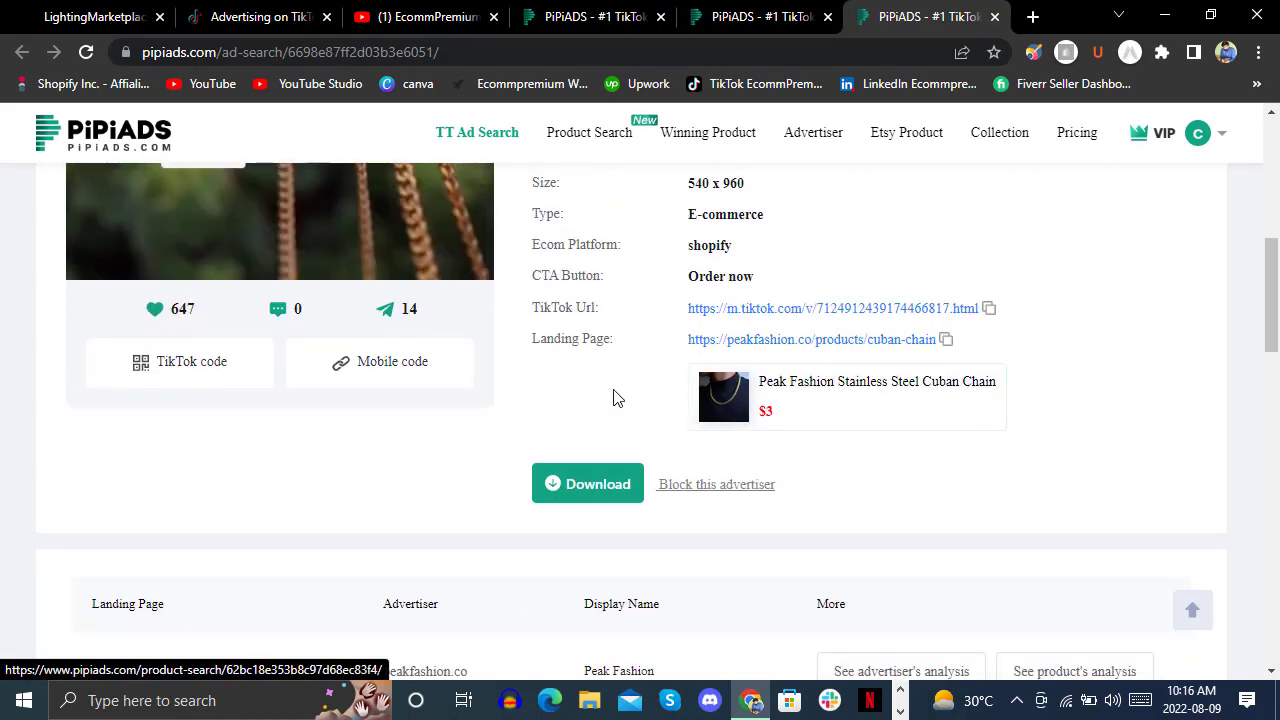
{"action": "scroll", "coordinate": [594, 390], "scroll_direction": "down", "scroll_amount": 2}
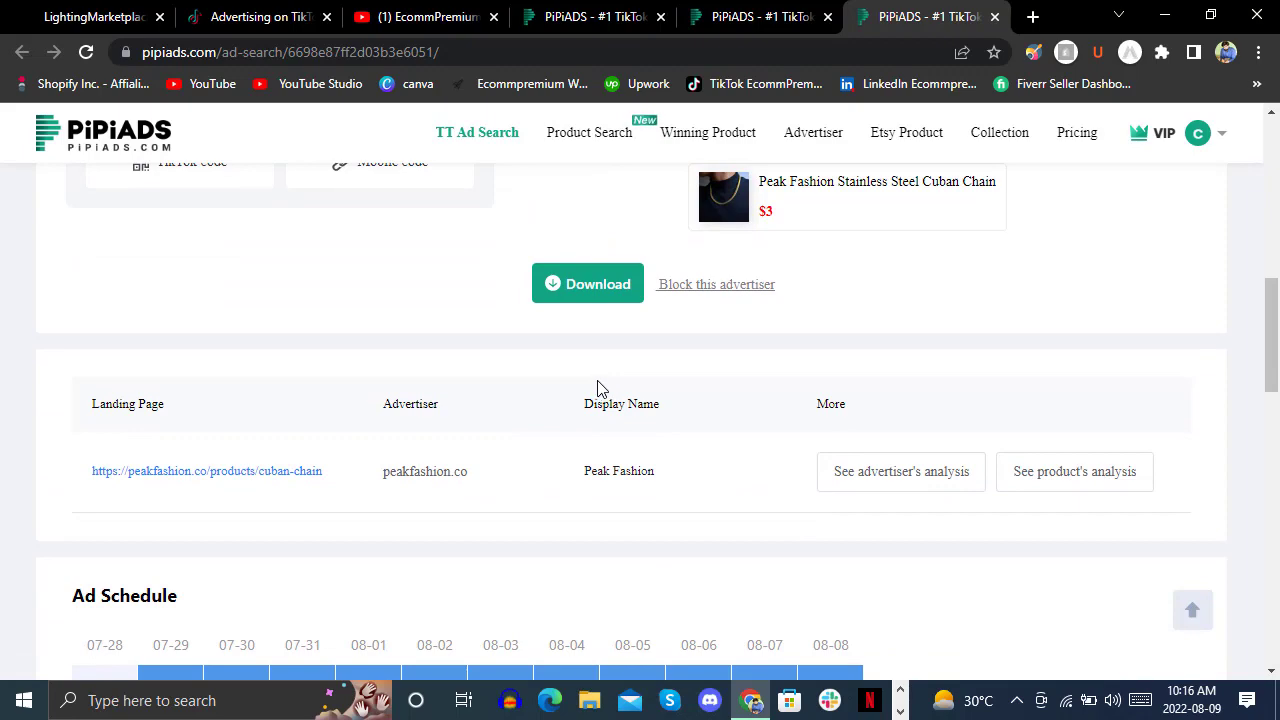
{"action": "scroll", "coordinate": [600, 385], "scroll_direction": "down", "scroll_amount": 3}
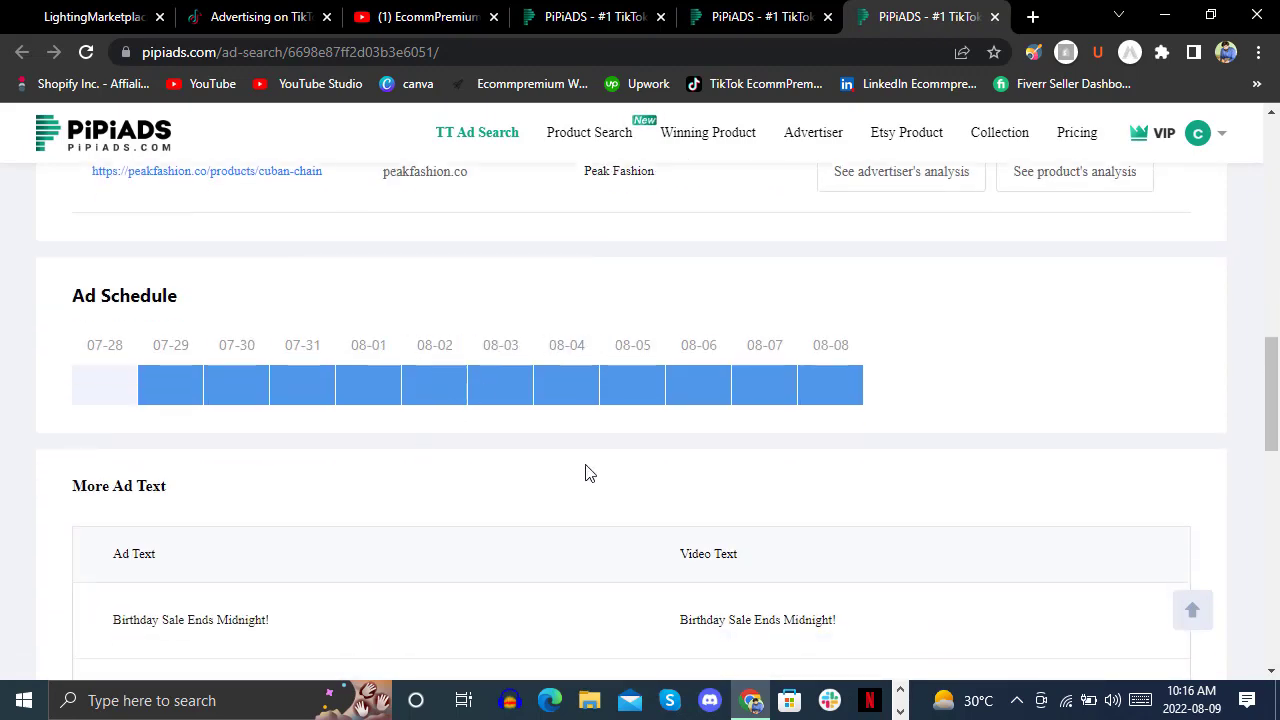
{"action": "scroll", "coordinate": [477, 442], "scroll_direction": "down", "scroll_amount": 3}
{"action": "scroll", "coordinate": [477, 441], "scroll_direction": "down", "scroll_amount": 6}
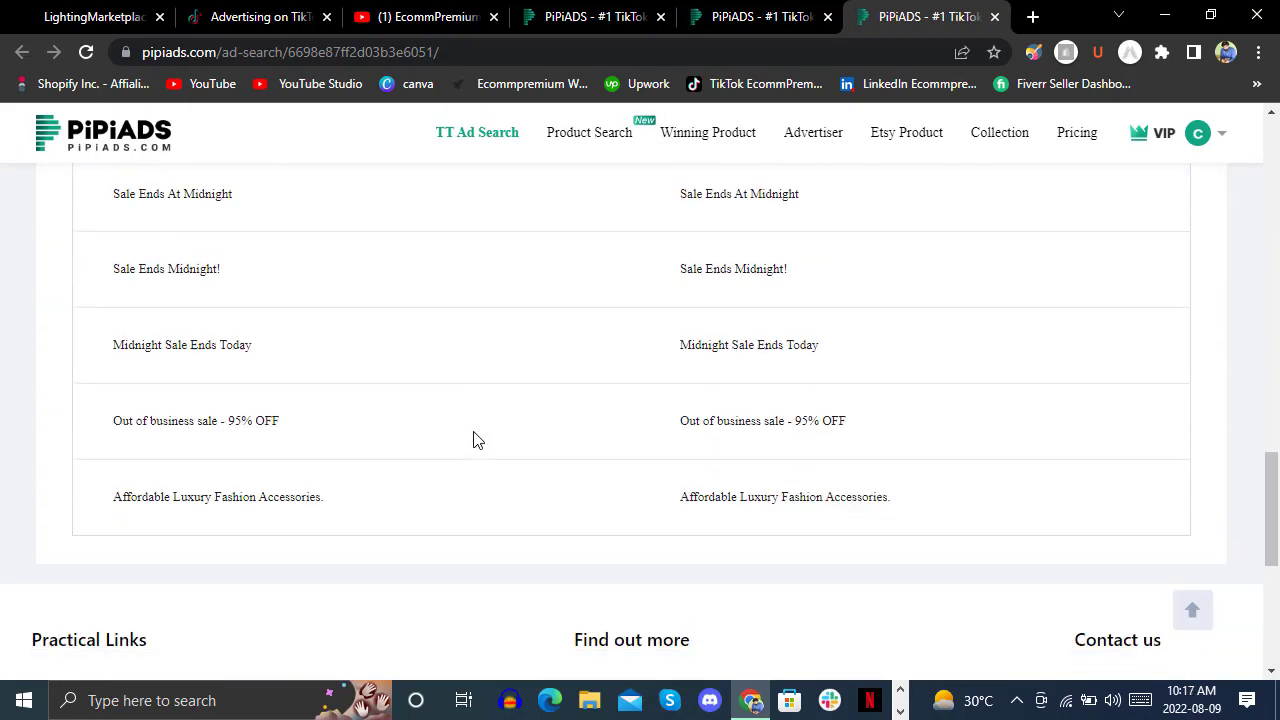
{"action": "scroll", "coordinate": [505, 404], "scroll_direction": "up", "scroll_amount": 15}
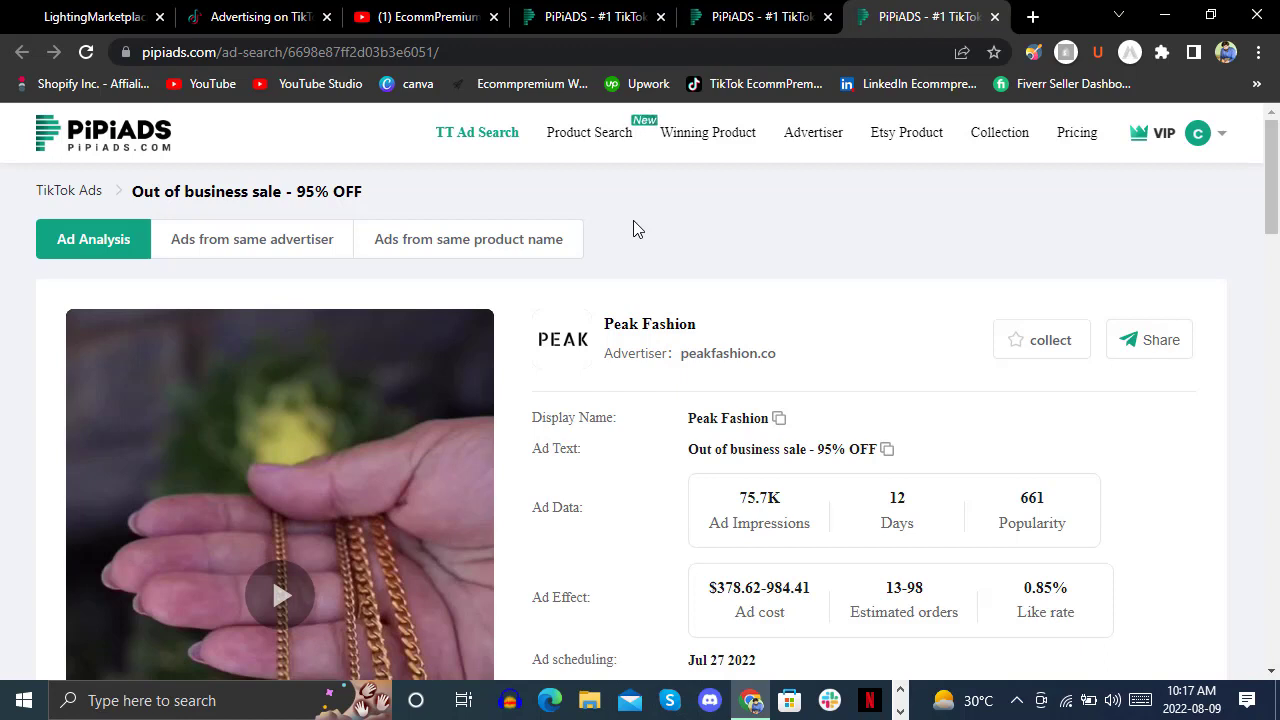
Open the Etsy Product search page and look over its categories and filters.
{"action": "mouse_move", "coordinate": [906, 140]}
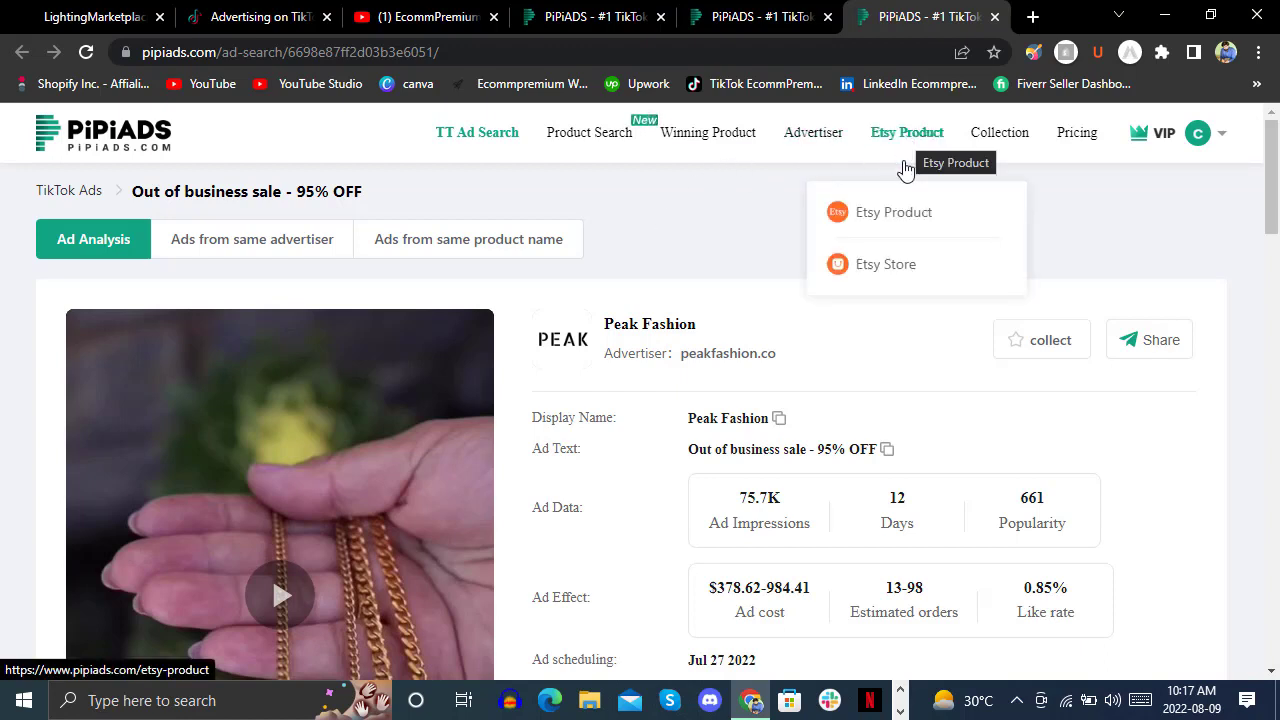
{"action": "left_click", "coordinate": [905, 218]}
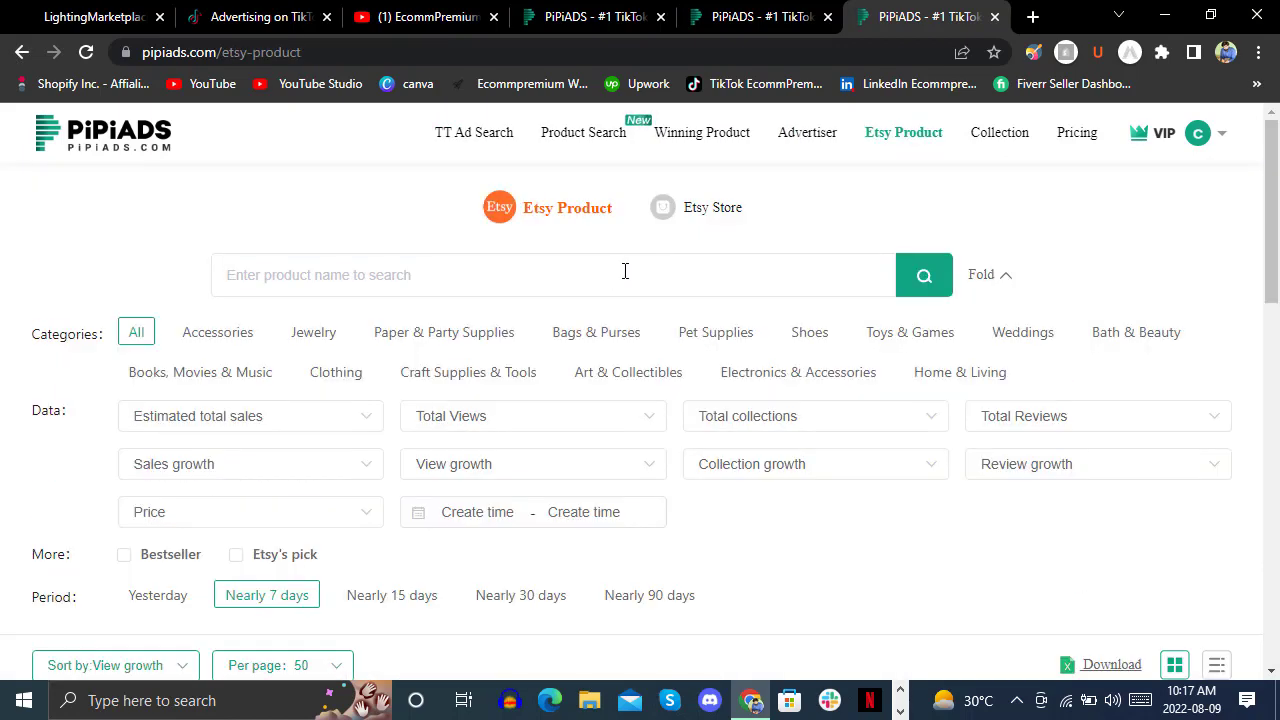
{"action": "mouse_move", "coordinate": [1000, 140]}
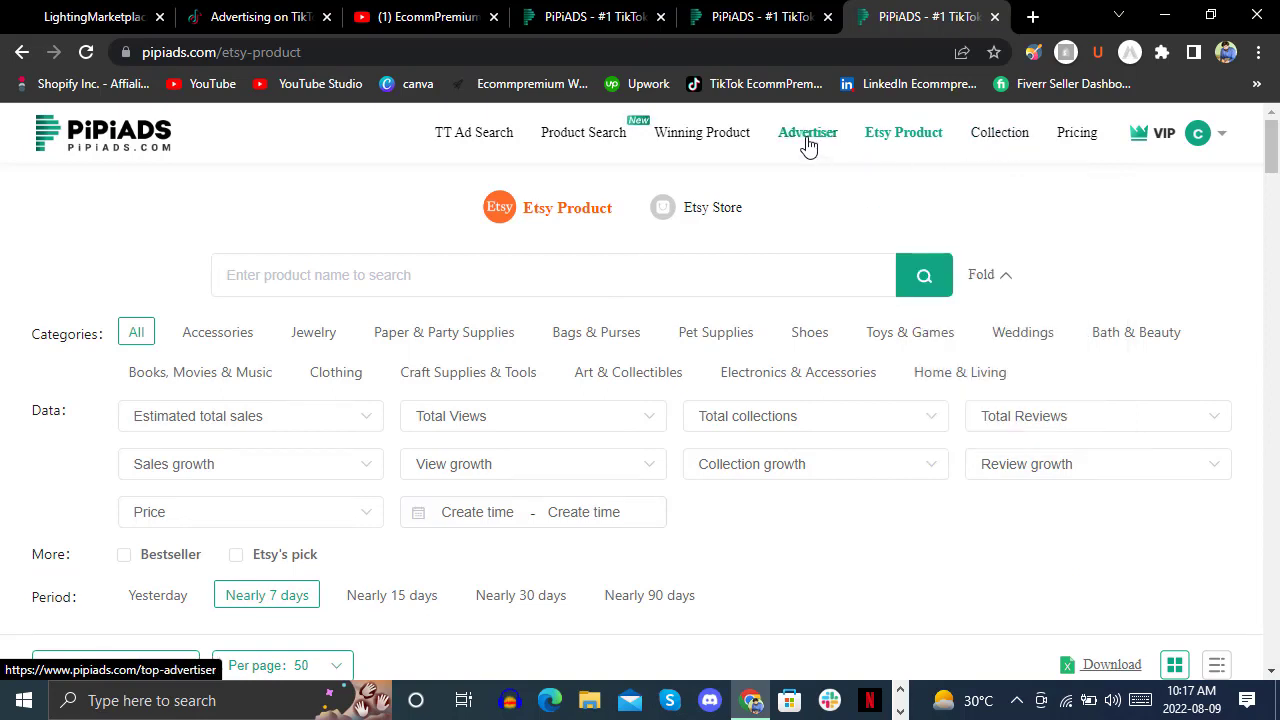
Return to the PiPiADS home page and look over its introduction, testimonials and TikTok ads feature descriptions.
{"action": "left_click", "coordinate": [70, 146]}
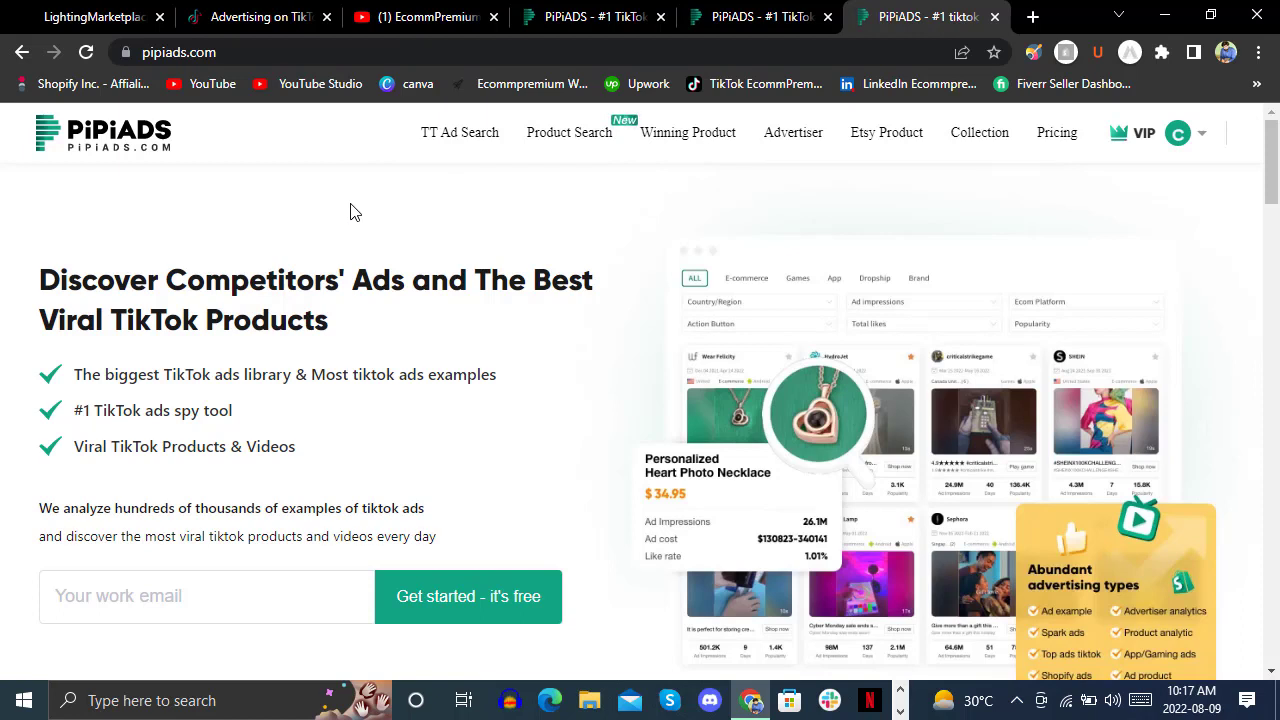
{"action": "scroll", "coordinate": [625, 250], "scroll_direction": "down", "scroll_amount": 2}
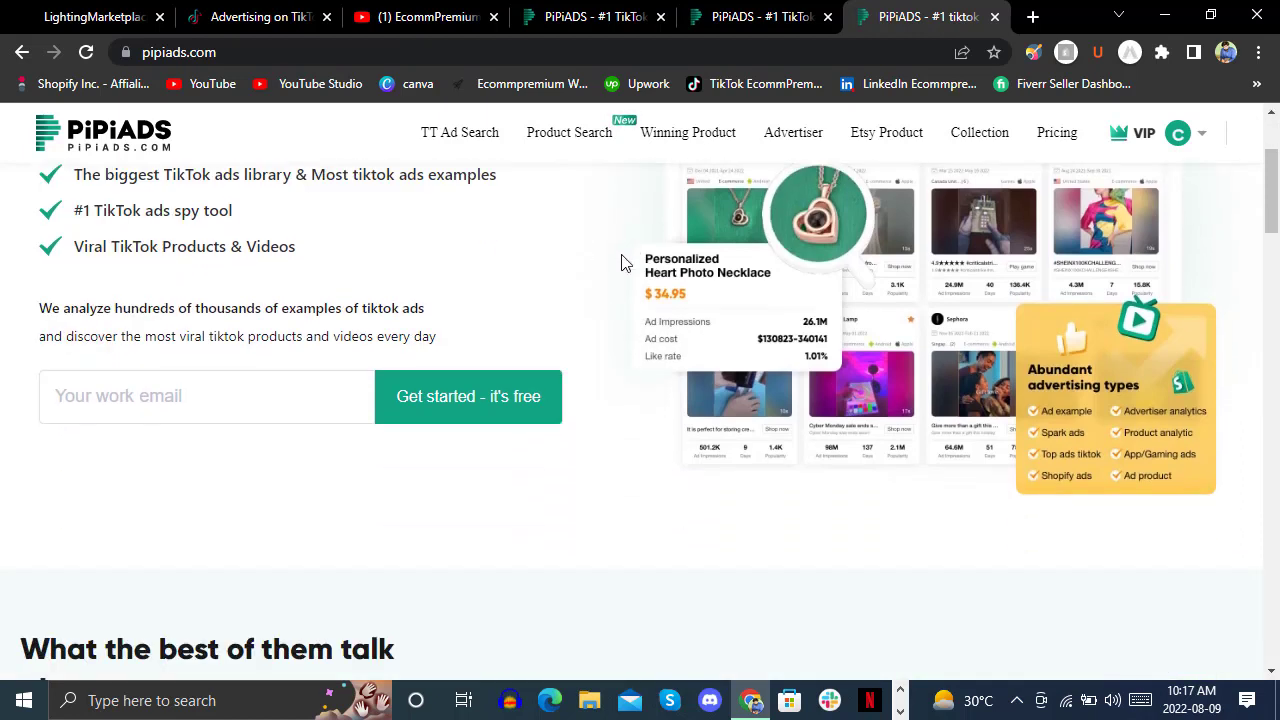
{"action": "scroll", "coordinate": [620, 263], "scroll_direction": "up", "scroll_amount": 1}
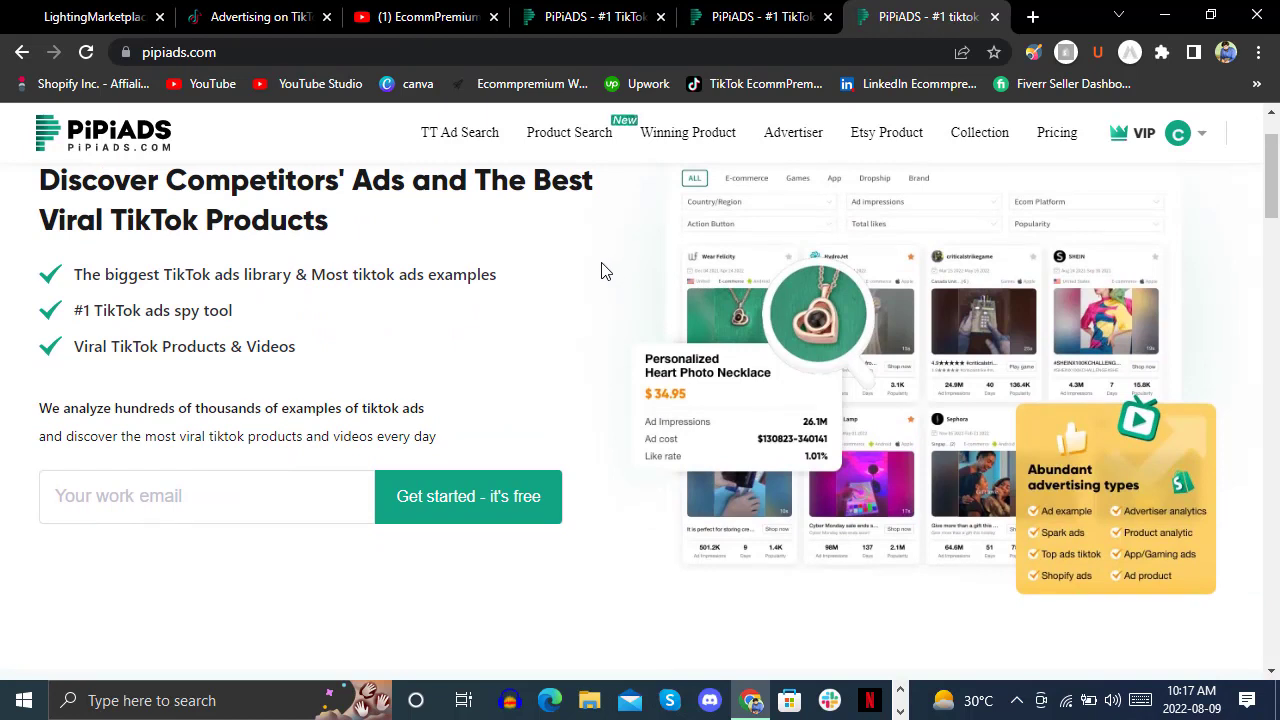
{"action": "scroll", "coordinate": [603, 271], "scroll_direction": "down", "scroll_amount": 3}
{"action": "scroll", "coordinate": [640, 270], "scroll_direction": "down", "scroll_amount": 3}
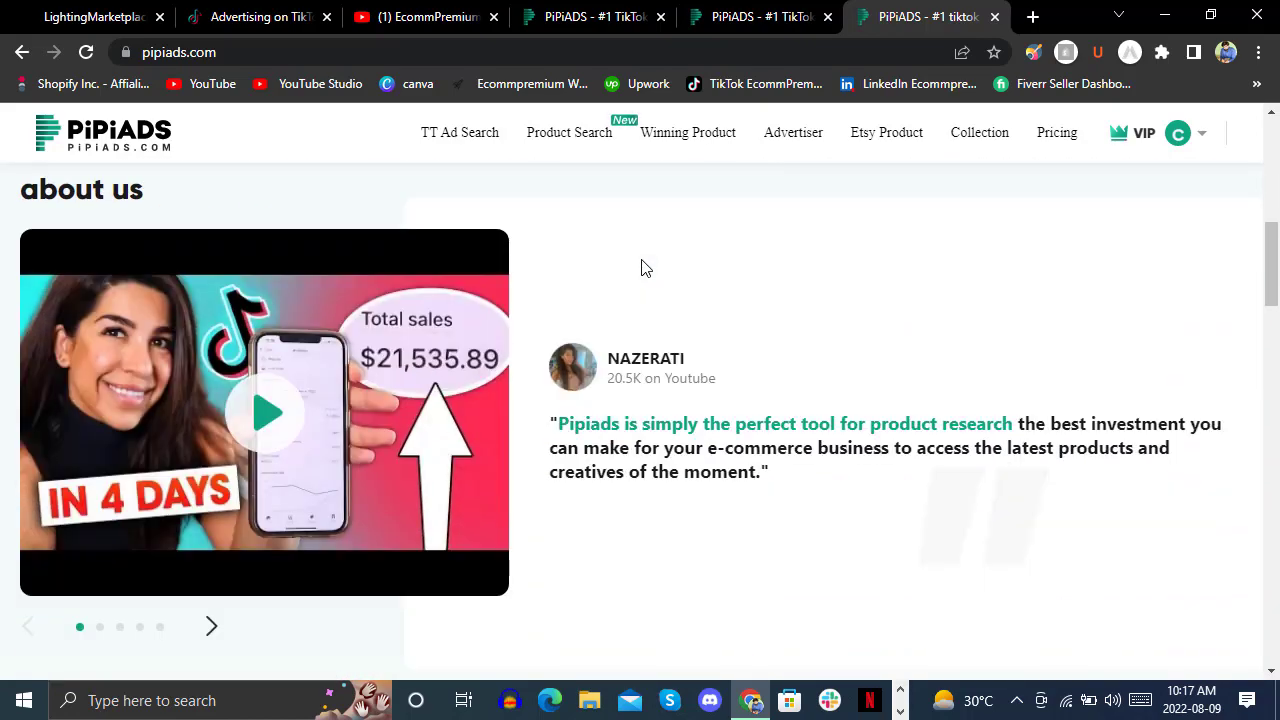
{"action": "scroll", "coordinate": [643, 268], "scroll_direction": "down", "scroll_amount": 6}
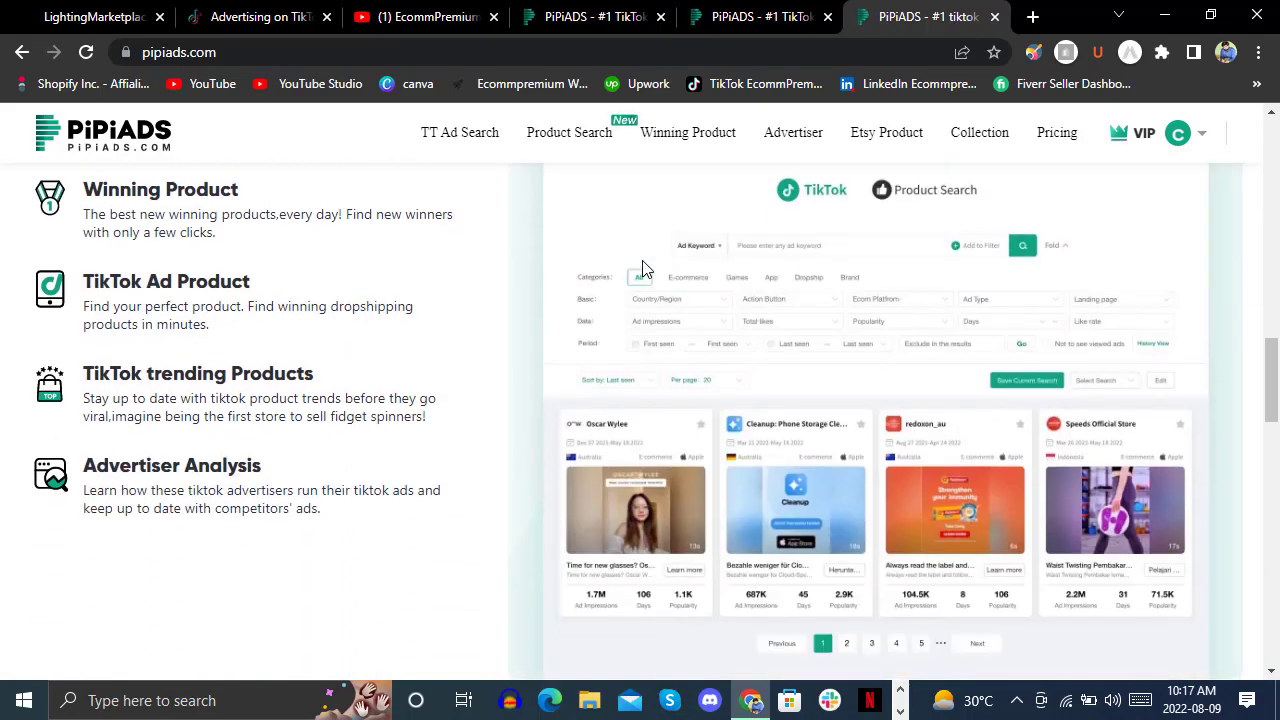
{"action": "scroll", "coordinate": [577, 274], "scroll_direction": "up", "scroll_amount": 2}
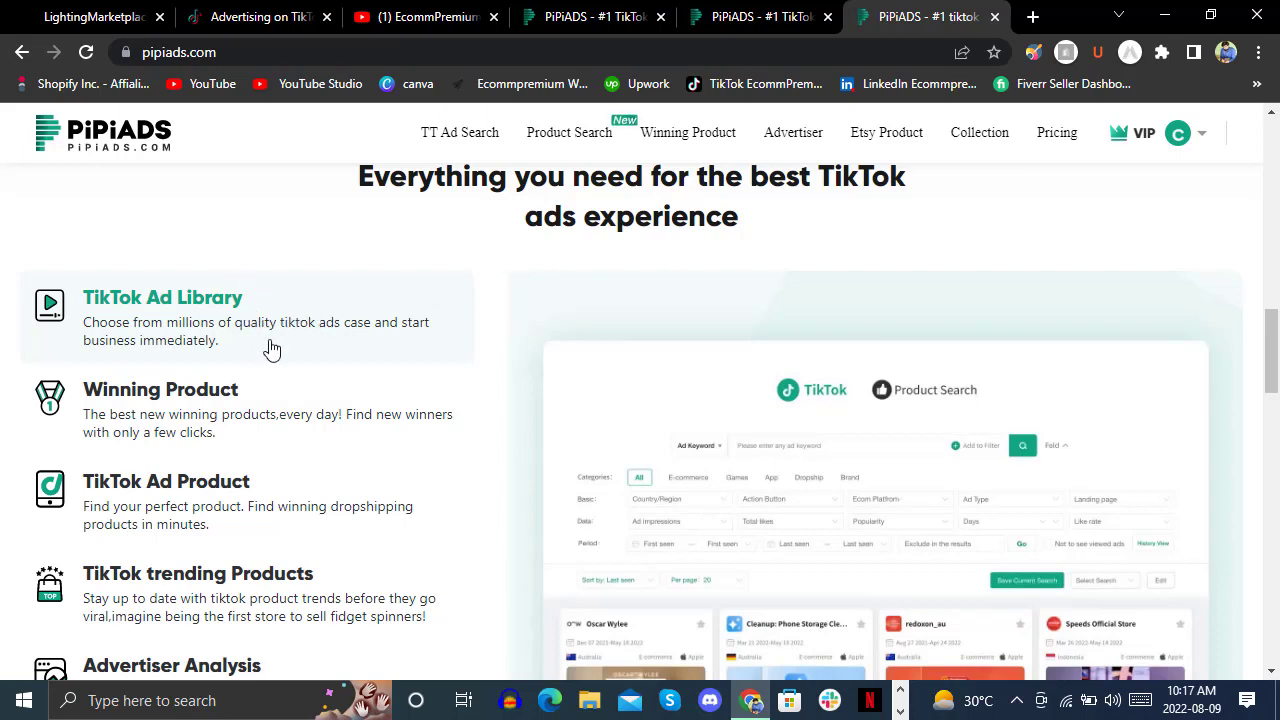
{"action": "scroll", "coordinate": [271, 349], "scroll_direction": "down", "scroll_amount": 2}
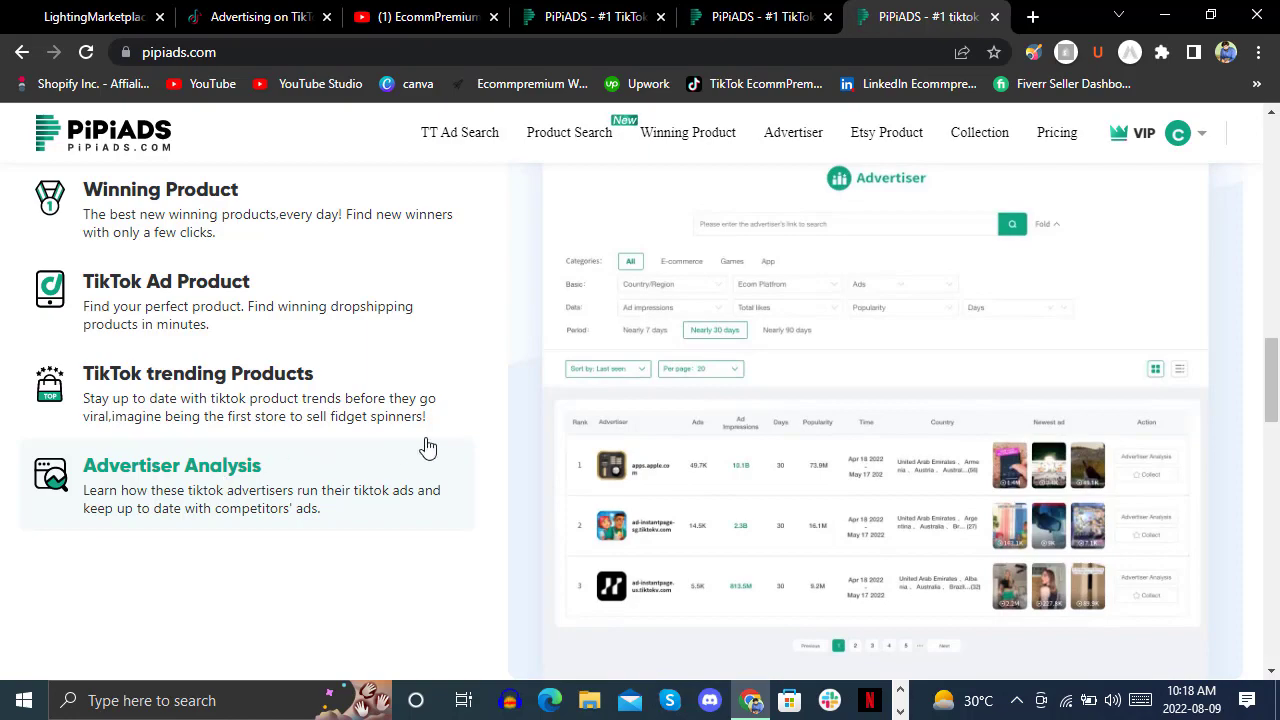
{"action": "scroll", "coordinate": [470, 460], "scroll_direction": "down", "scroll_amount": 10}
{"action": "scroll", "coordinate": [520, 430], "scroll_direction": "up", "scroll_amount": 3}
{"action": "scroll", "coordinate": [557, 405], "scroll_direction": "up", "scroll_amount": 8}
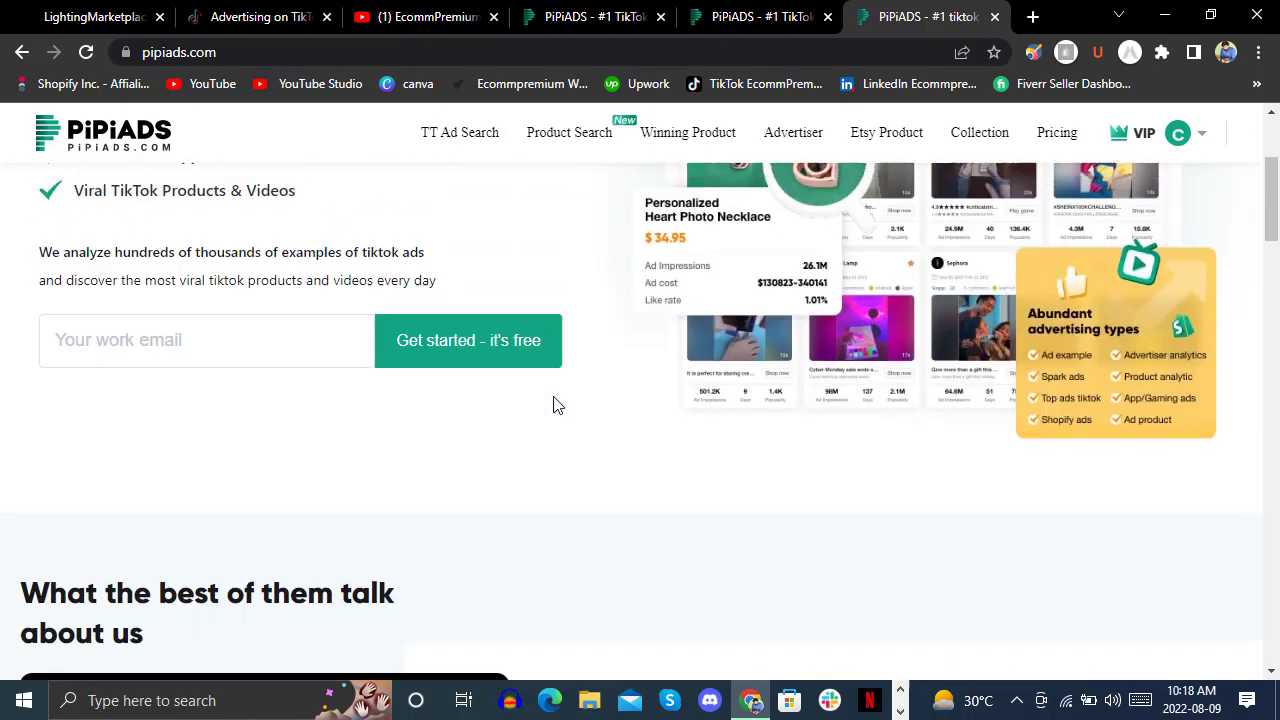